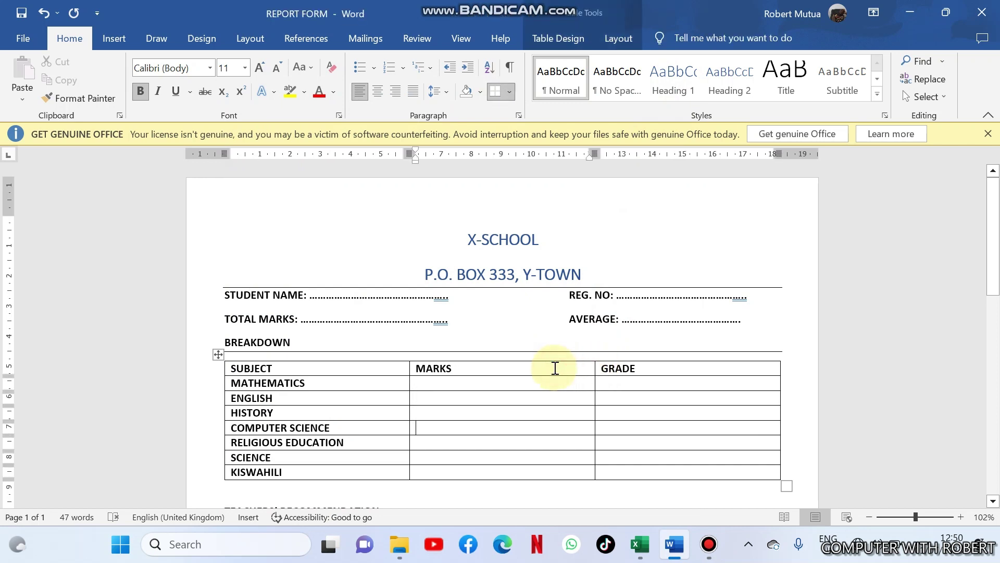
# - Switch to the Excel marks sheet and look over the NAME, MATHS, ME and ENG columns
pyautogui.press('Down')
pyautogui.press('Down')
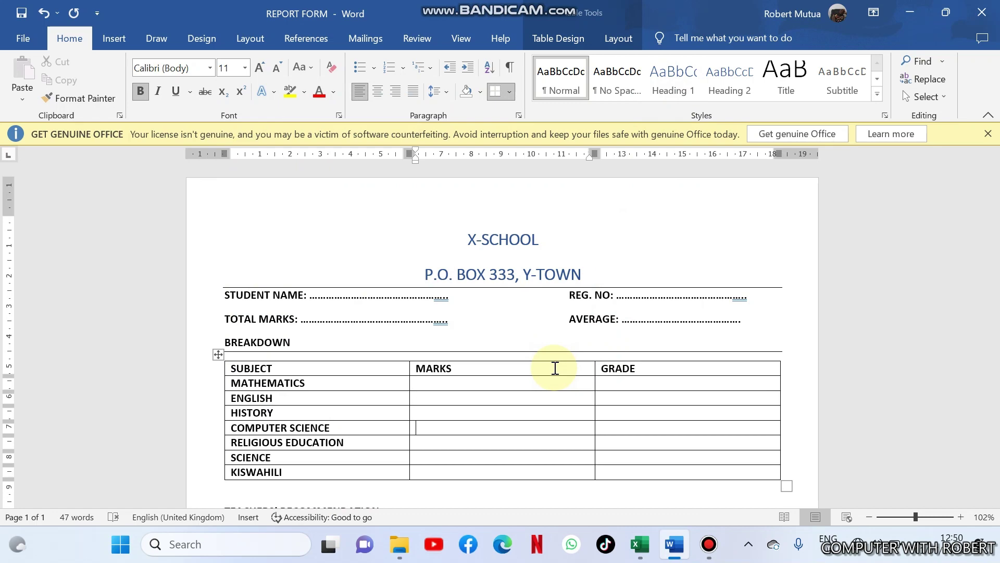
pyautogui.click(641, 547)
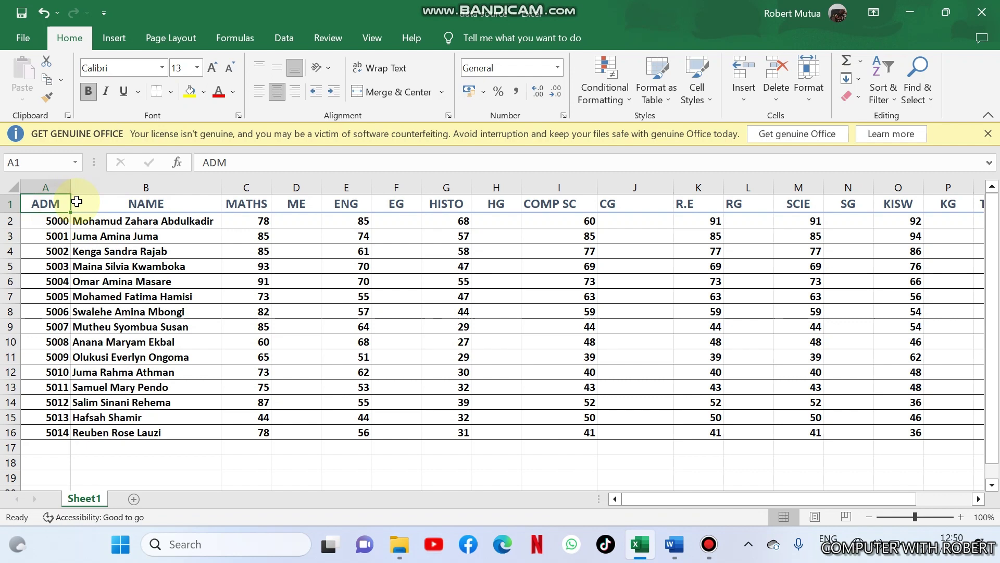
pyautogui.click(126, 188)
pyautogui.click(234, 188)
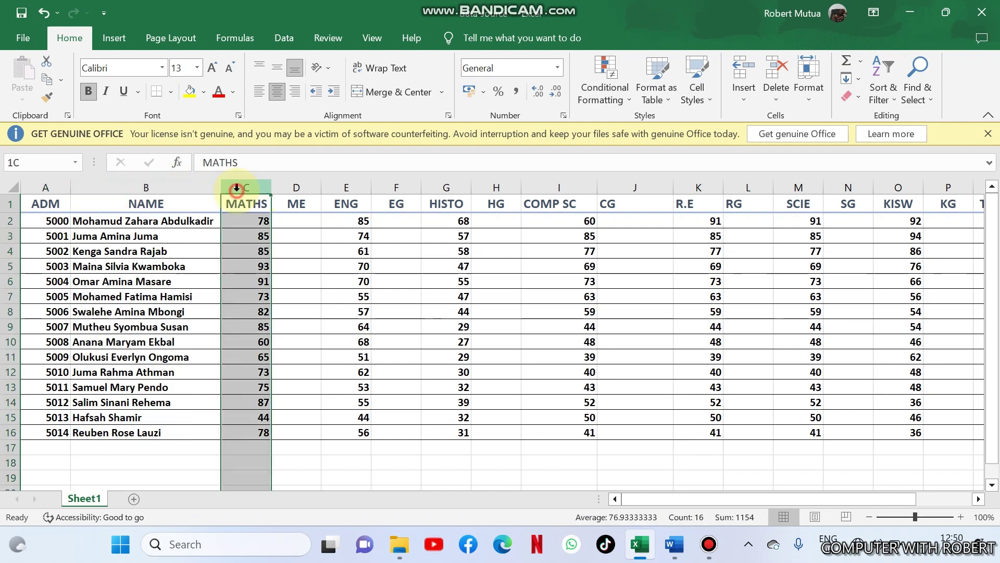
pyautogui.click(296, 188)
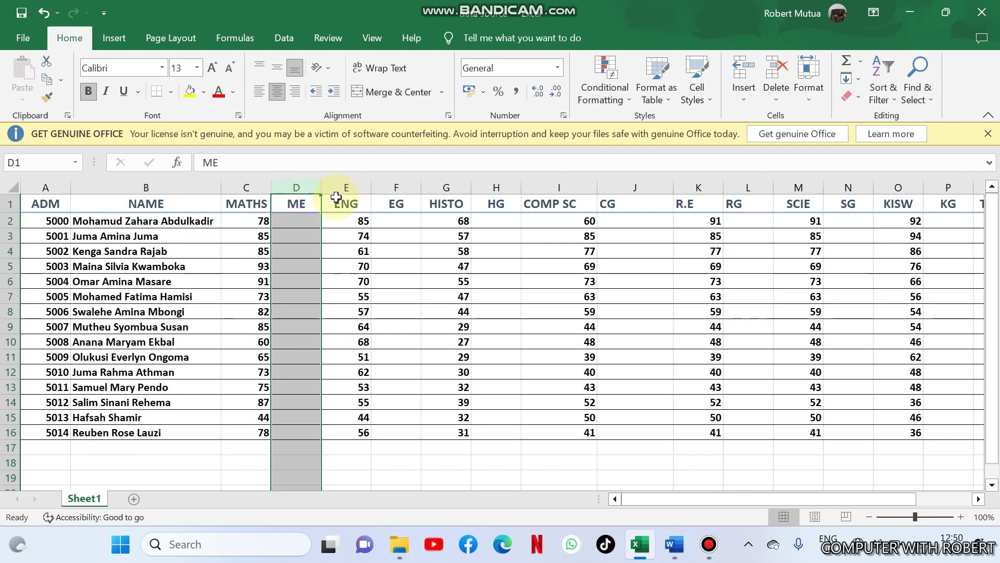
pyautogui.click(348, 187)
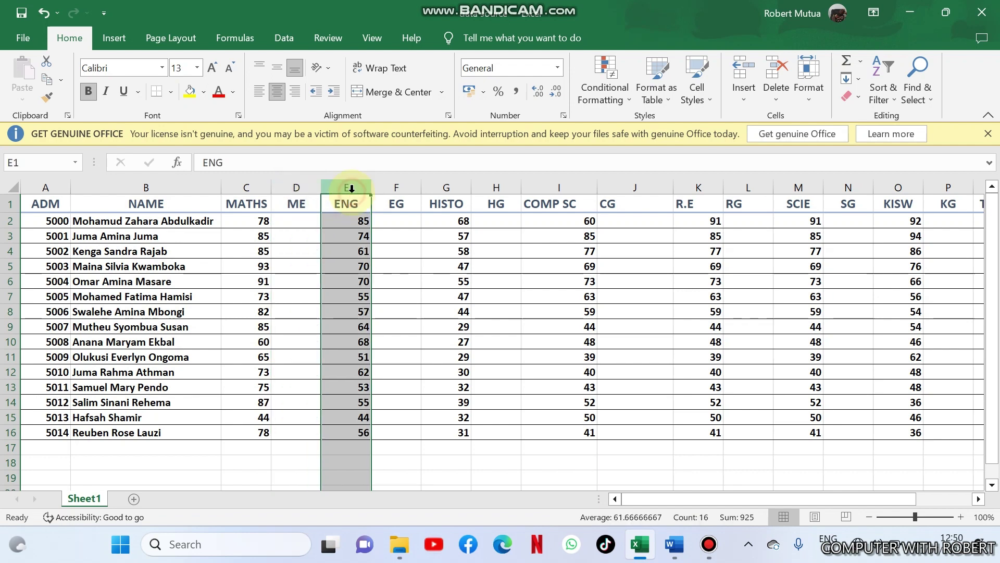
# - Rename the ME heading cell to MG, then go back to the Word report form
pyautogui.click(299, 206)
pyautogui.write('MG')
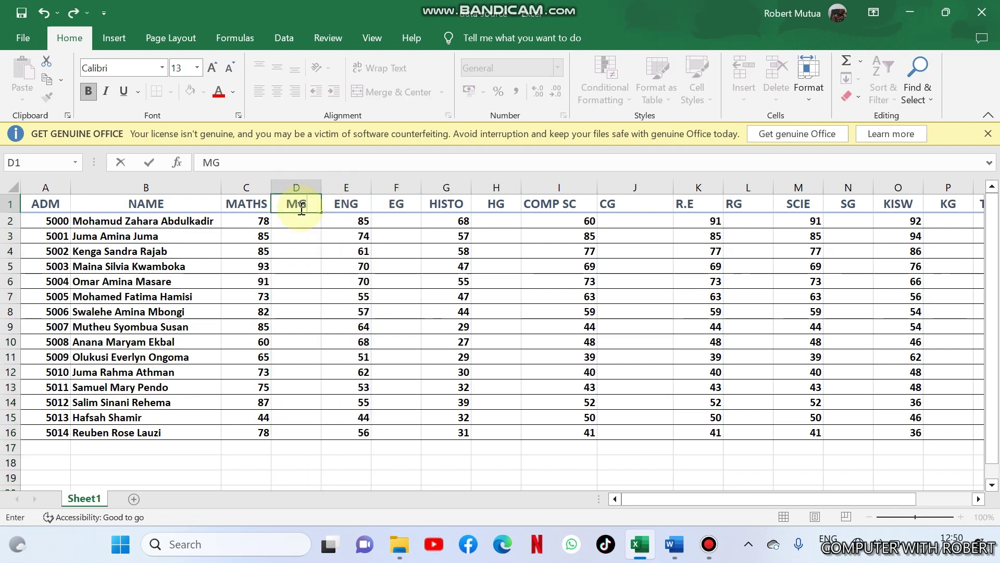
pyautogui.press('Tab')
pyautogui.press('Tab')
pyautogui.press('Tab')
pyautogui.press('Tab')
pyautogui.press('Tab')
pyautogui.press('Tab')
pyautogui.press('Tab')
pyautogui.press('Tab')
pyautogui.press('Tab')
pyautogui.press('Tab')
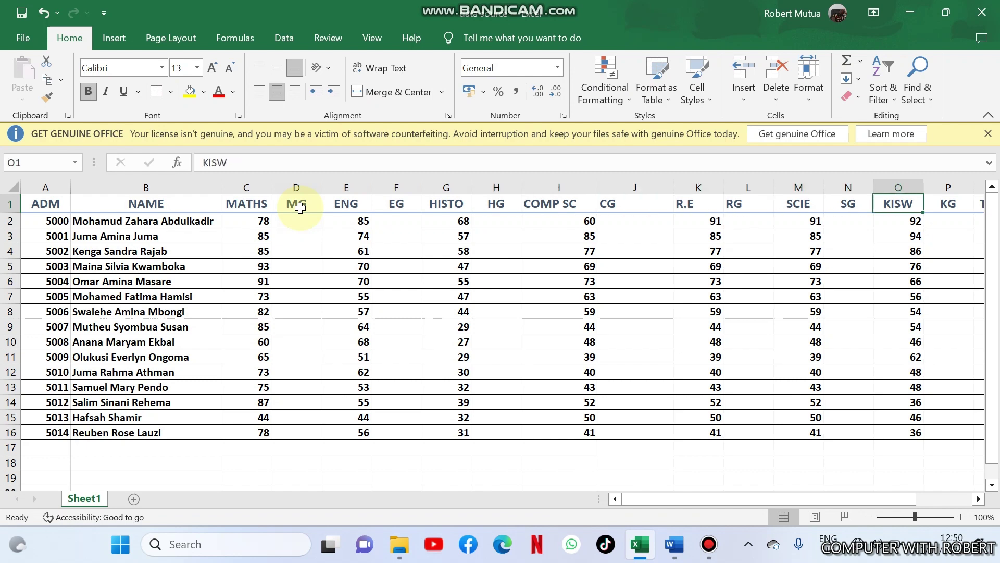
pyautogui.press('Tab')
pyautogui.press('Tab')
pyautogui.press('Tab')
pyautogui.hotkey('shift', 'Tab')
pyautogui.press('Tab')
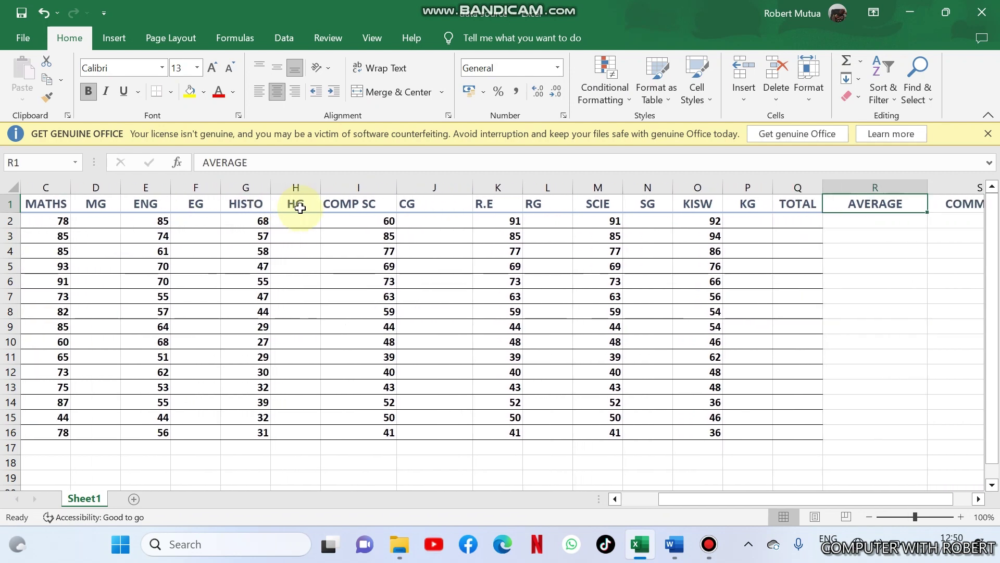
pyautogui.press('Tab')
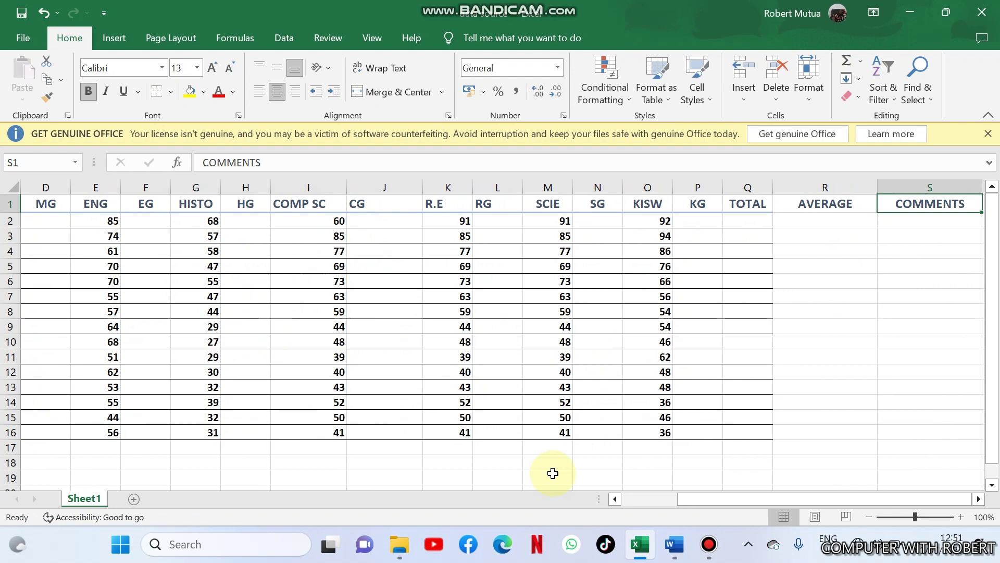
pyautogui.click(674, 547)
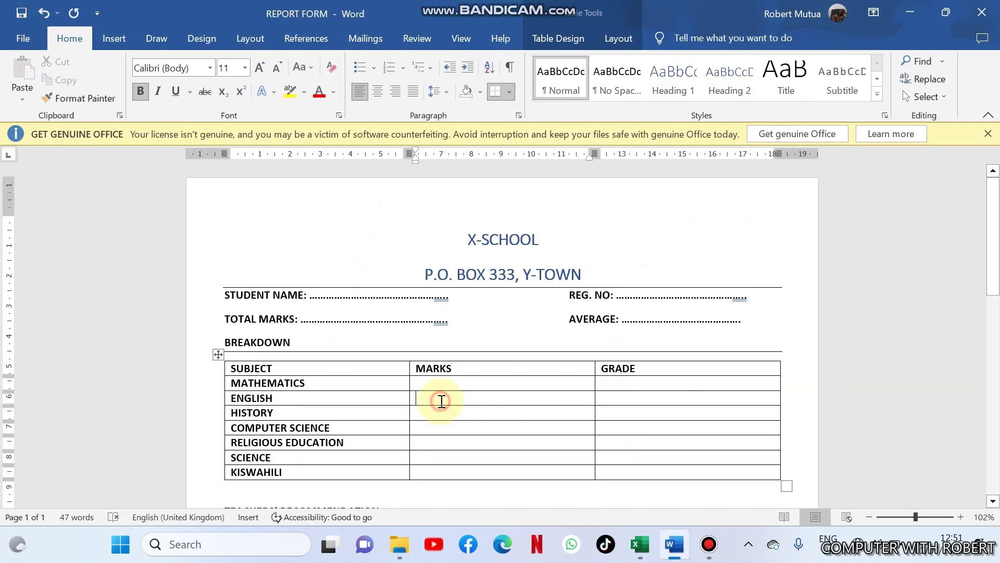
# - Scroll down to GRADING SYSTEM and browse the View, Review and Mailings ribbon tabs
pyautogui.press('Down')
pyautogui.press('Down')
pyautogui.press('Down')
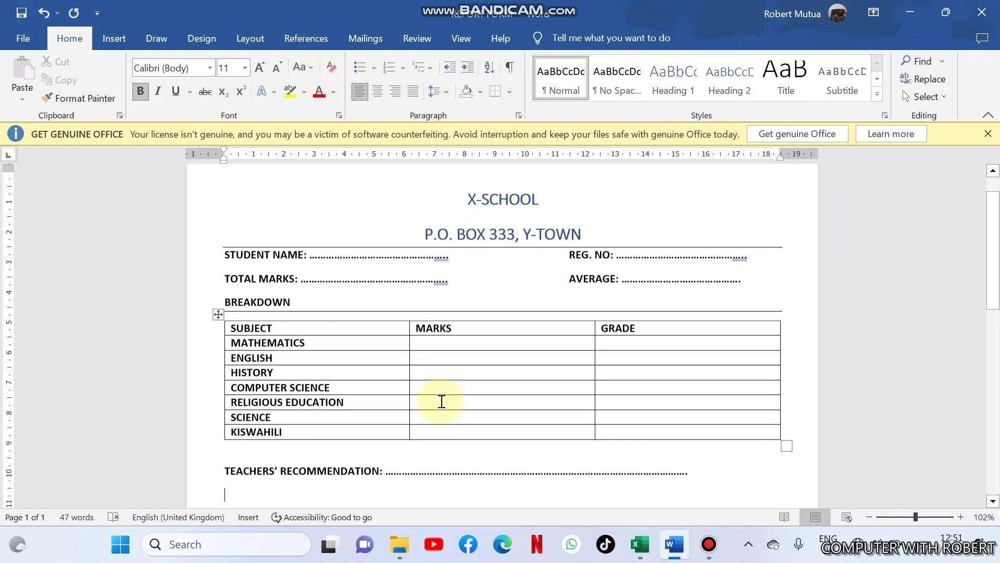
pyautogui.scroll(-2, 441, 401)
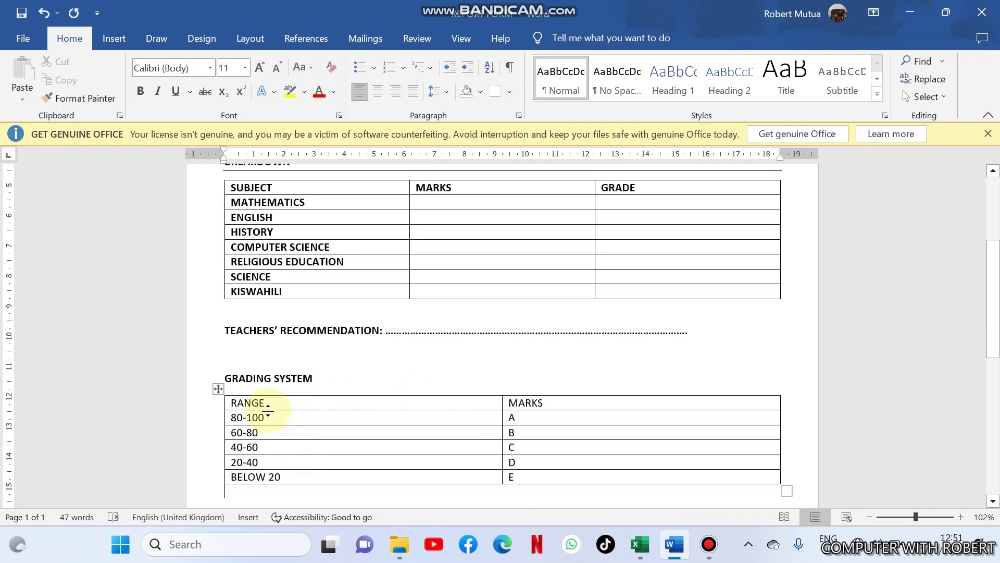
pyautogui.click(218, 392)
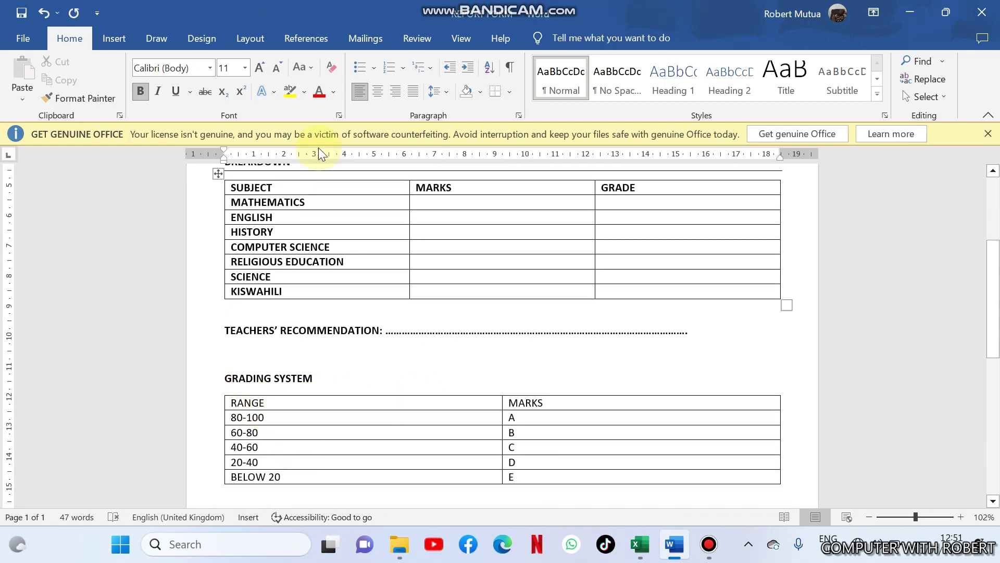
pyautogui.click(459, 39)
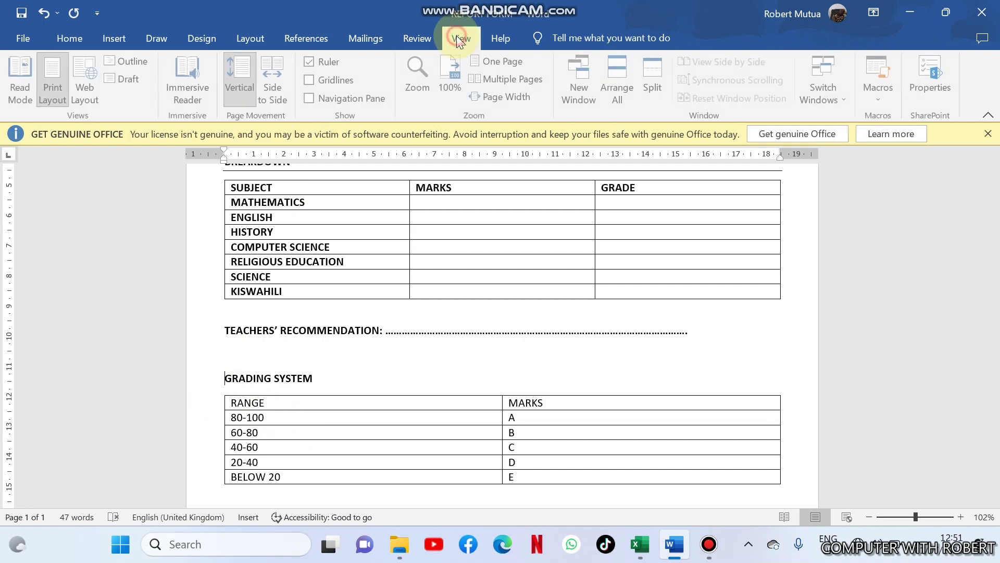
pyautogui.click(414, 38)
pyautogui.click(350, 44)
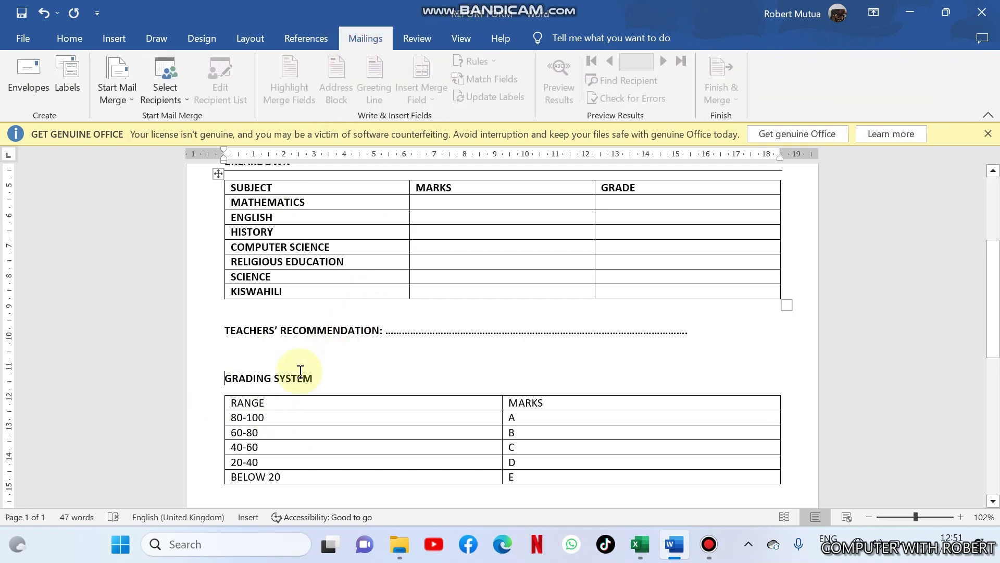
# - Select the grading table and apply the orange Grid Table style from Table Design
pyautogui.click(230, 402)
pyautogui.click(218, 389)
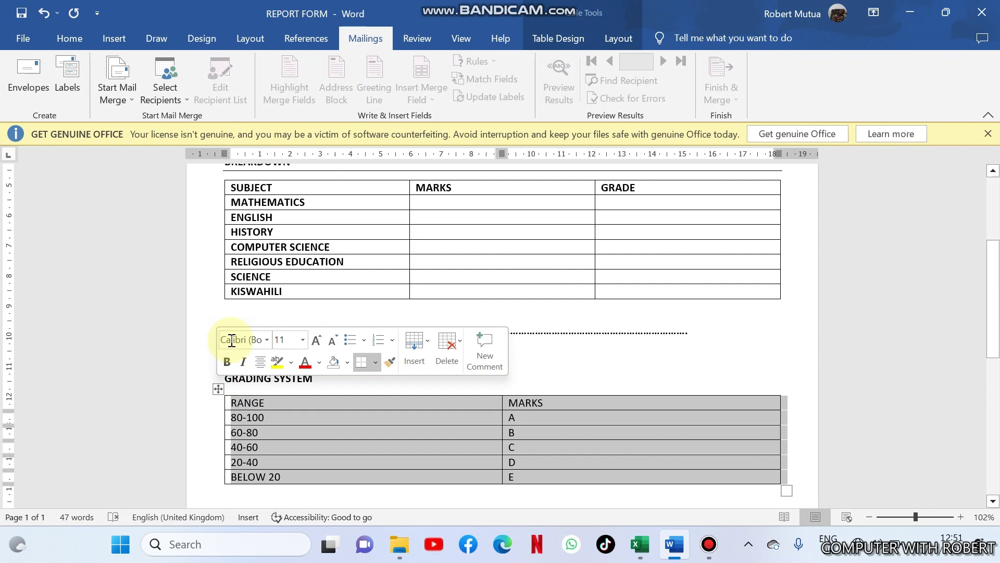
pyautogui.click(559, 38)
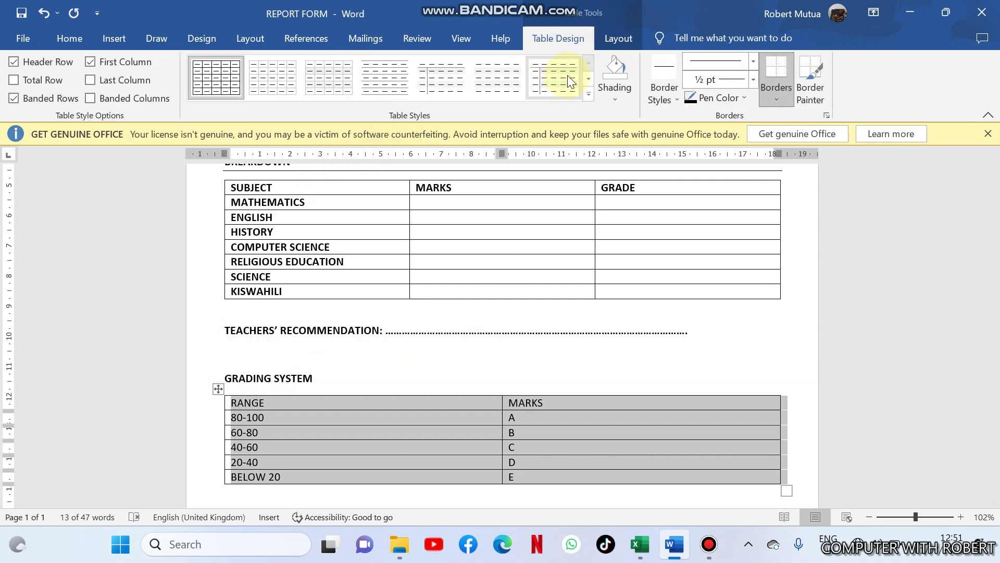
pyautogui.click(587, 93)
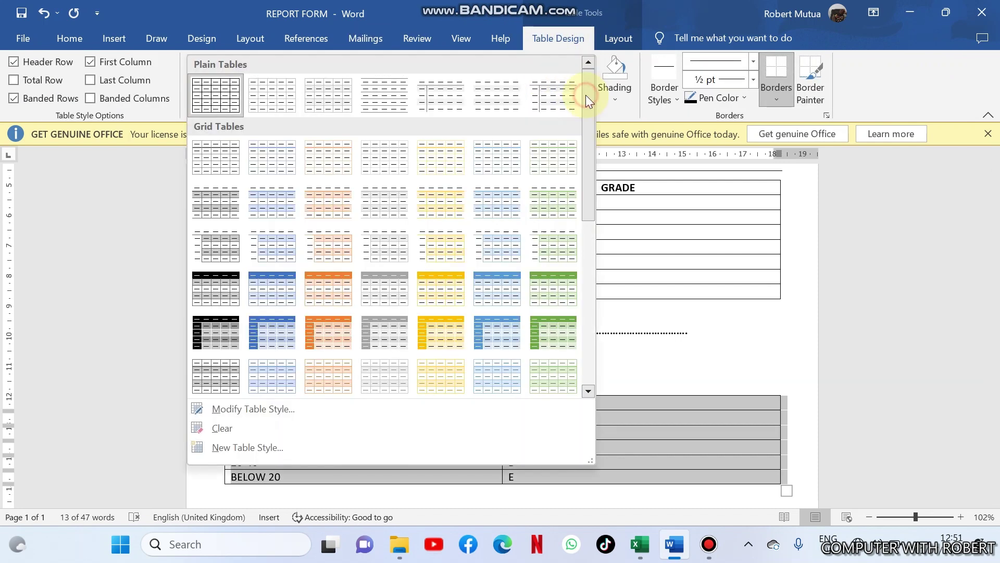
pyautogui.click(338, 344)
pyautogui.click(405, 477)
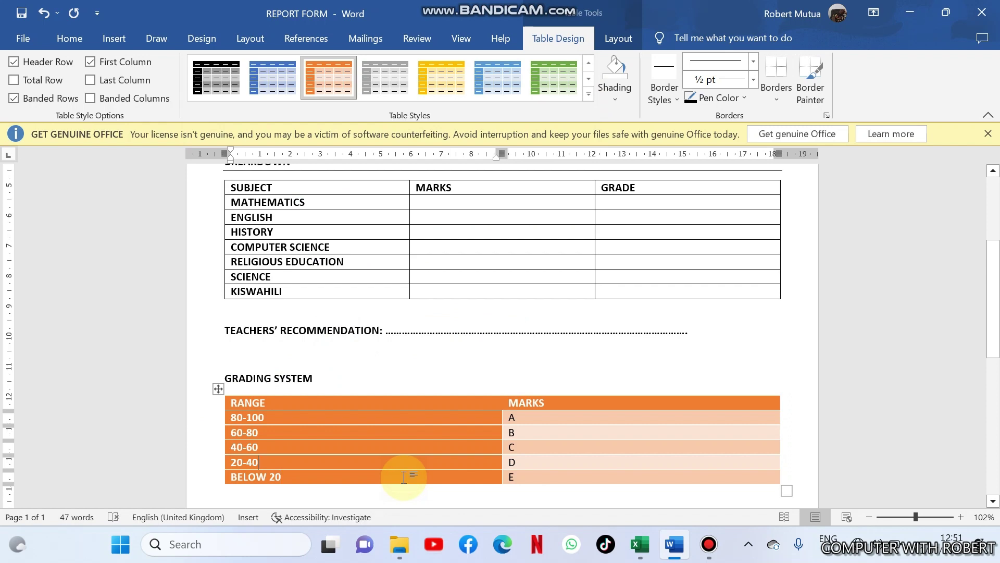
pyautogui.scroll(3, 405, 477)
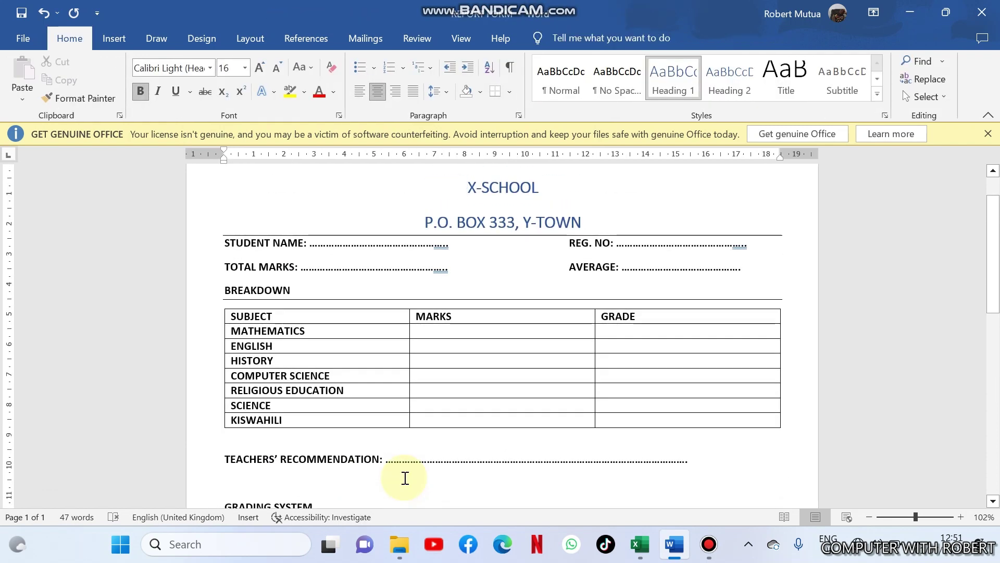
# - Select the dotted placeholder lines after STUDENT NAME, REG. NO and AVERAGE
pyautogui.click(494, 331)
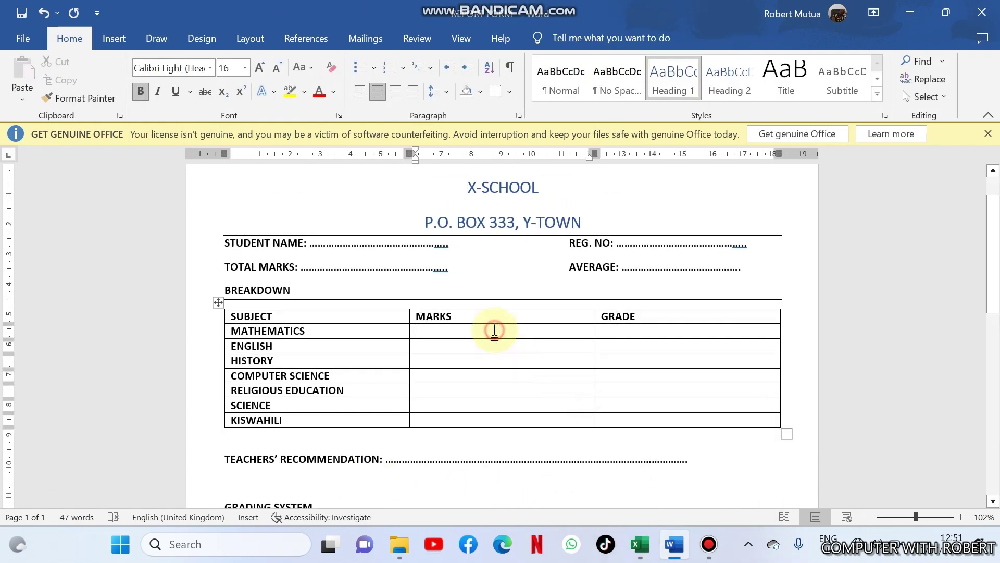
pyautogui.moveTo(639, 543)
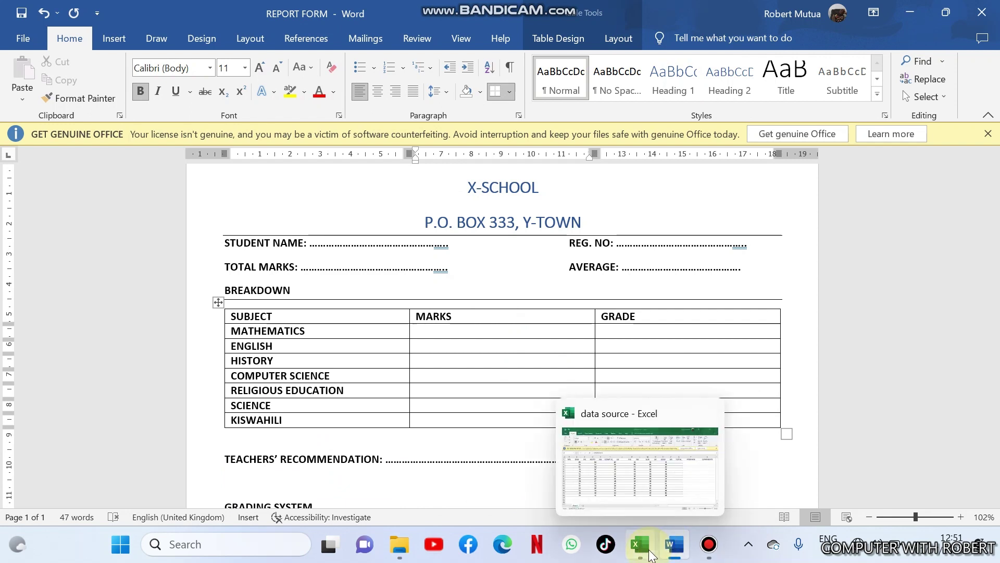
pyautogui.doubleClick(385, 246)
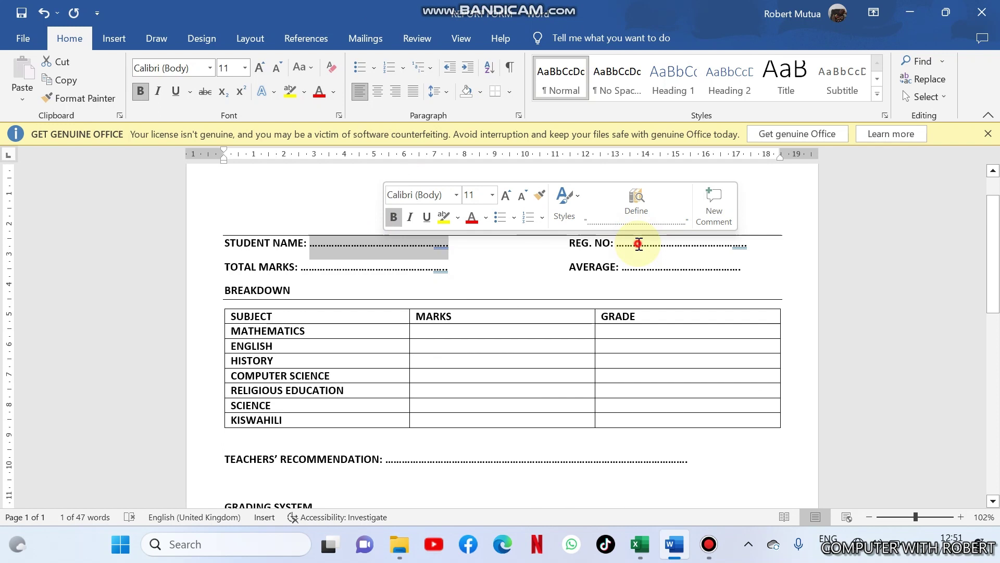
pyautogui.doubleClick(639, 246)
pyautogui.doubleClick(643, 266)
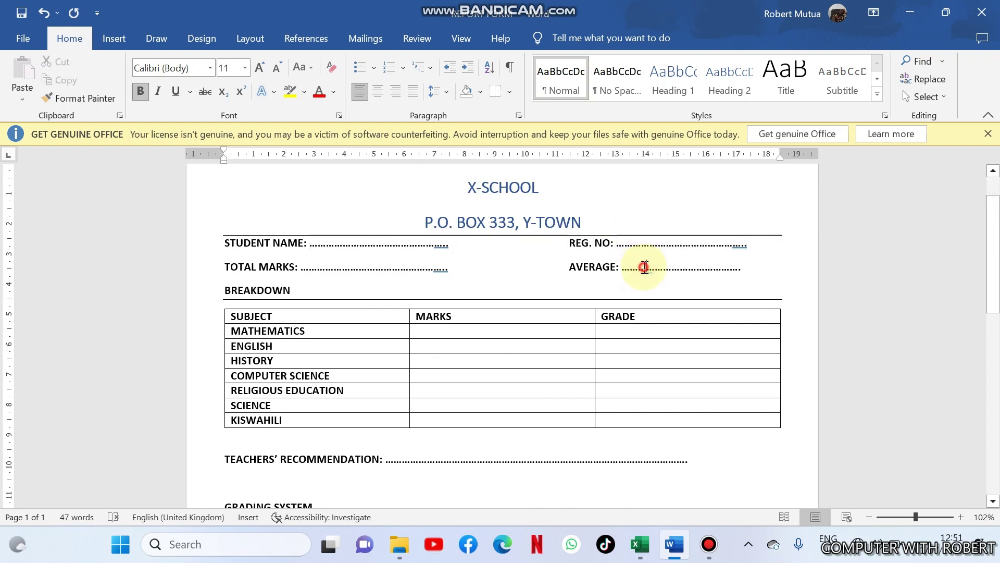
pyautogui.click(464, 329)
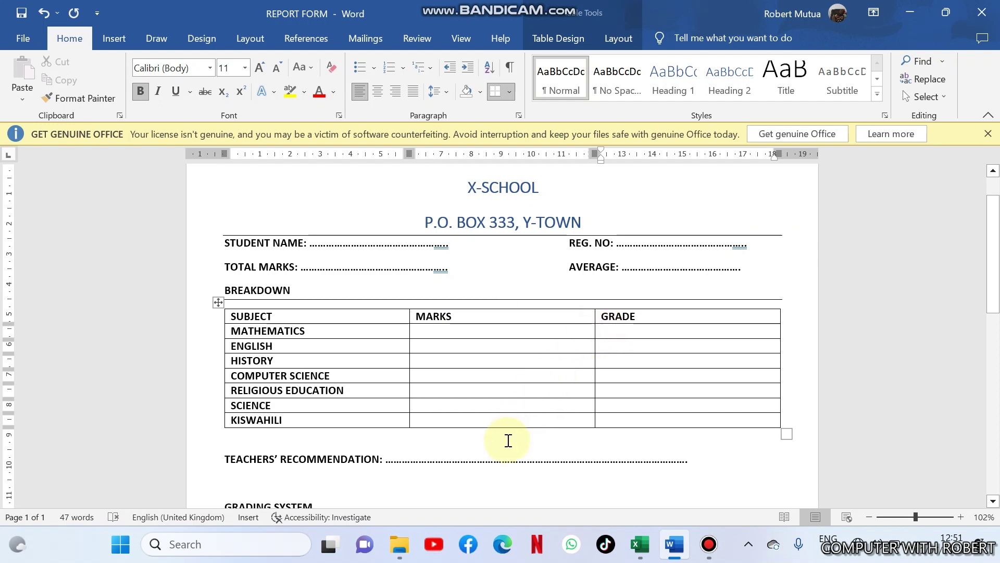
pyautogui.click(505, 452)
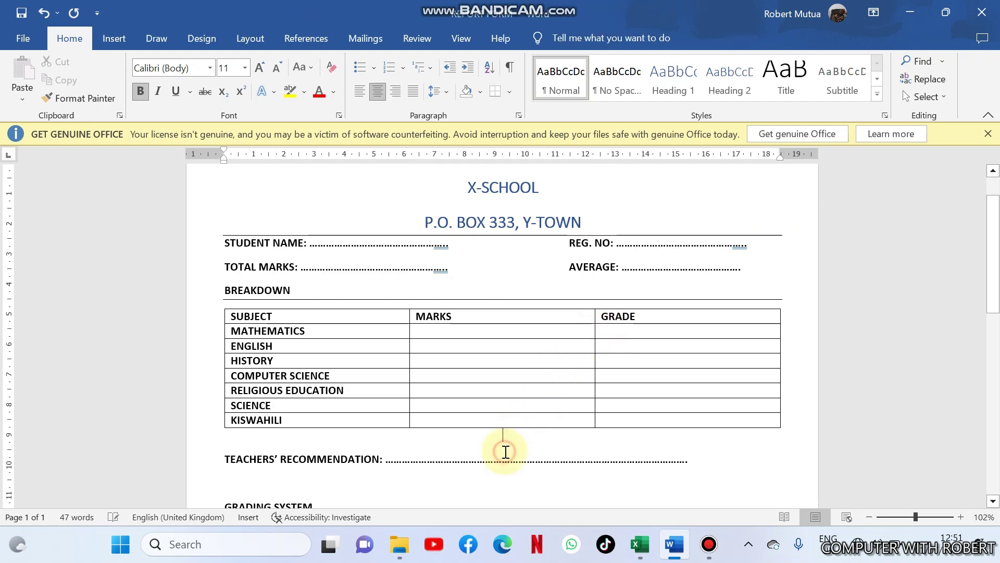
# - Switch to the Excel marks sheet and move to the first student's name
pyautogui.click(640, 544)
pyautogui.click(243, 336)
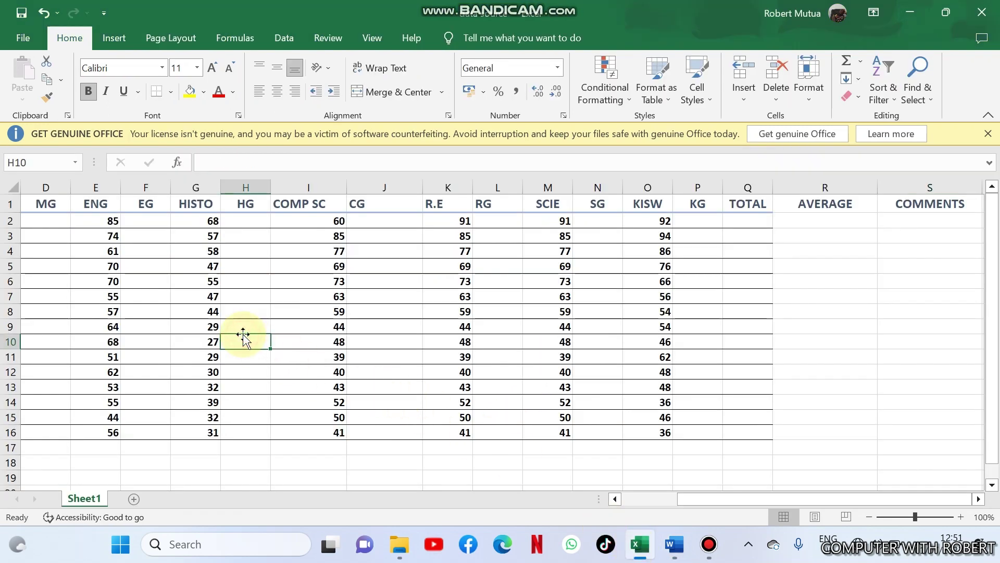
pyautogui.press('Left')
pyautogui.press('Left')
pyautogui.press('Left')
pyautogui.press('Left')
pyautogui.press('Up')
pyautogui.press('Up')
pyautogui.press('Up')
pyautogui.press('Up')
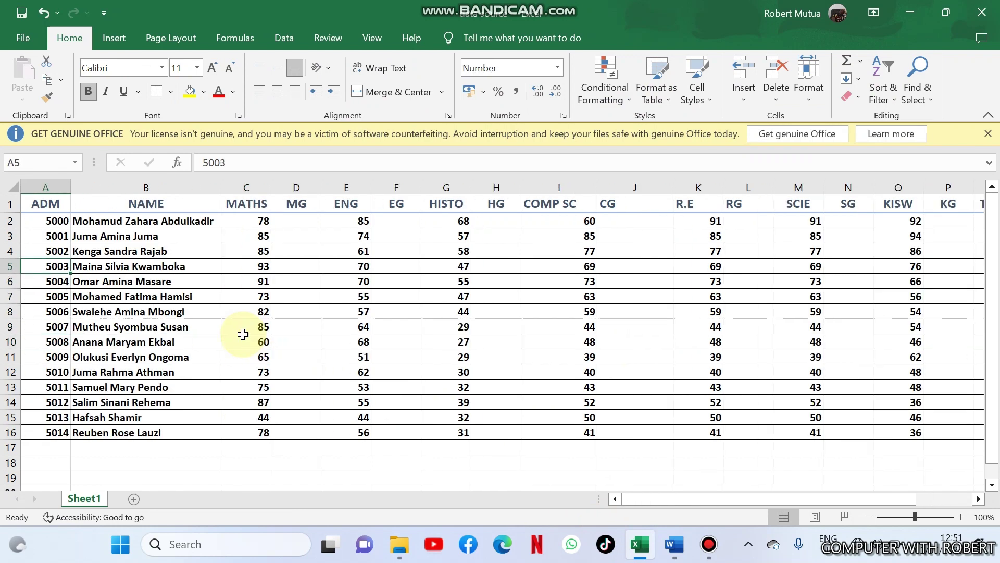
pyautogui.press('Up')
pyautogui.press('Up')
pyautogui.press('Up')
pyautogui.press('Right')
pyautogui.press('Right')
pyautogui.press('Right')
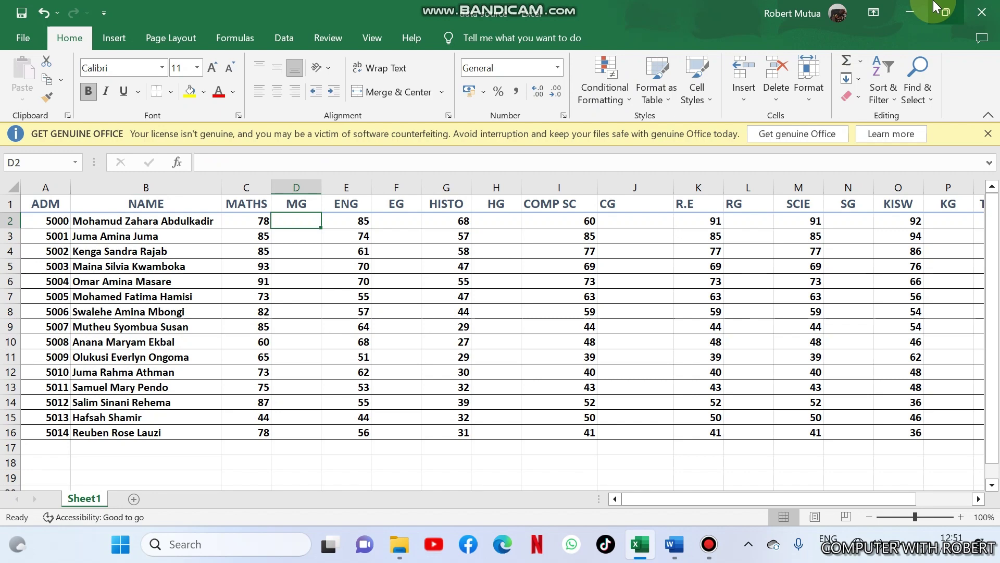
pyautogui.moveTo(945, 13)
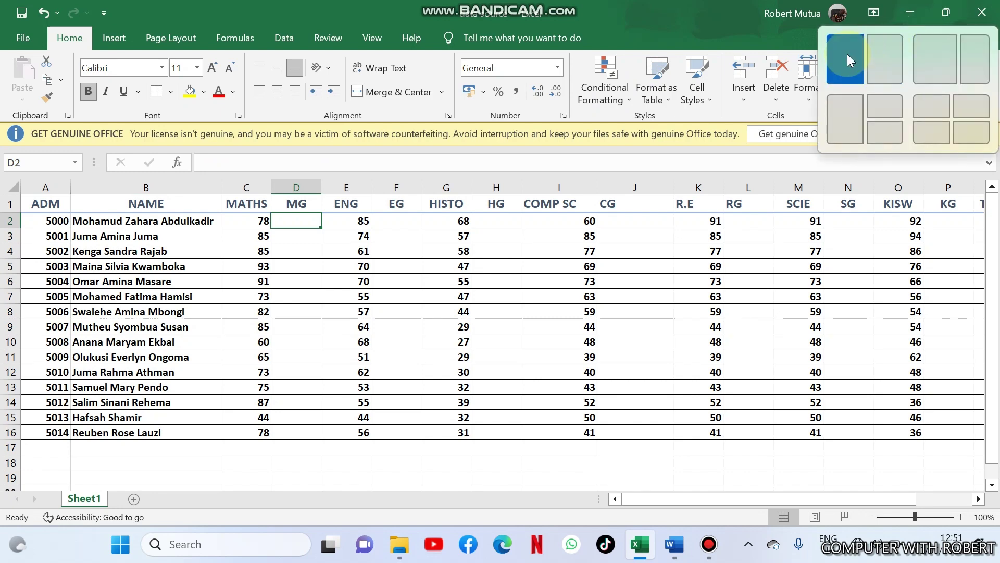
# - Tile Excel beside Word, select the first student's MG cell, then maximise Excel
pyautogui.click(847, 54)
pyautogui.click(790, 197)
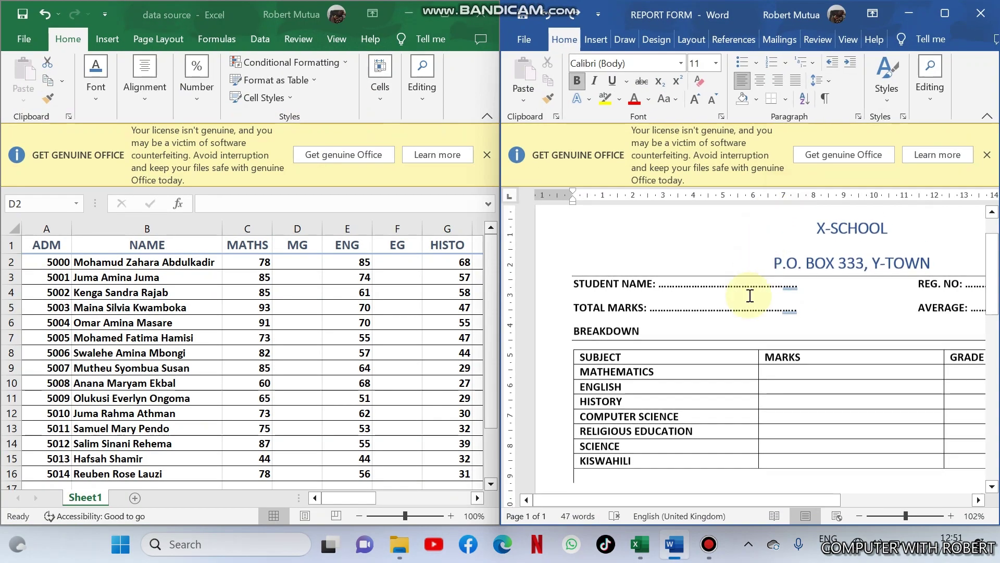
pyautogui.scroll(-3, 721, 374)
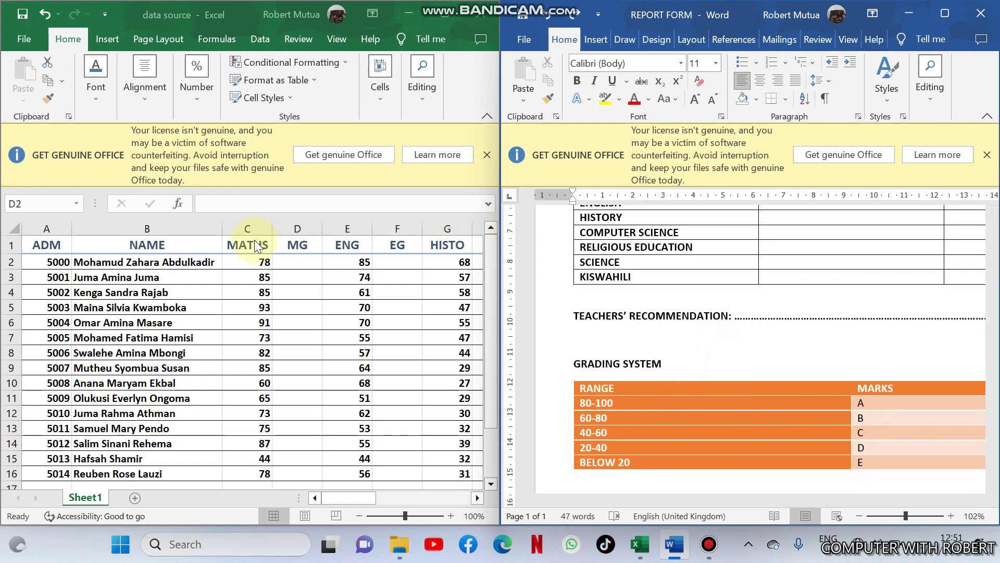
pyautogui.click(282, 261)
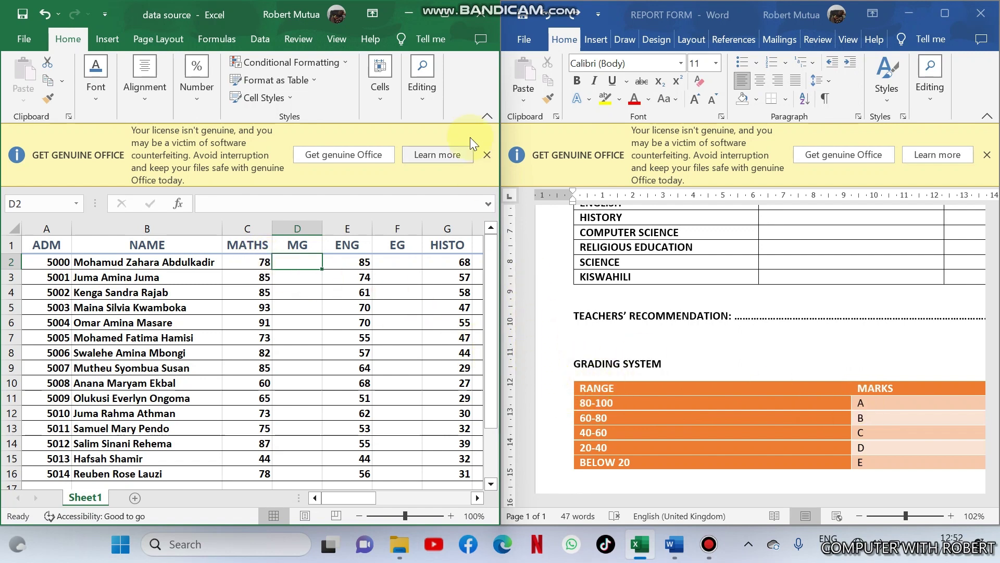
pyautogui.click(443, 14)
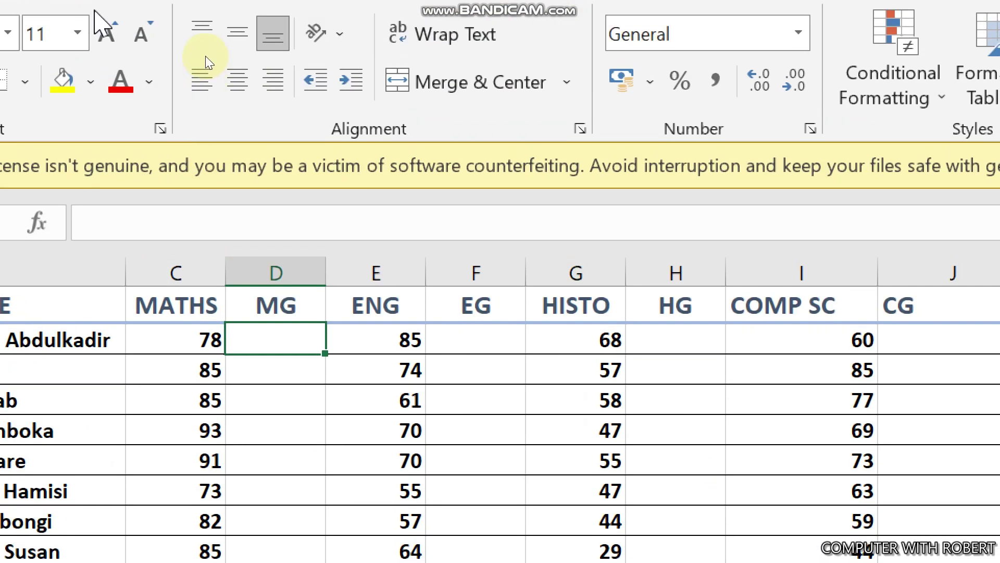
pyautogui.write('=')
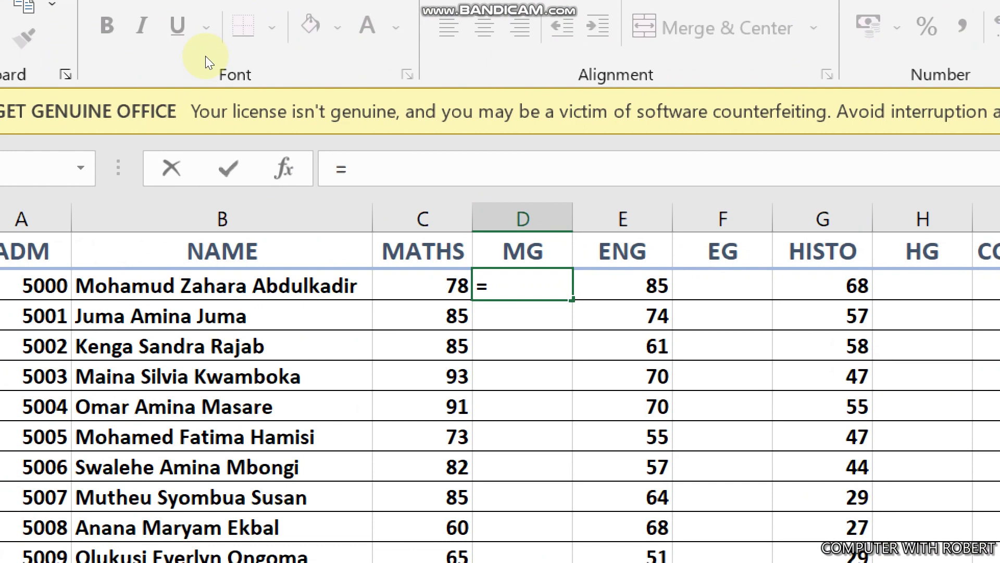
pyautogui.write('IF(')
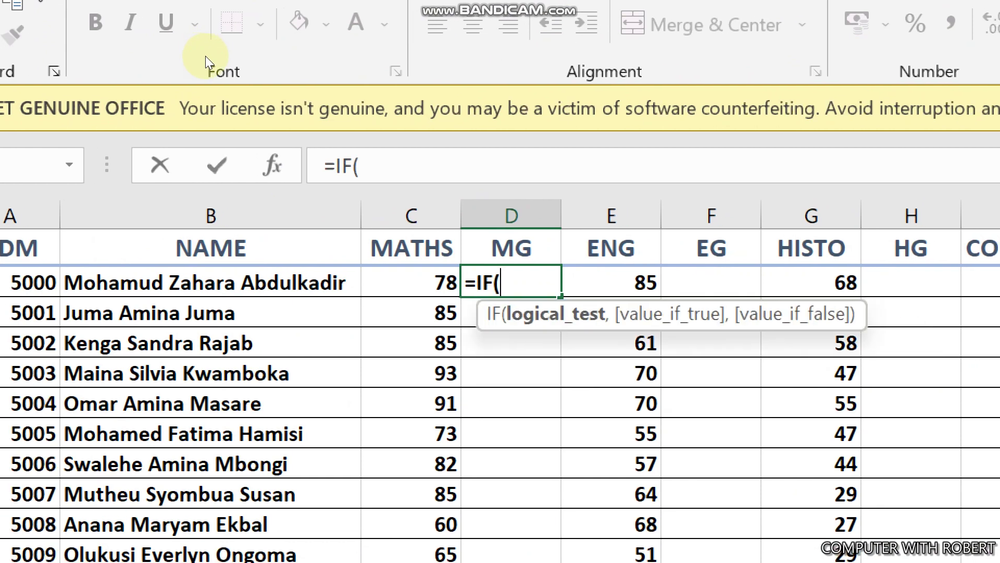
# - Enter =IF(C2>=80,"A",IF(C2>=60,"B",IF(C2>=40,"C",IF(C2>=20,"D","E")))) in D2, giving B for 78
pyautogui.click(404, 281)
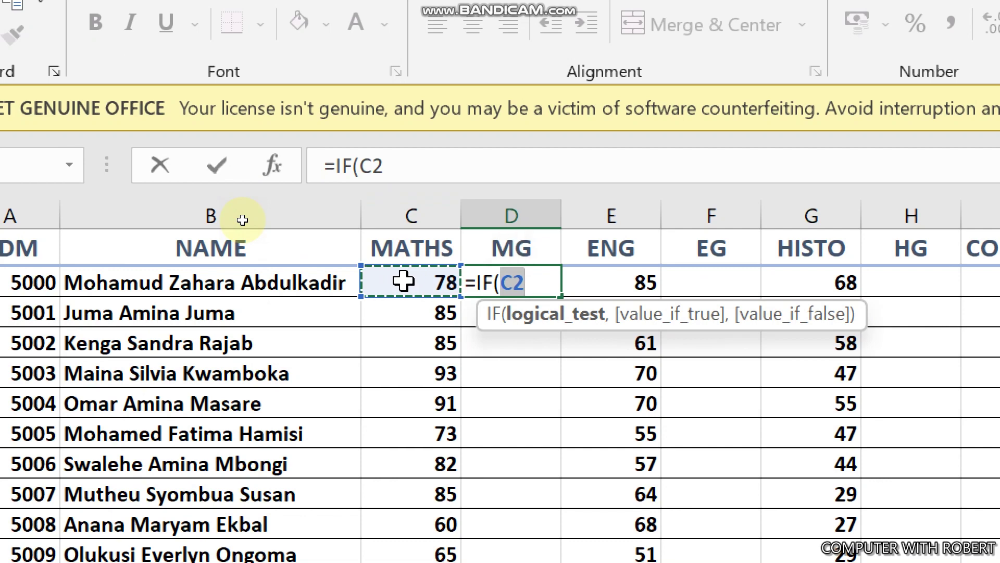
pyautogui.write('>=80M')
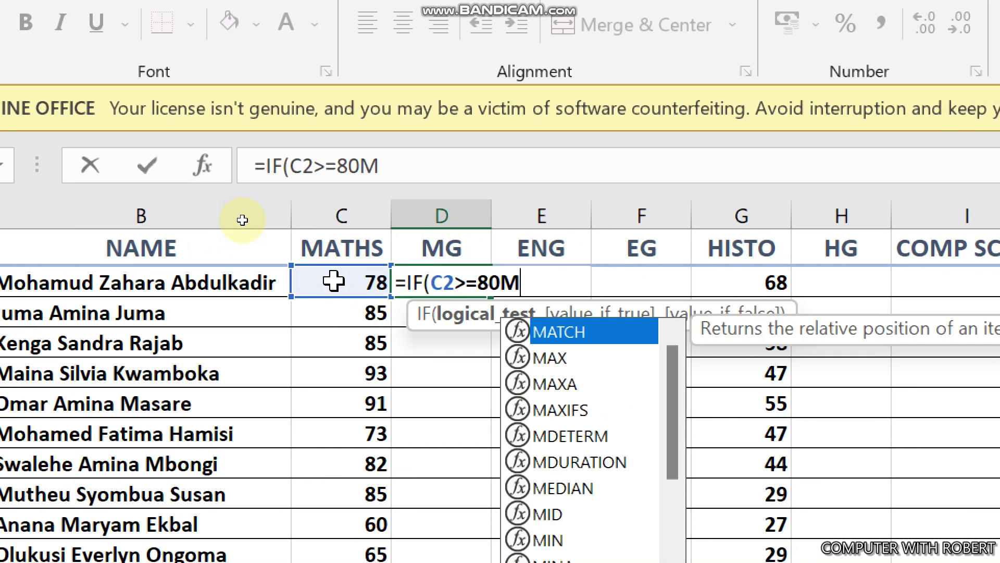
pyautogui.press('BackSpace')
pyautogui.write(',')
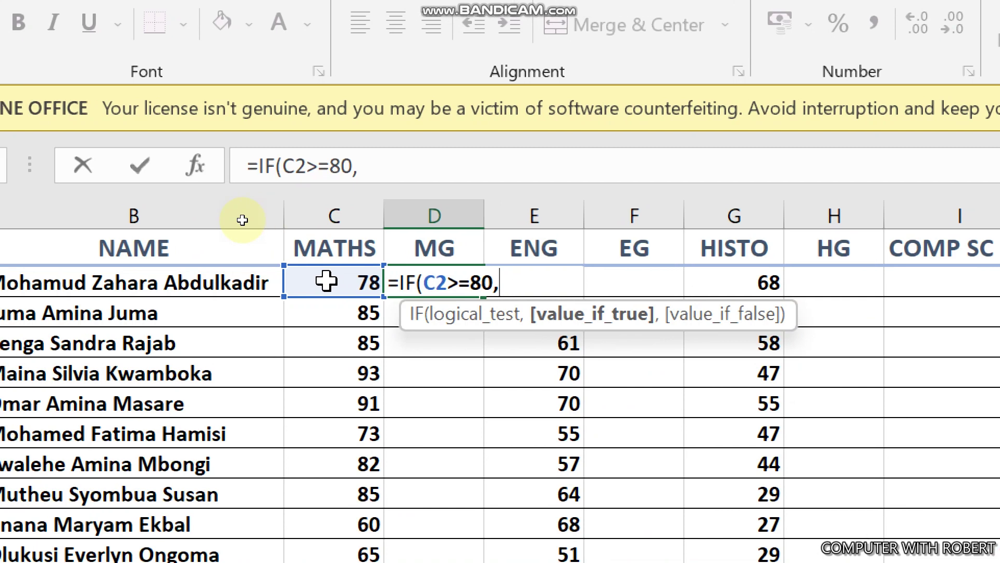
pyautogui.write('"A')
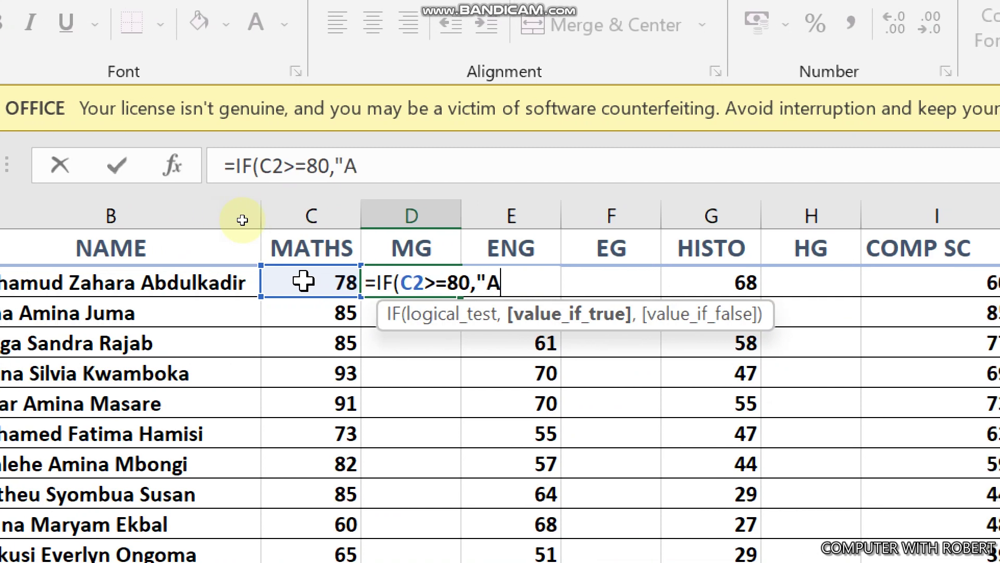
pyautogui.write('",')
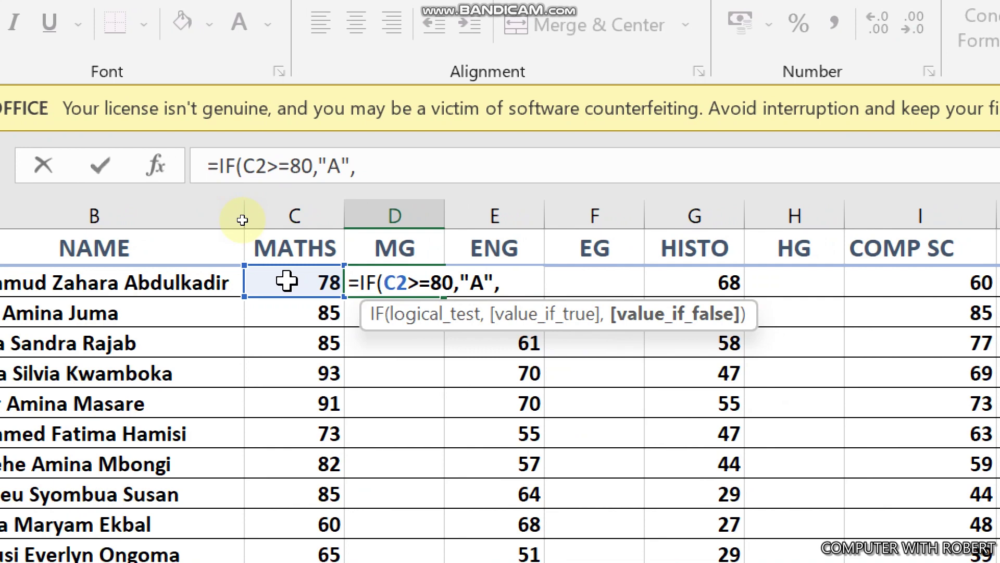
pyautogui.write('IF(')
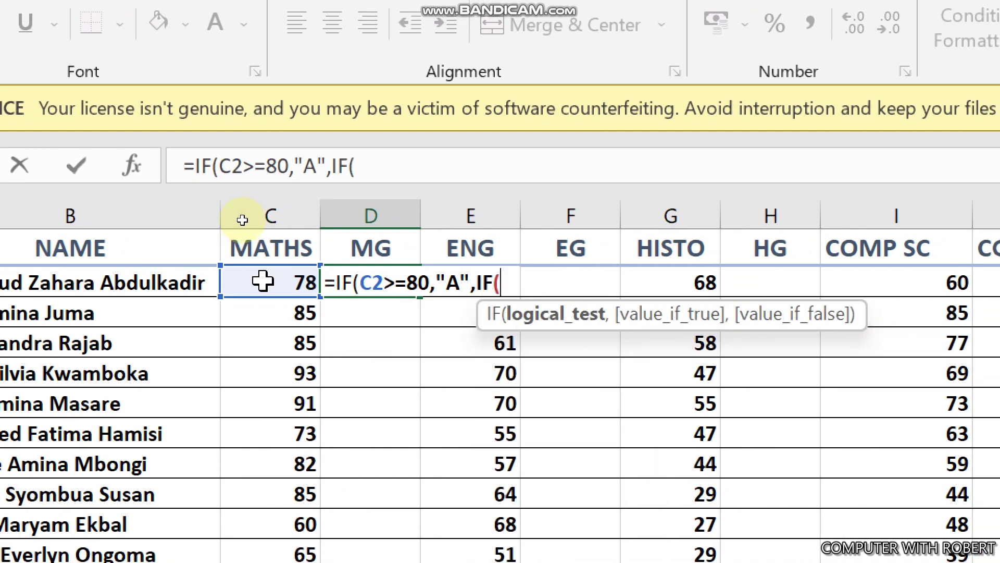
pyautogui.write('C')
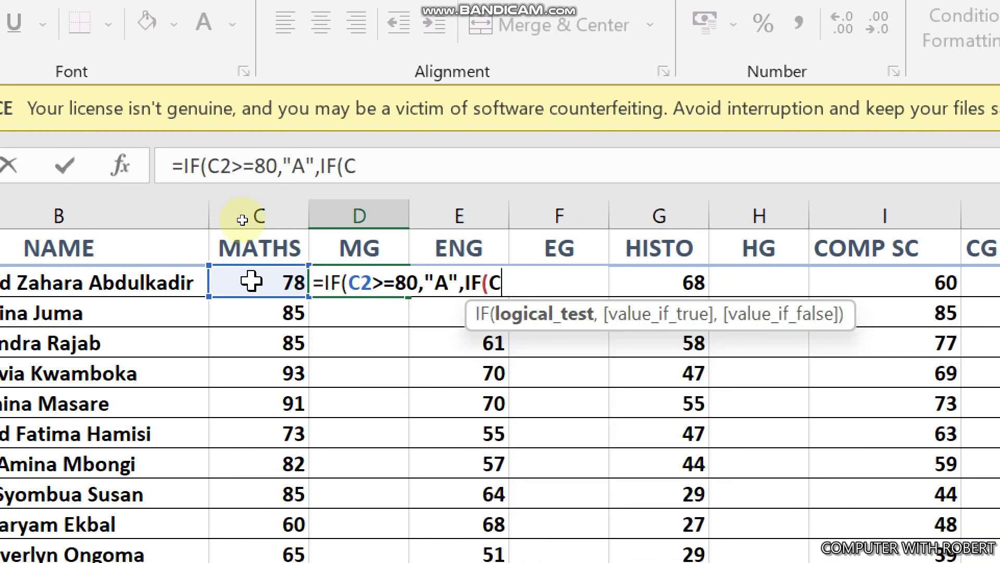
pyautogui.write('2>')
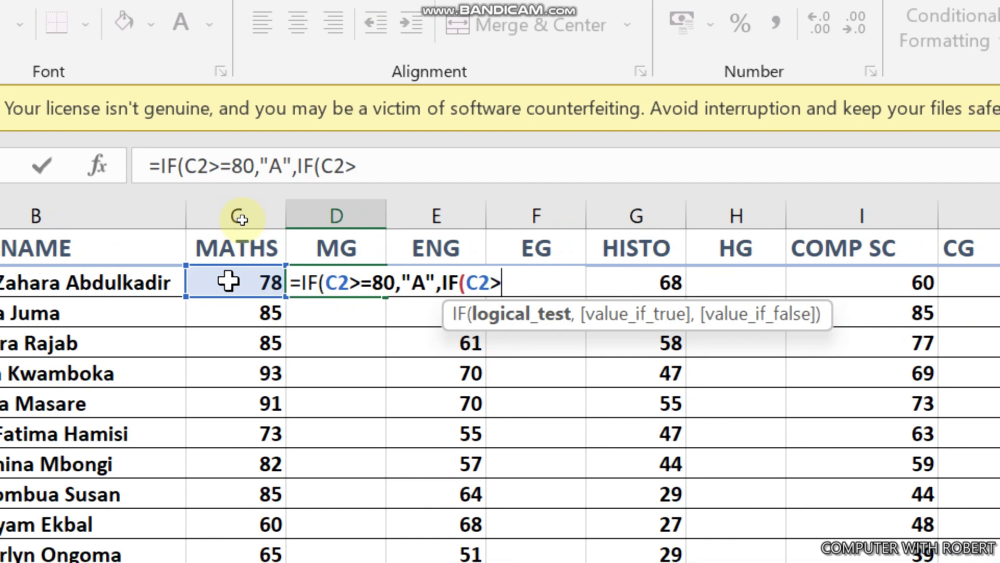
pyautogui.write('=60,')
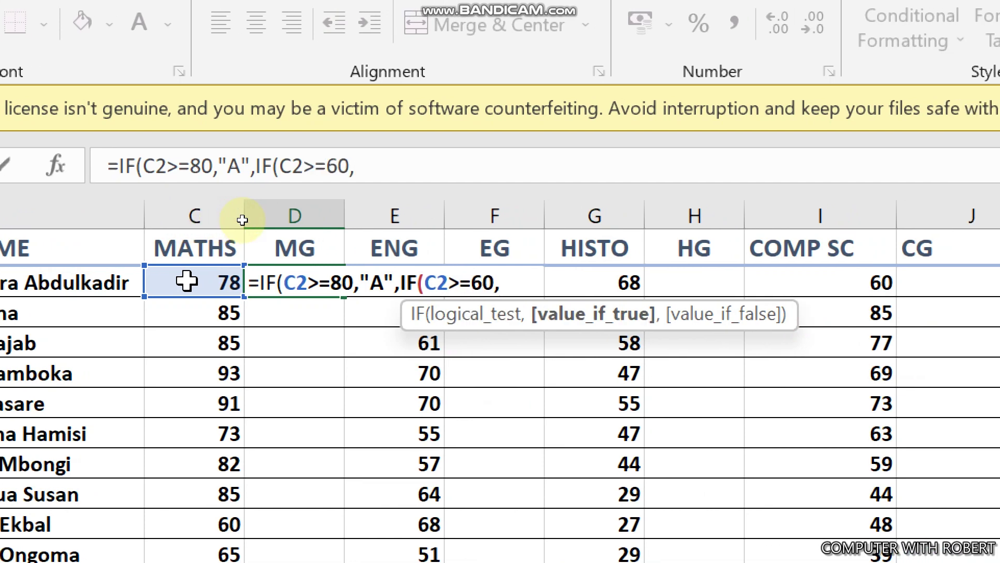
pyautogui.write('"B",')
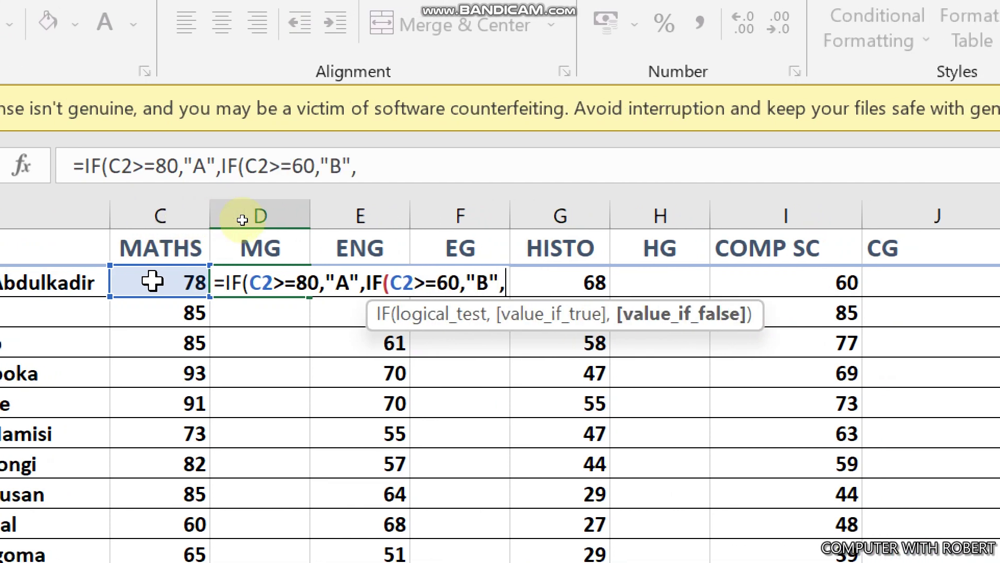
pyautogui.write('IF(')
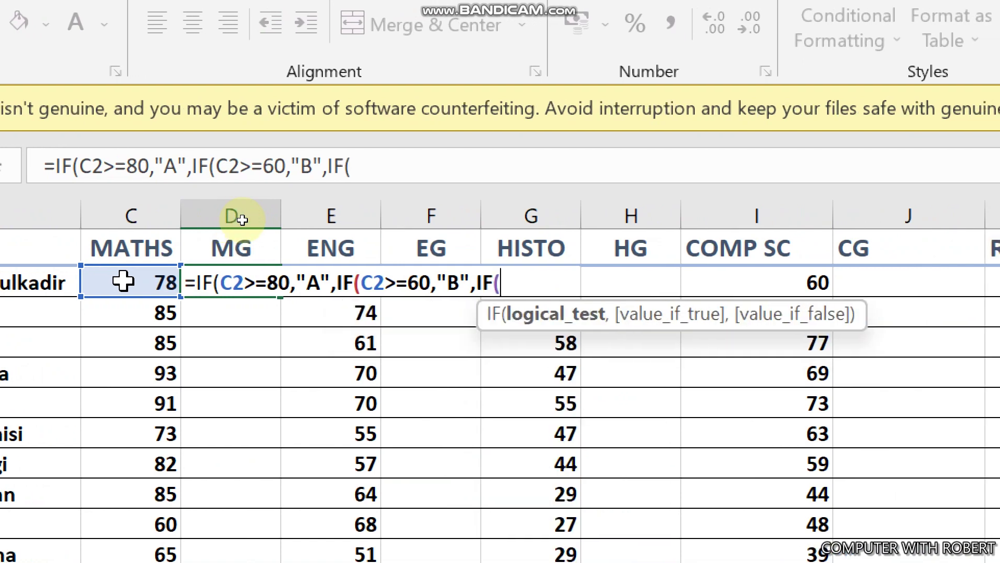
pyautogui.write('C23')
pyautogui.press('BackSpace')
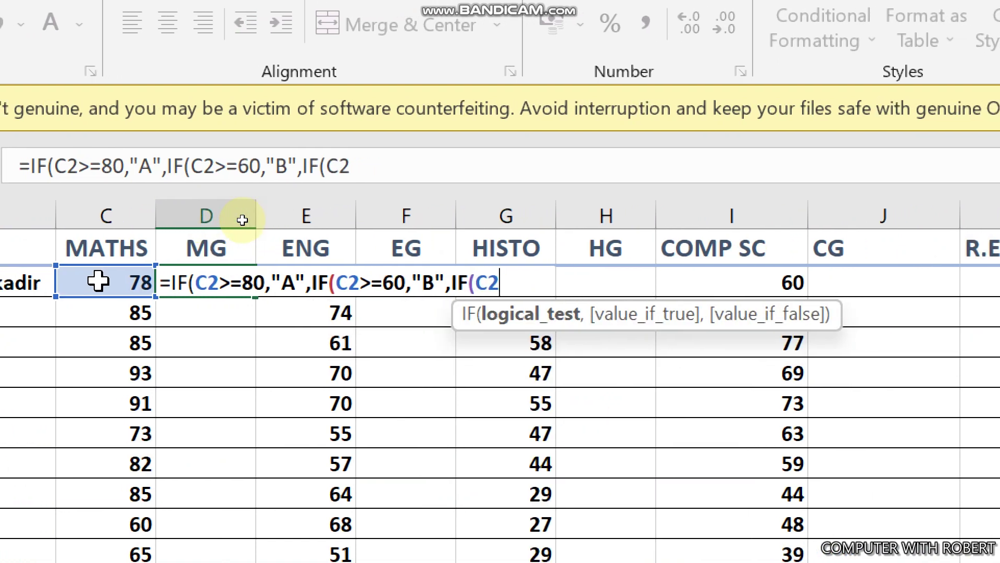
pyautogui.write('>=40')
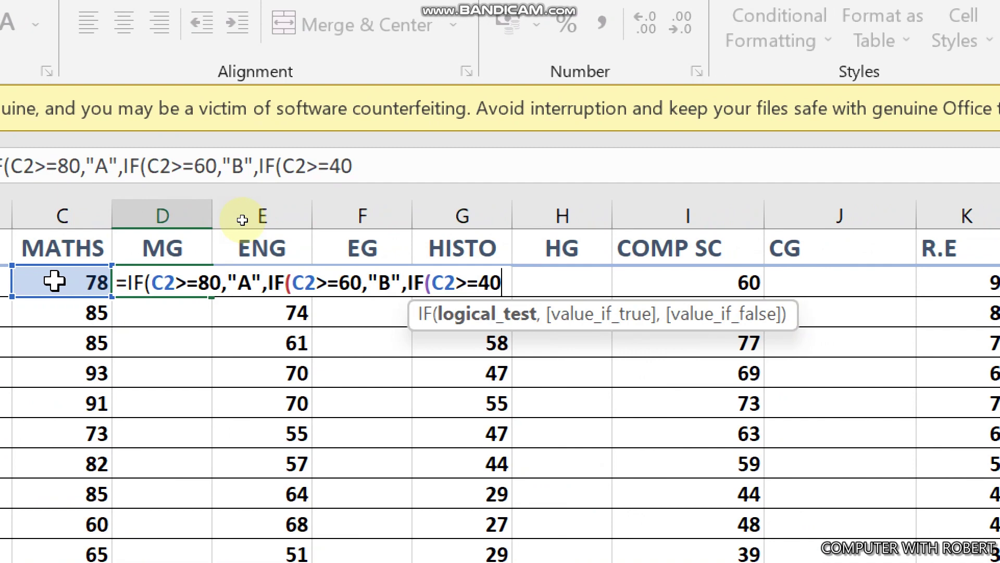
pyautogui.write(',"C')
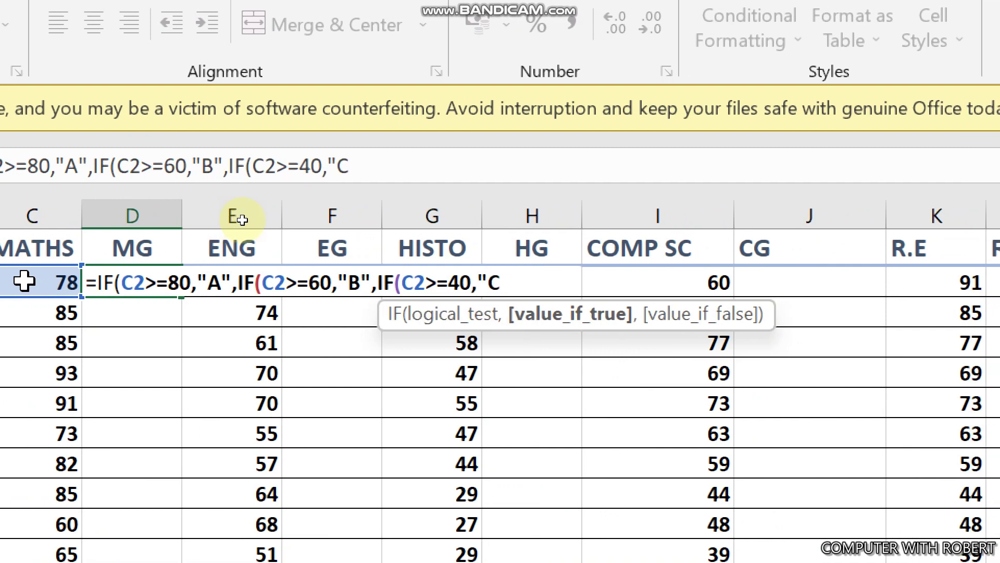
pyautogui.write('",')
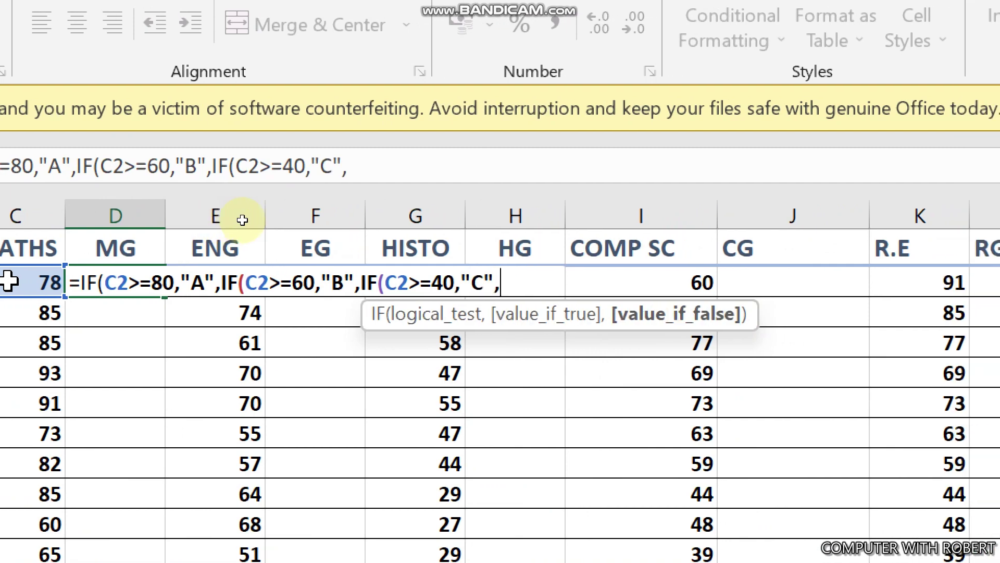
pyautogui.write('IF(C')
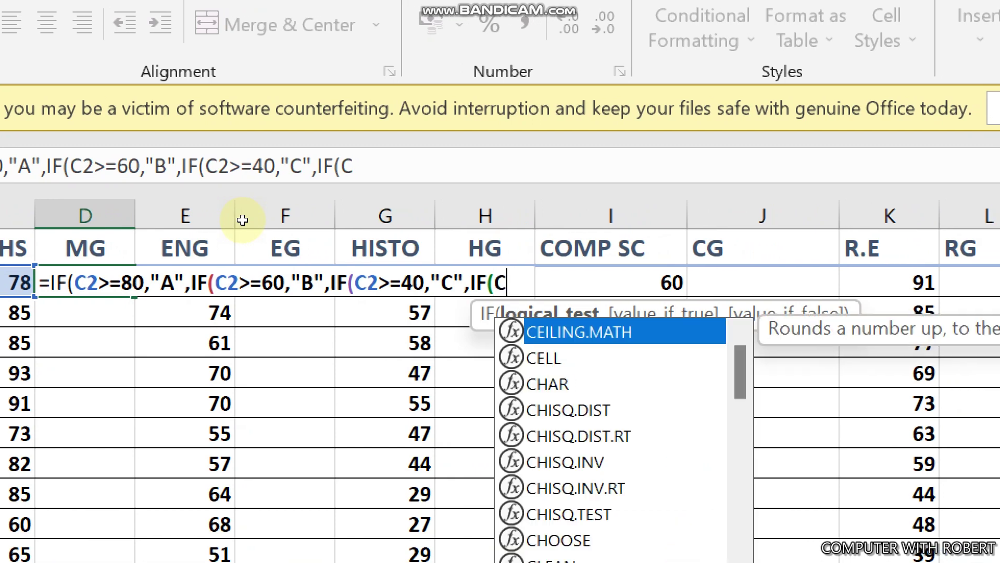
pyautogui.write('2>=20')
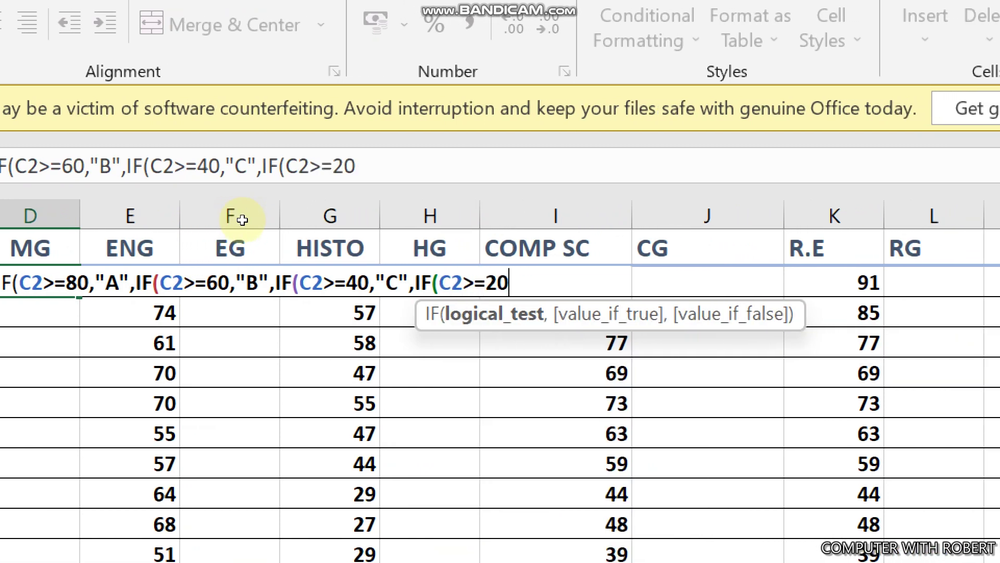
pyautogui.write(',')
pyautogui.write('"D')
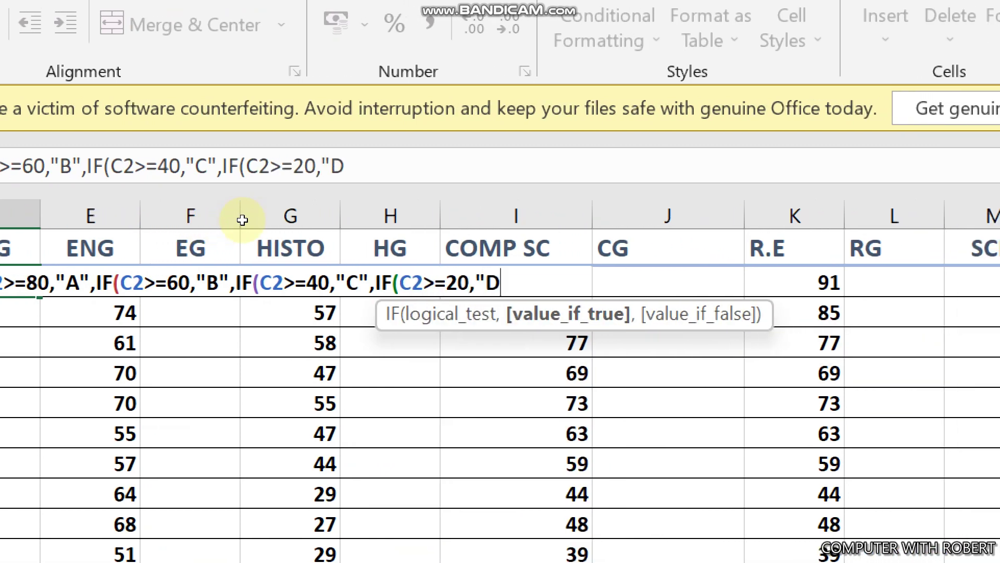
pyautogui.write('","')
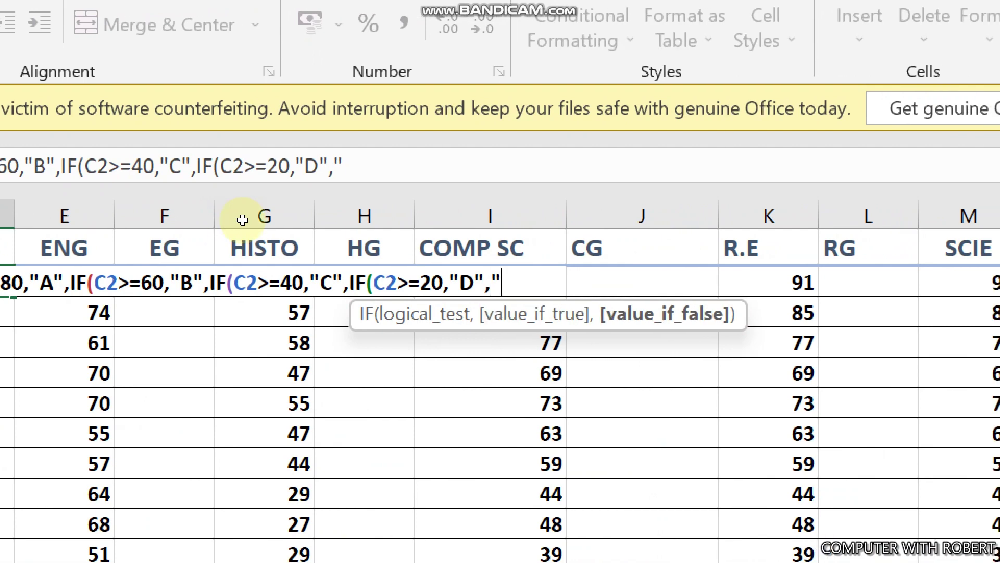
pyautogui.write('E")')
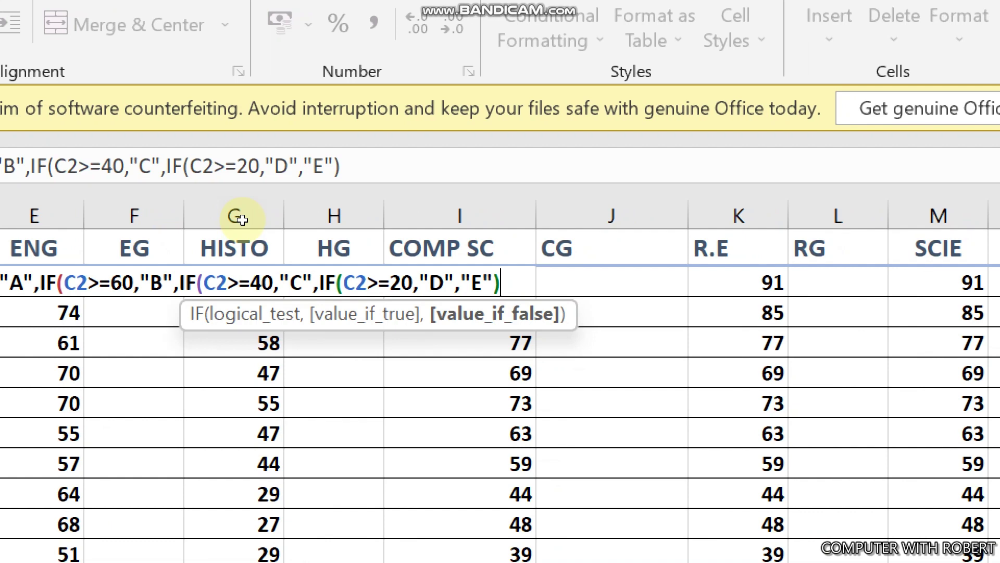
pyautogui.write(')))')
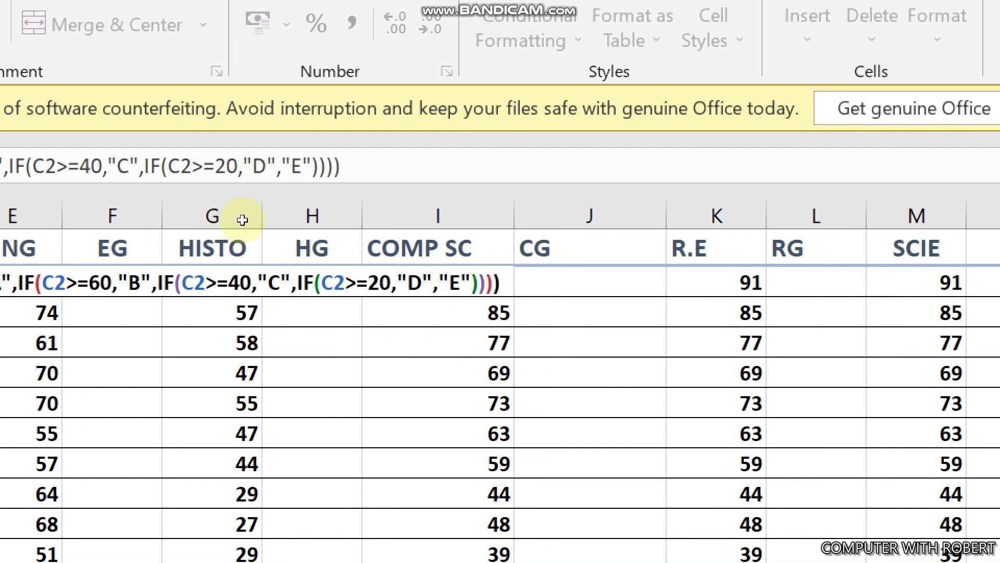
pyautogui.press('Return')
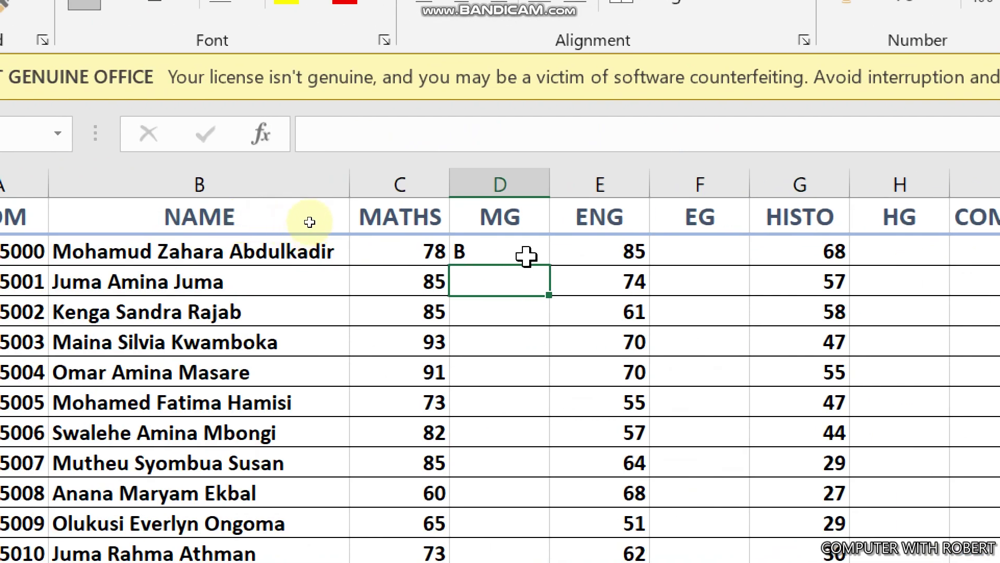
pyautogui.click(525, 251)
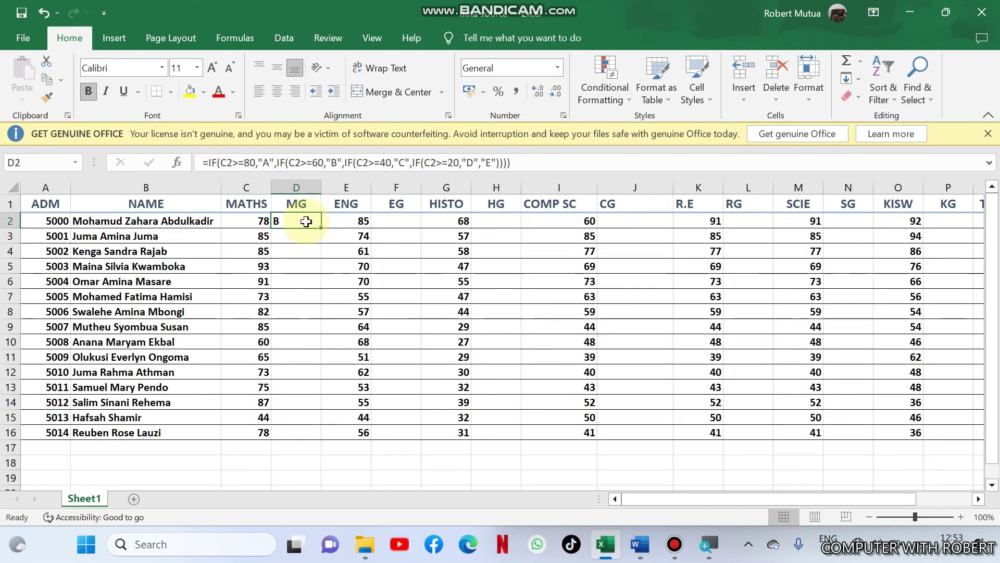
# - Fill the Maths grade formula down to row 16 and paste D2:D16 into EG
pyautogui.moveTo(321, 227); pyautogui.dragTo(319, 438)
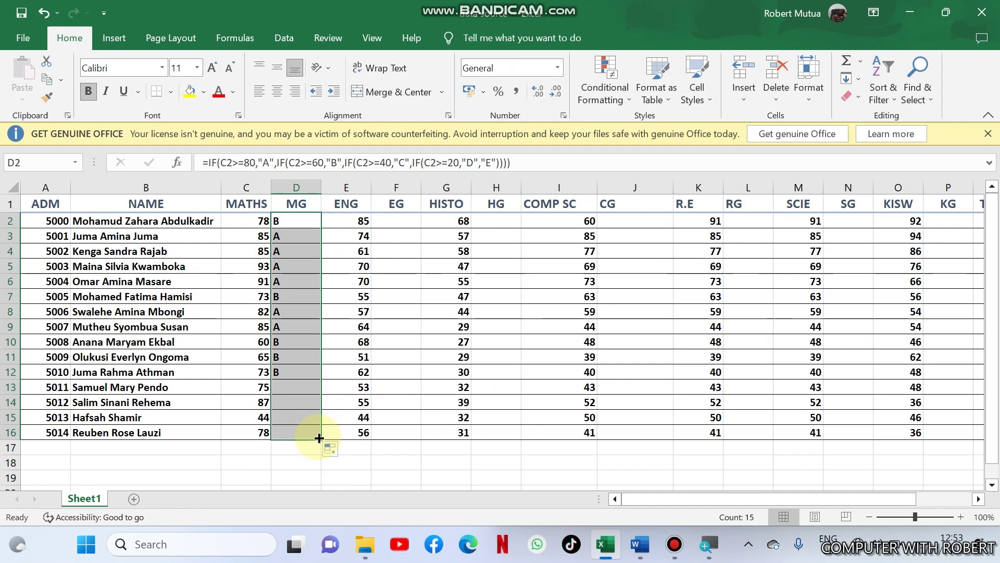
pyautogui.click(300, 344)
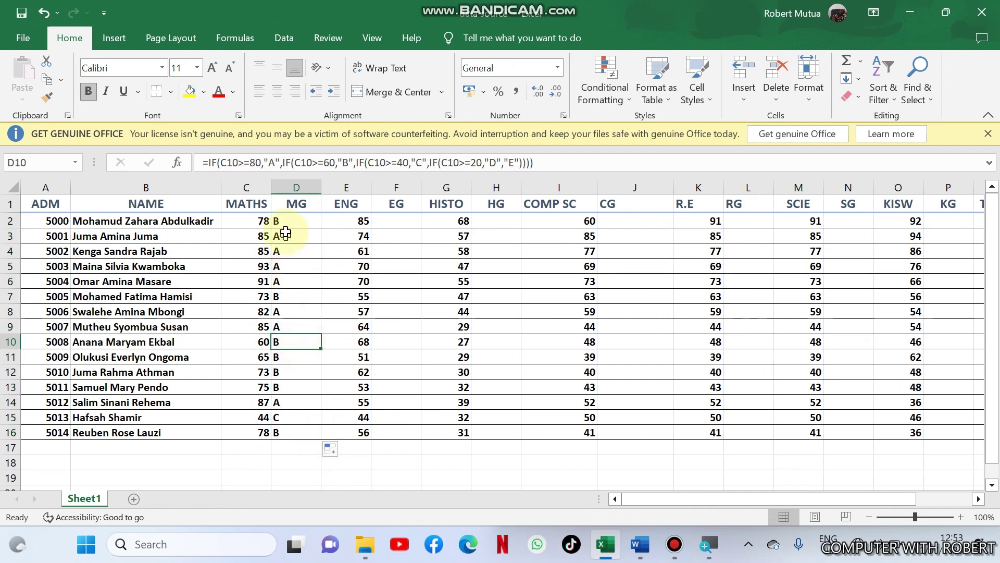
pyautogui.click(412, 222)
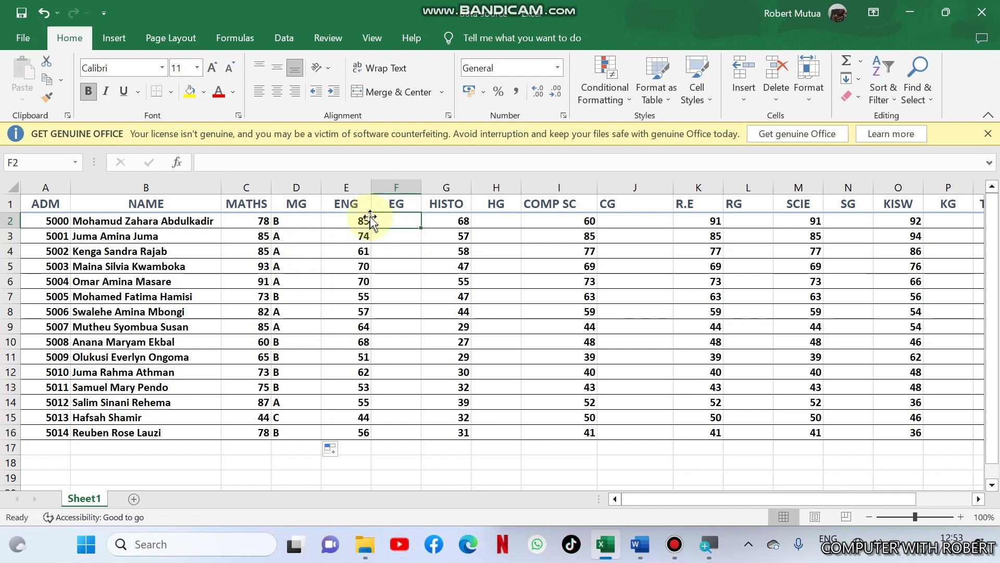
pyautogui.moveTo(295, 222); pyautogui.dragTo(299, 432)
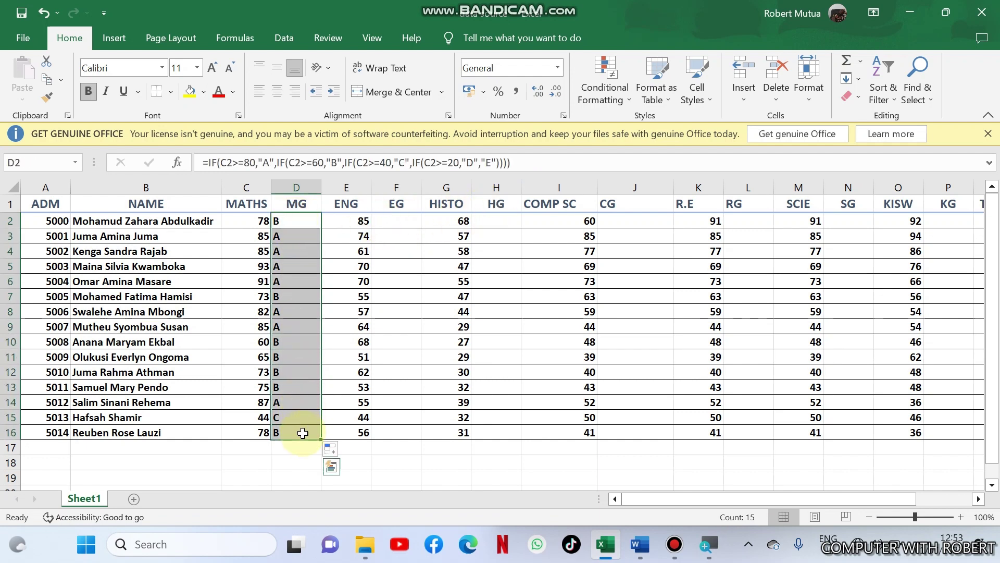
pyautogui.click(46, 74)
pyautogui.click(397, 222)
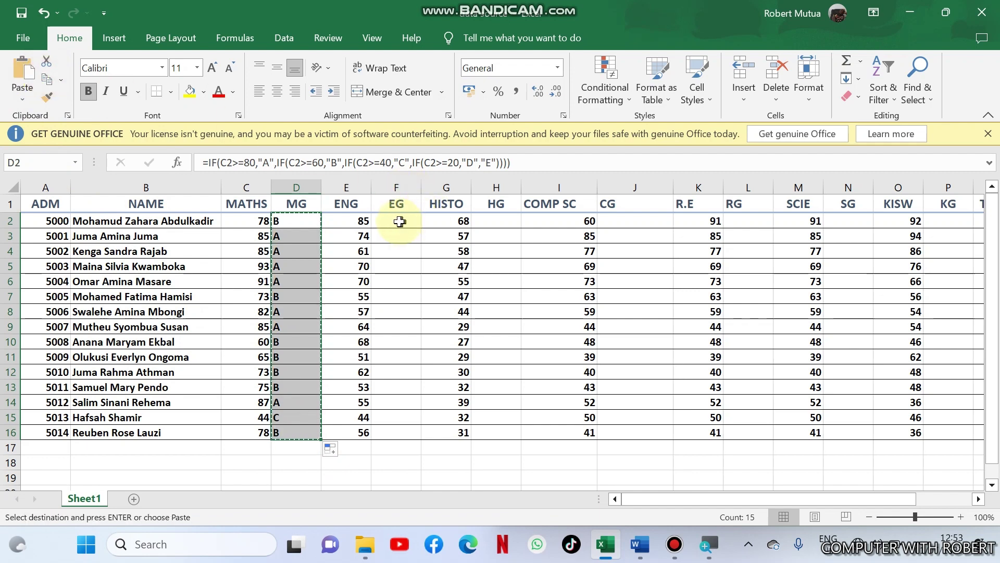
pyautogui.hotkey('ctrl', 'v')
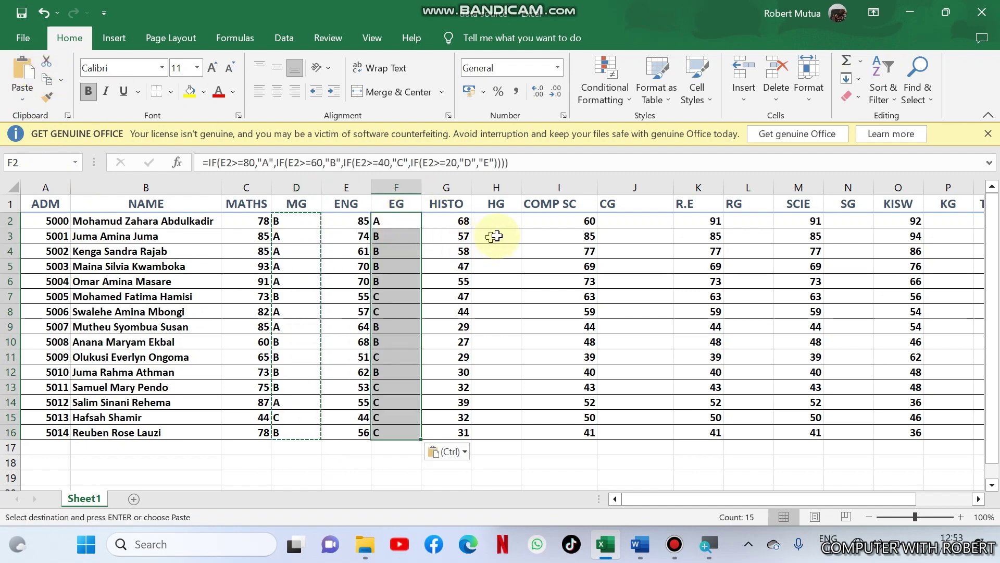
# - Paste the grade formulas into the HG, CG, RG, SG and KG columns
pyautogui.click(504, 224)
pyautogui.hotkey('ctrl', 'v')
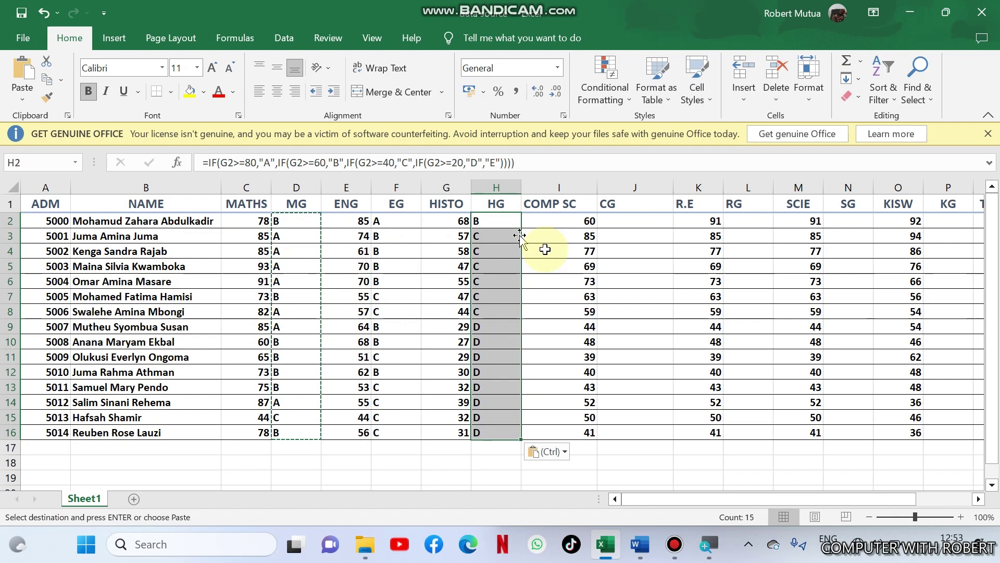
pyautogui.click(646, 218)
pyautogui.hotkey('ctrl', 'v')
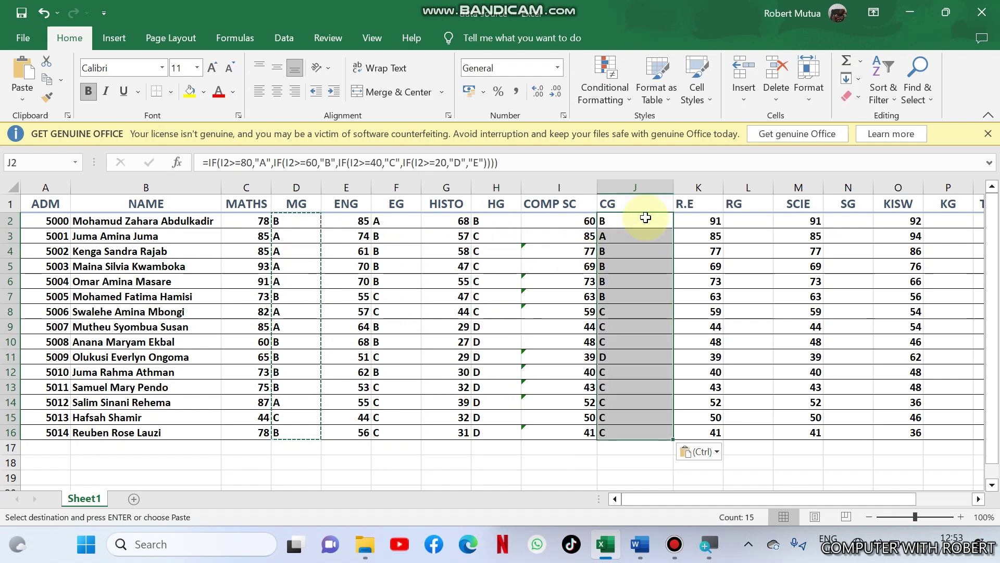
pyautogui.click(741, 221)
pyautogui.hotkey('ctrl', 'v')
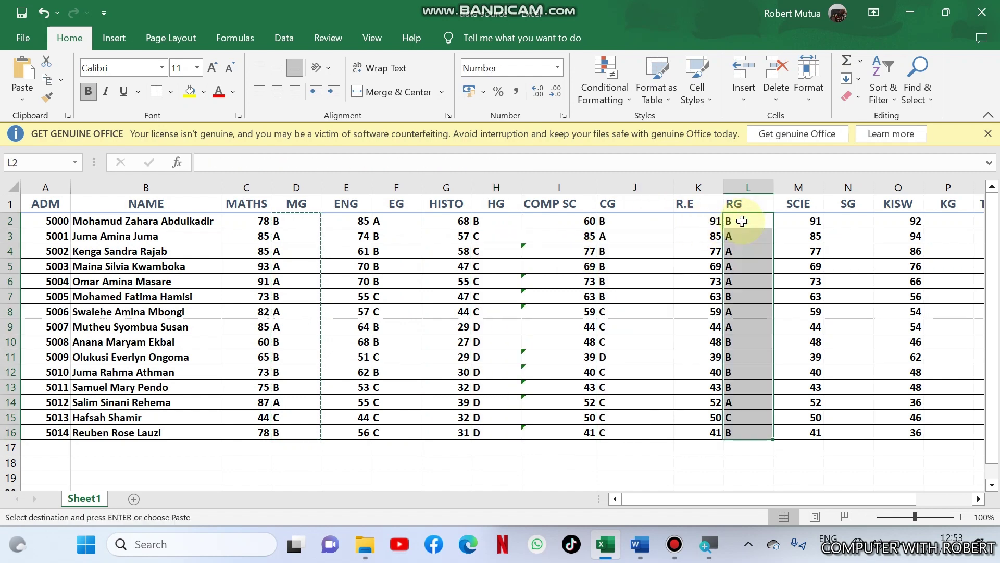
pyautogui.click(852, 219)
pyautogui.hotkey('ctrl', 'v')
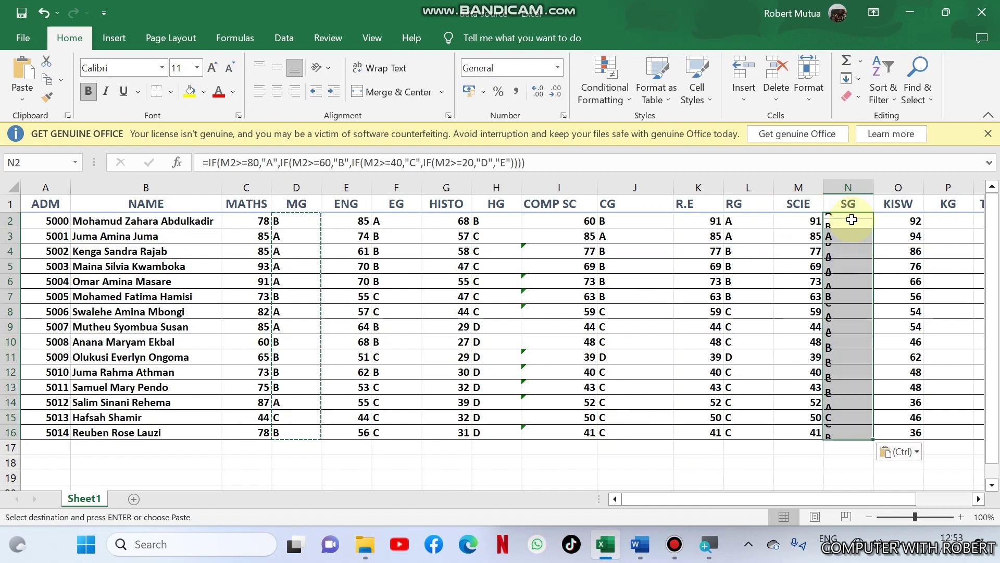
pyautogui.click(978, 499)
pyautogui.click(656, 221)
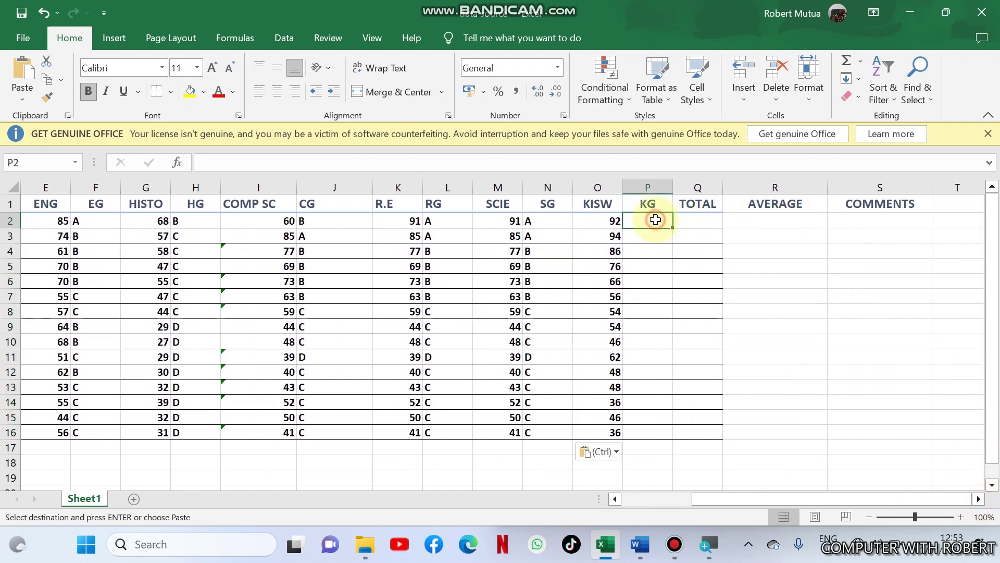
pyautogui.hotkey('ctrl', 'v')
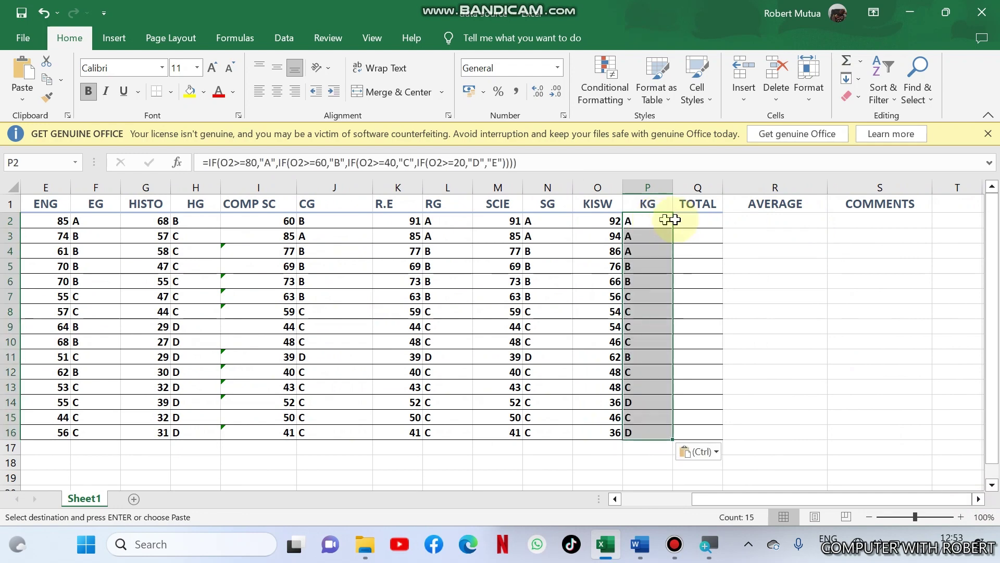
pyautogui.click(690, 220)
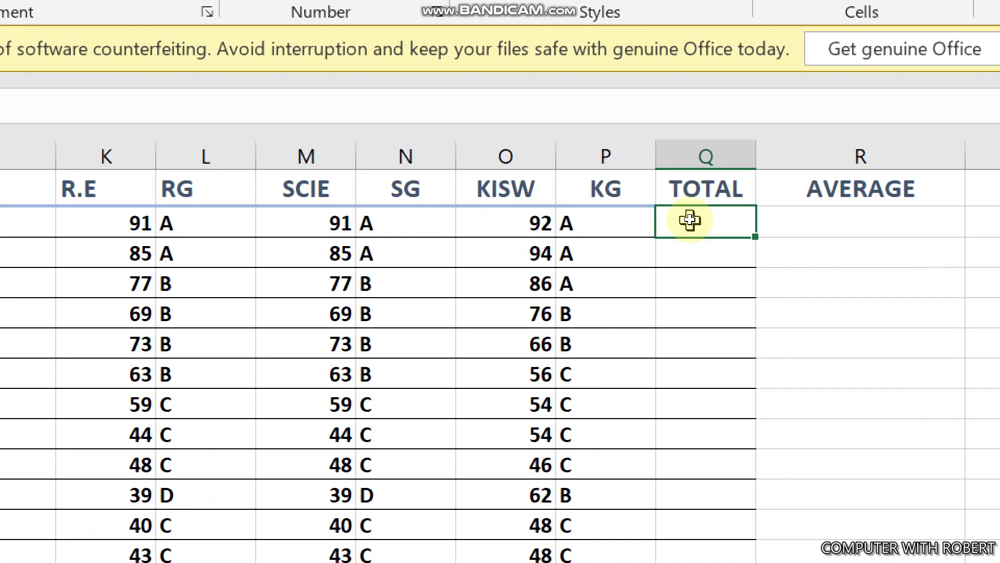
pyautogui.write('=SUM')
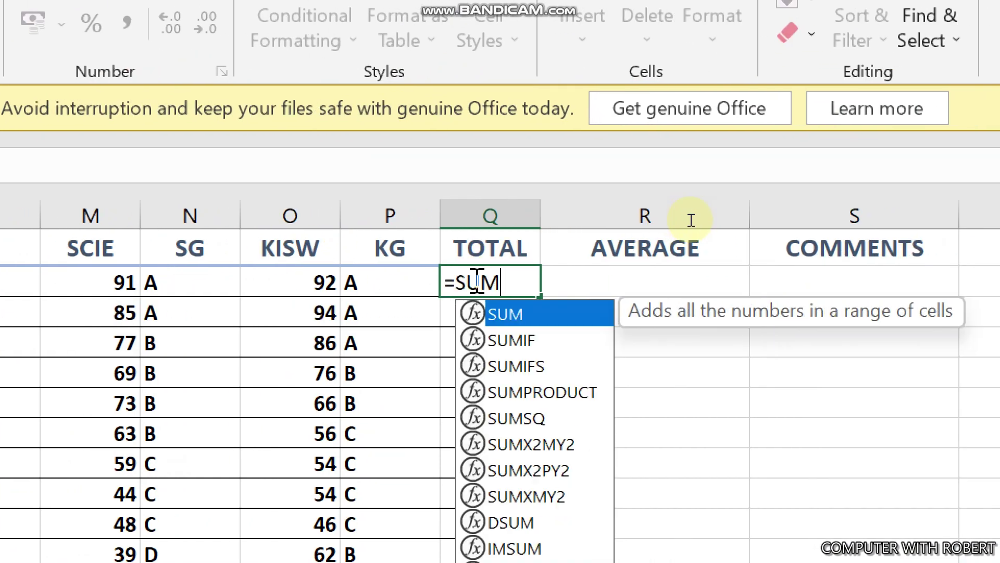
pyautogui.write('(')
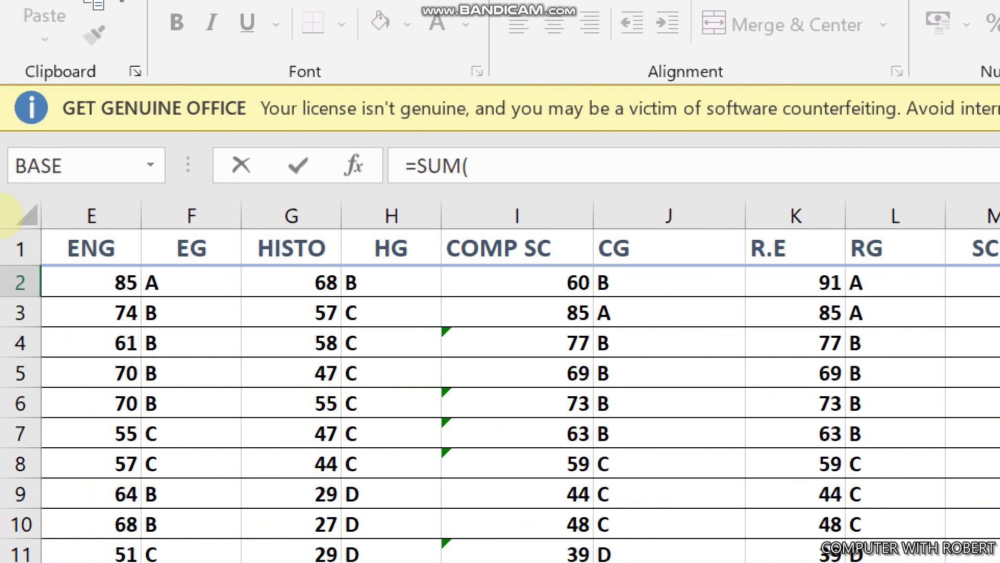
# - Enter =SUM(E2,G2,I2,K2,M2,O2) in Q2, giving 486, and fill it down to Q16
pyautogui.click(108, 286)
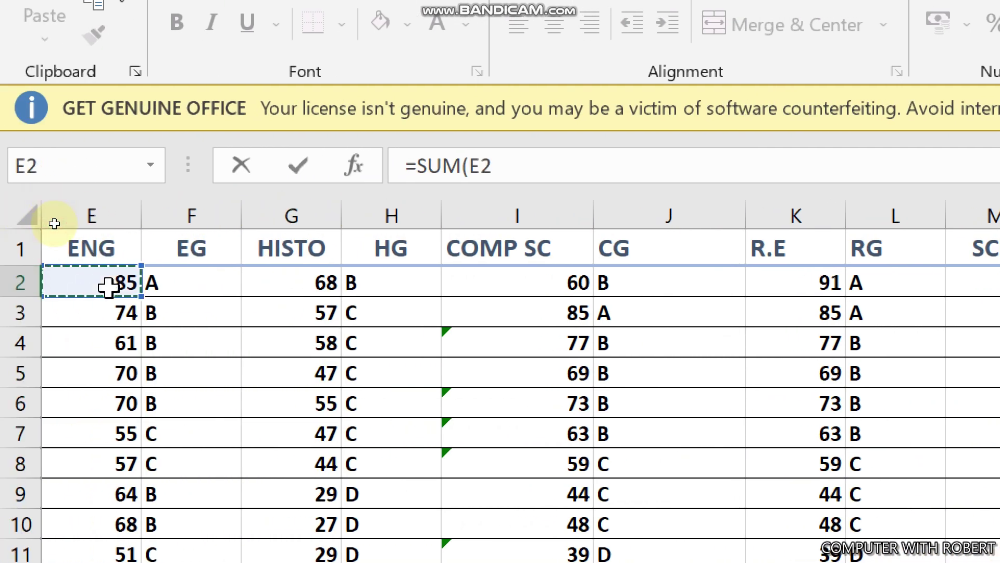
pyautogui.write(',')
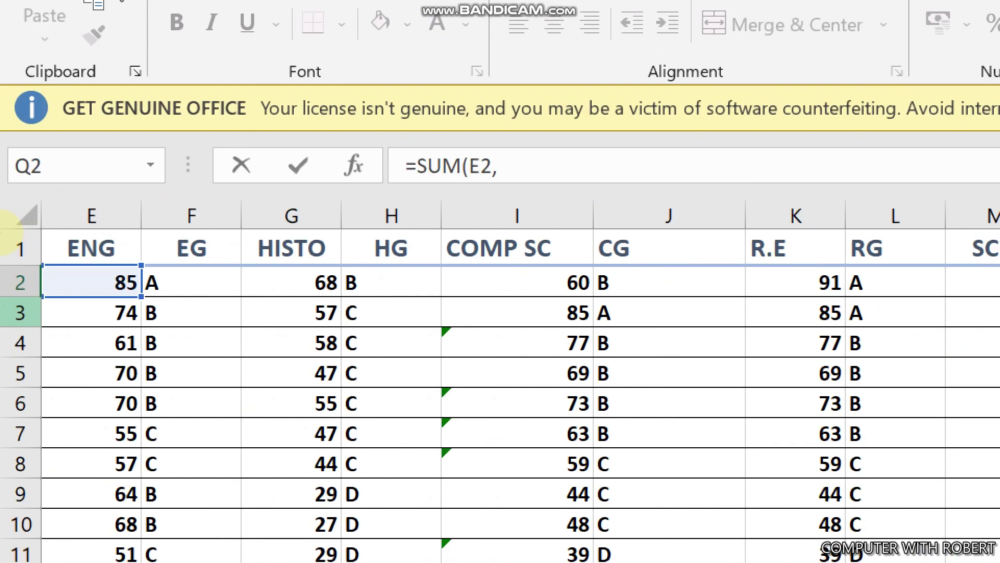
pyautogui.click(303, 288)
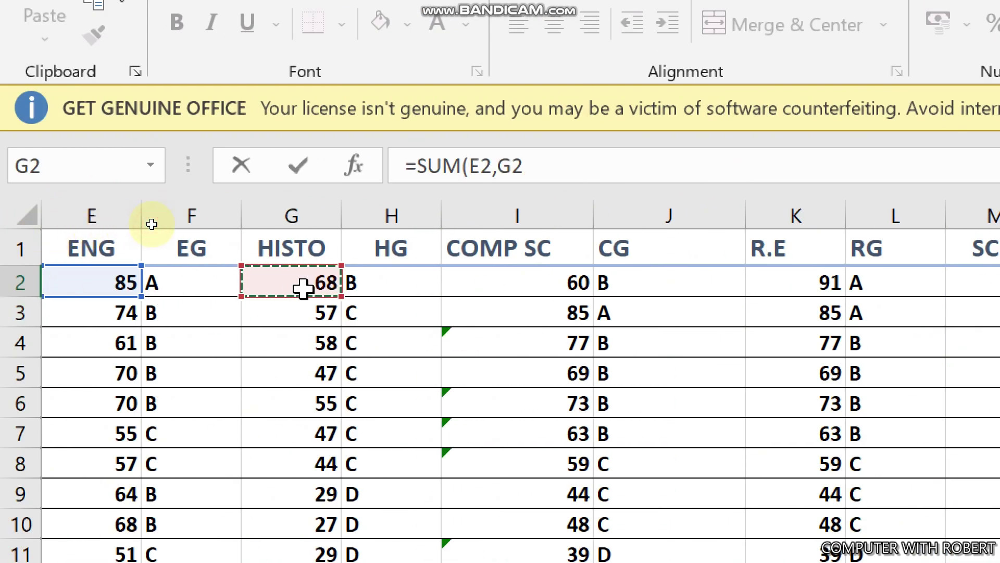
pyautogui.write(',')
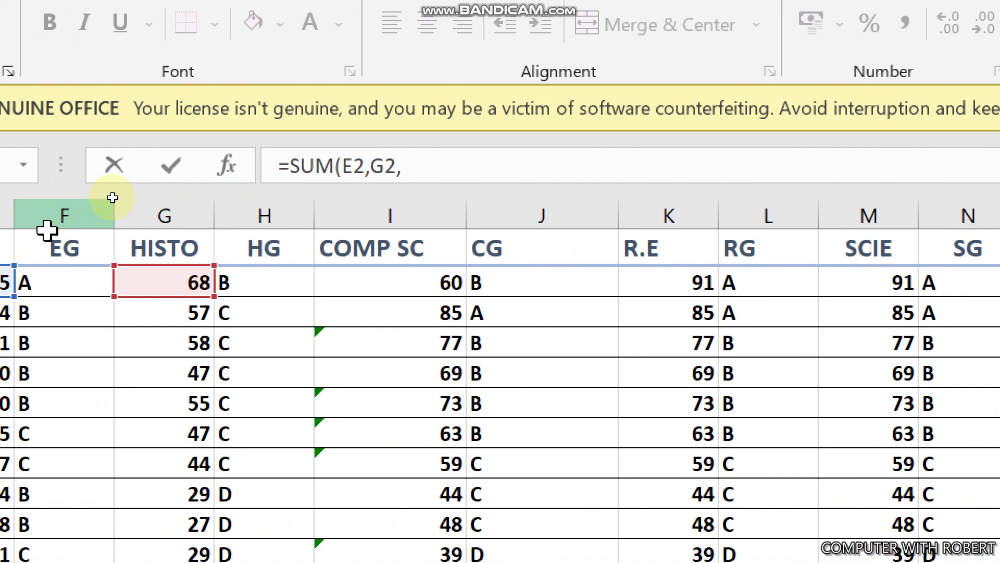
pyautogui.click(423, 282)
pyautogui.write(',')
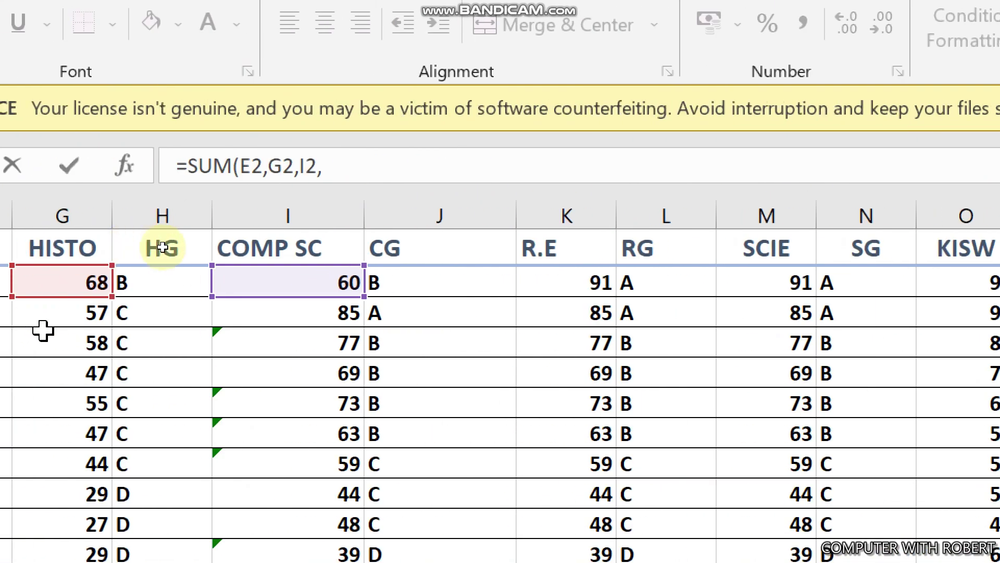
pyautogui.click(596, 283)
pyautogui.write(',')
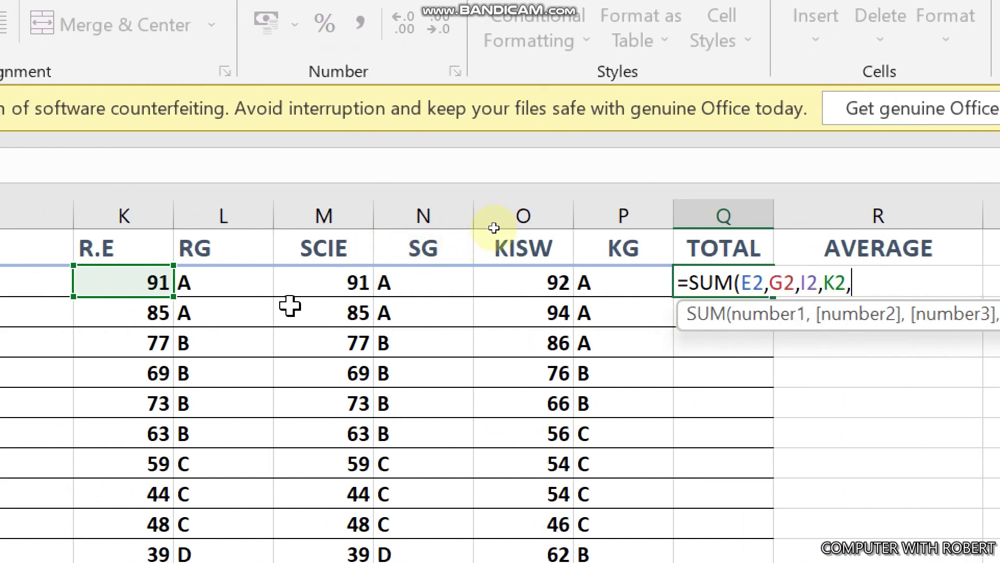
pyautogui.click(338, 283)
pyautogui.write(',')
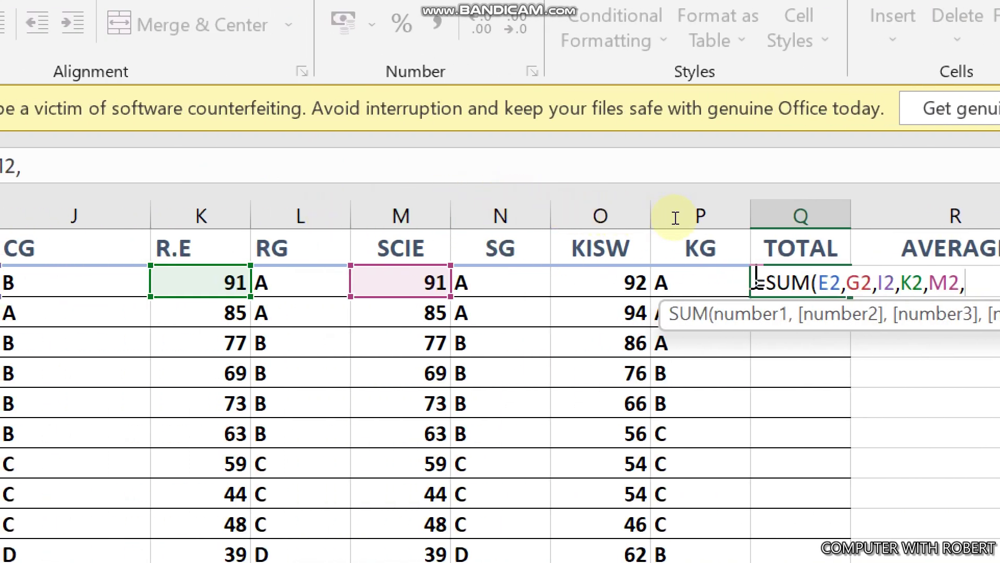
pyautogui.click(585, 285)
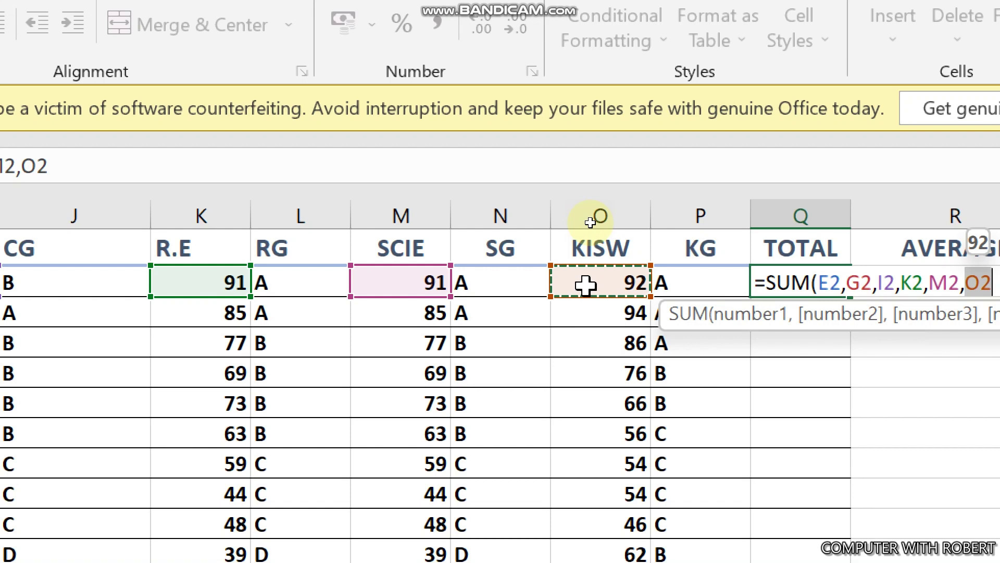
pyautogui.write(')')
pyautogui.press('Return')
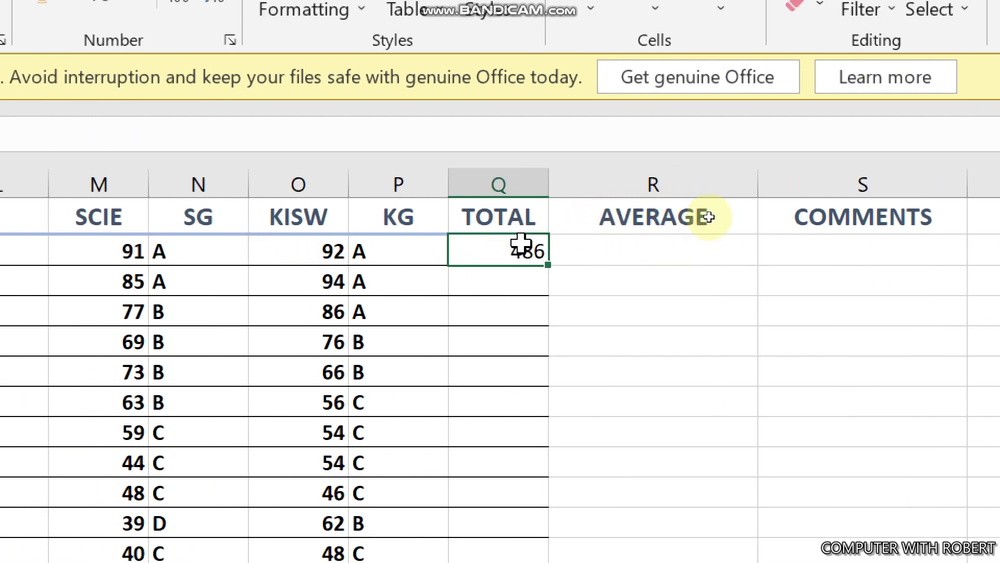
pyautogui.hotkey('ctrl', '-')
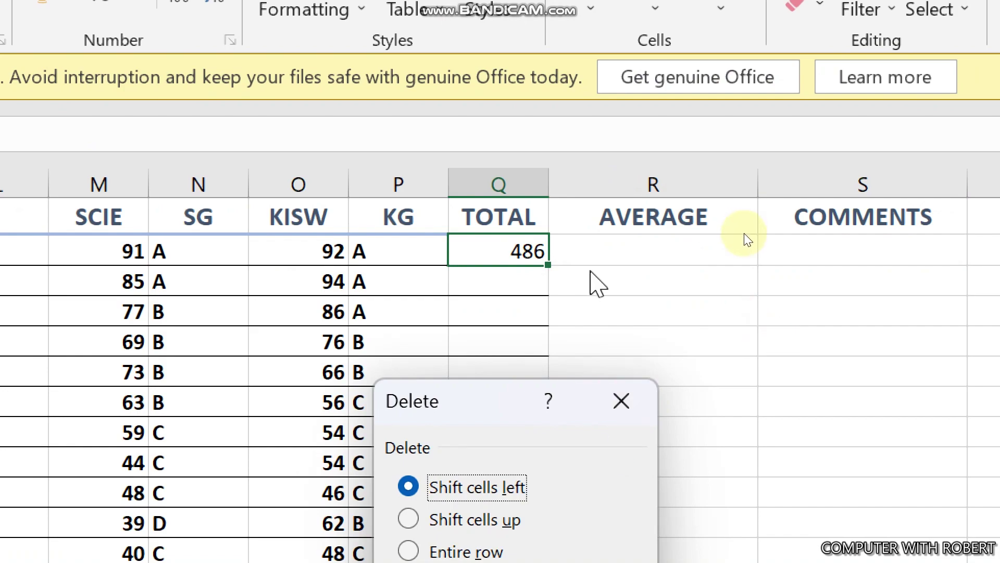
pyautogui.click(622, 401)
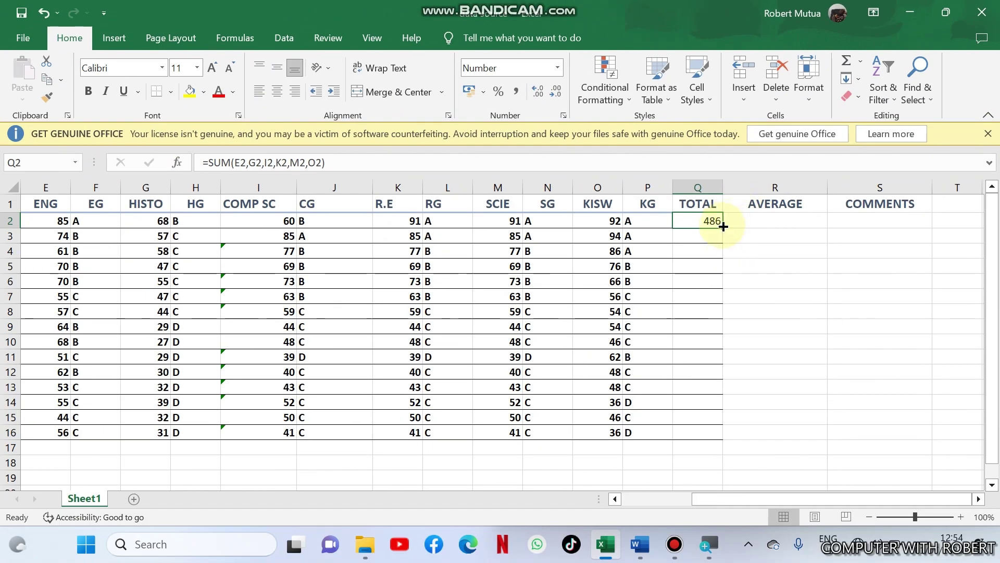
pyautogui.moveTo(723, 226); pyautogui.dragTo(722, 439)
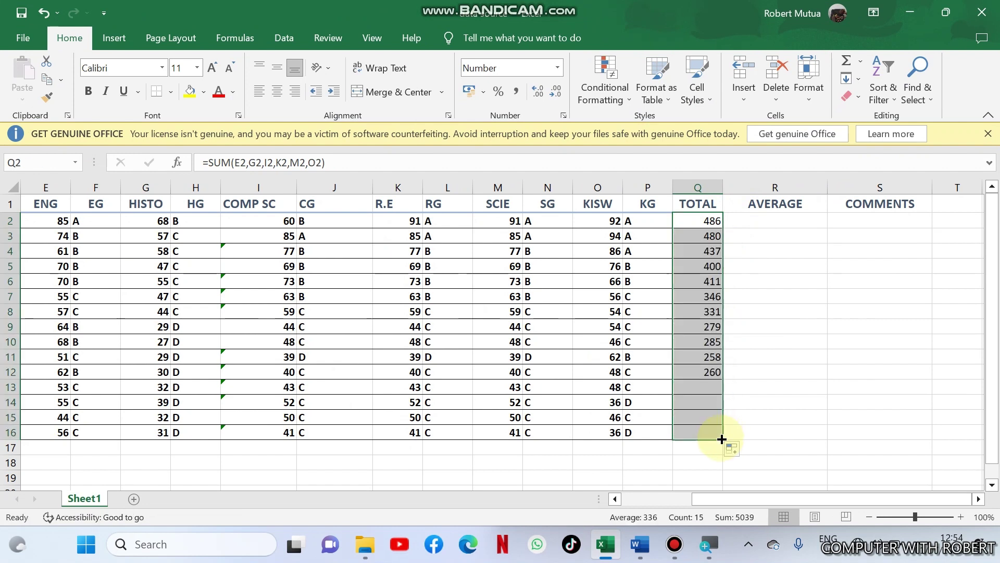
pyautogui.click(773, 221)
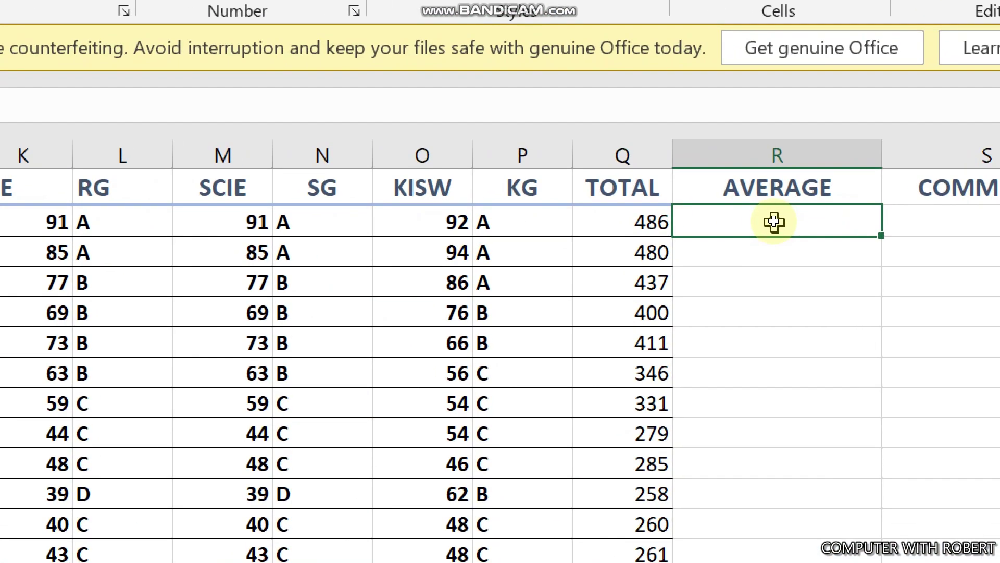
pyautogui.write('=')
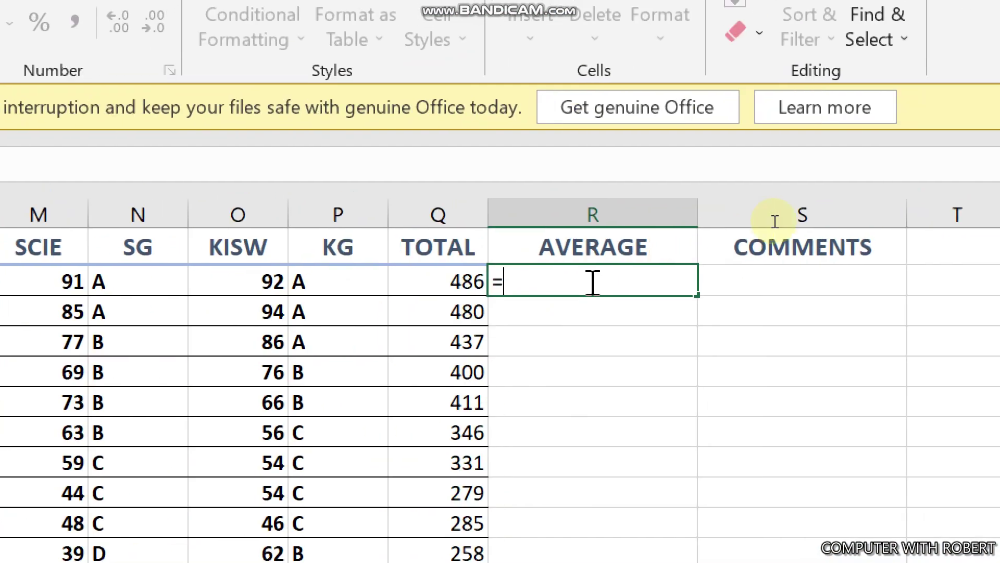
# - Begin the average formula in R2 and check the grade cells across row 2
pyautogui.click(439, 282)
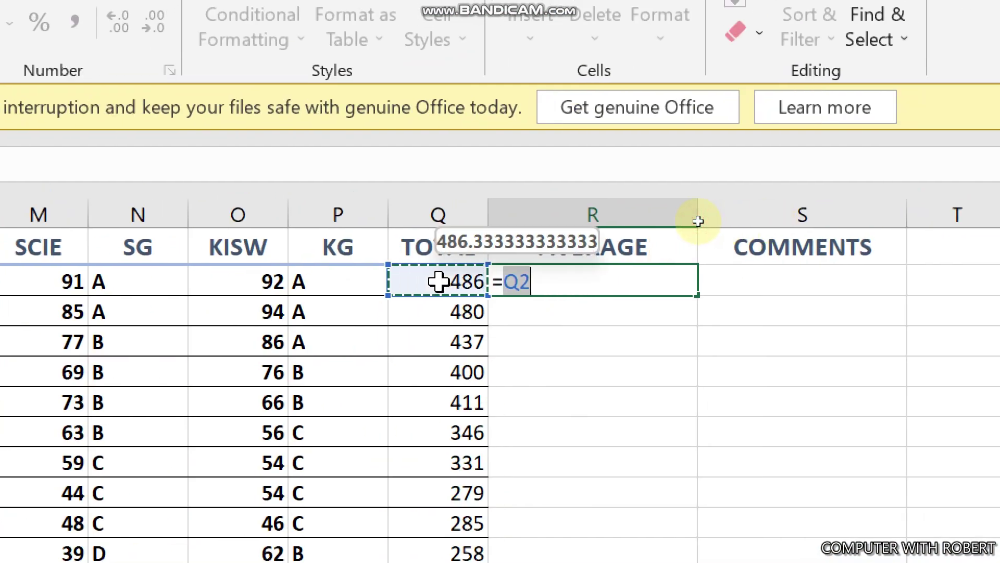
pyautogui.write('/')
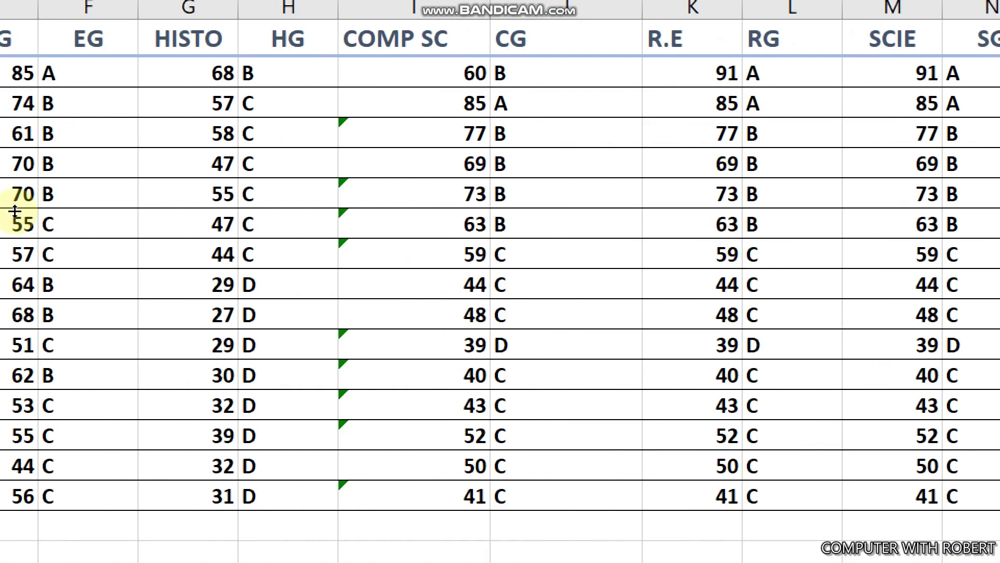
pyautogui.click(94, 78)
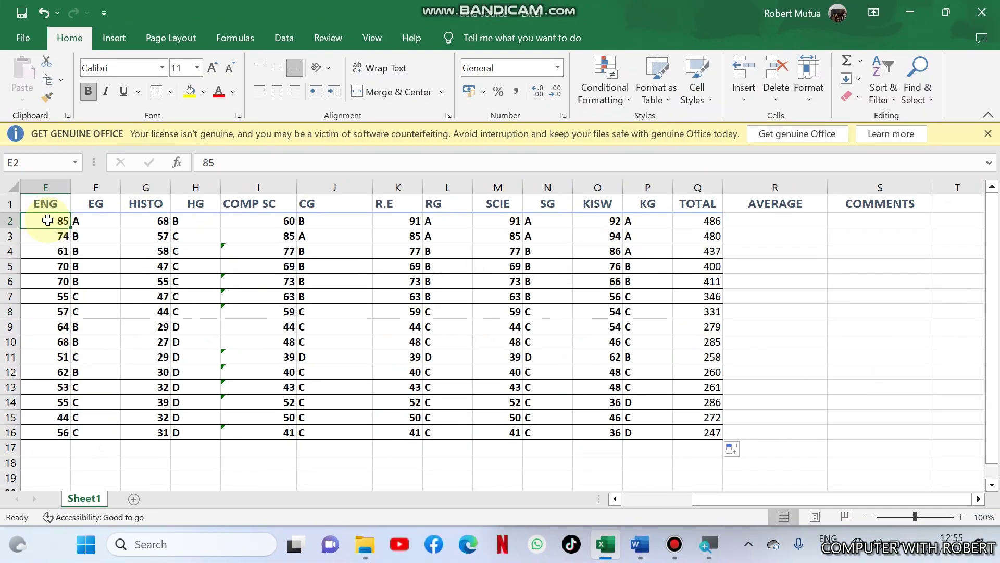
pyautogui.press('Left')
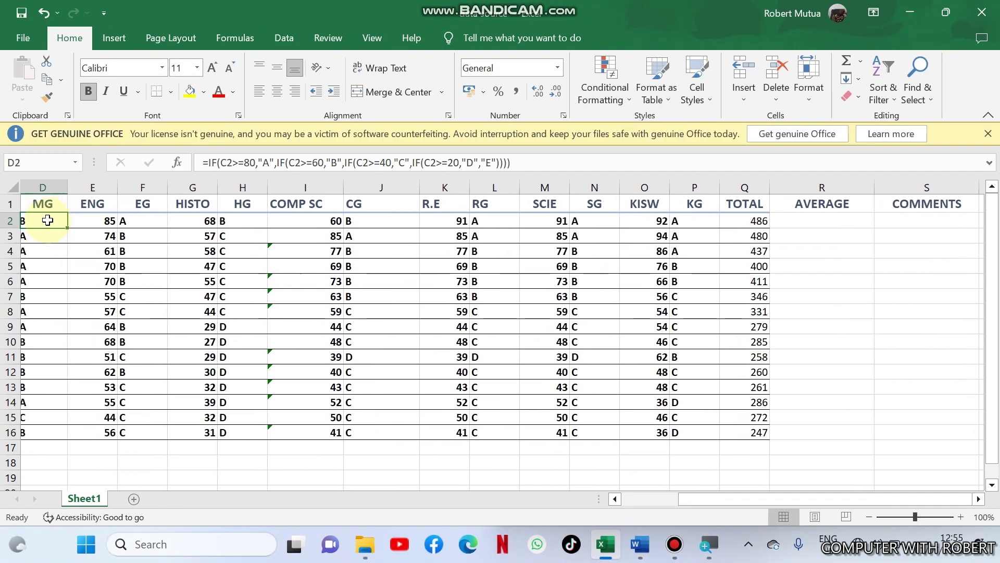
pyautogui.press('Left')
pyautogui.press('Left')
pyautogui.press('Right')
pyautogui.press('Right')
pyautogui.press('Right')
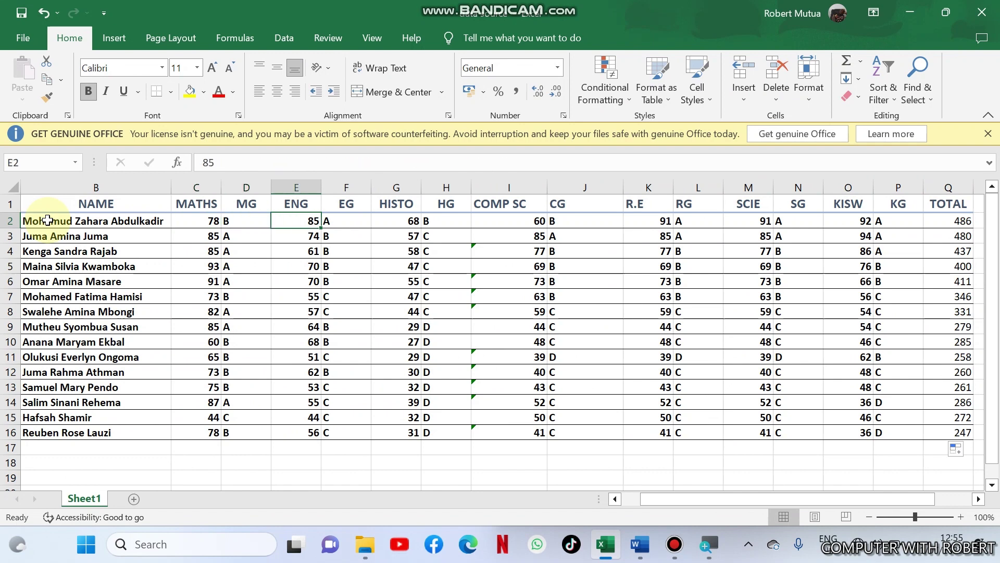
pyautogui.press('Right')
pyautogui.press('Right')
pyautogui.press('Right')
pyautogui.press('Right')
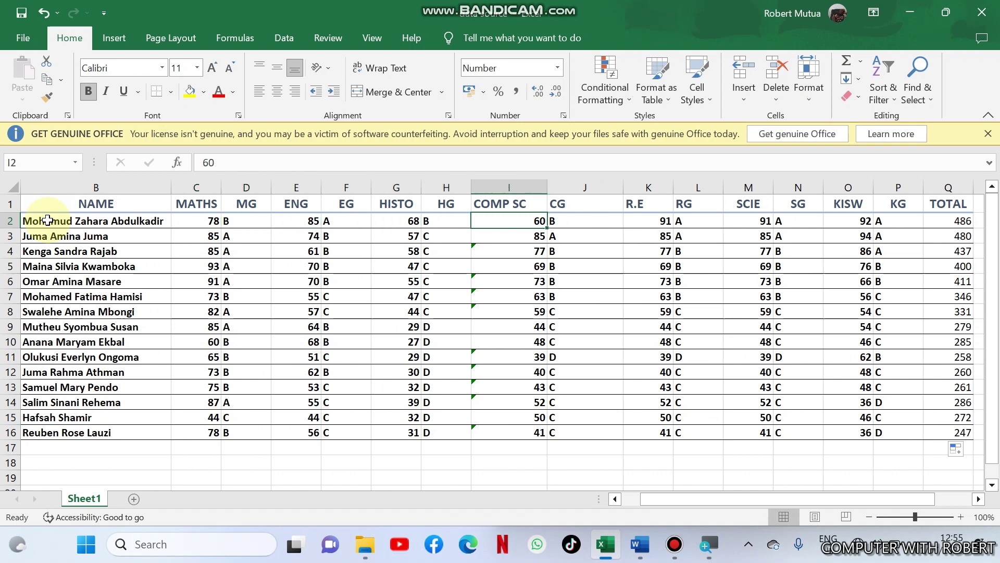
pyautogui.press('Right')
pyautogui.press('Right')
pyautogui.press('Right')
pyautogui.press('Right')
pyautogui.press('Right')
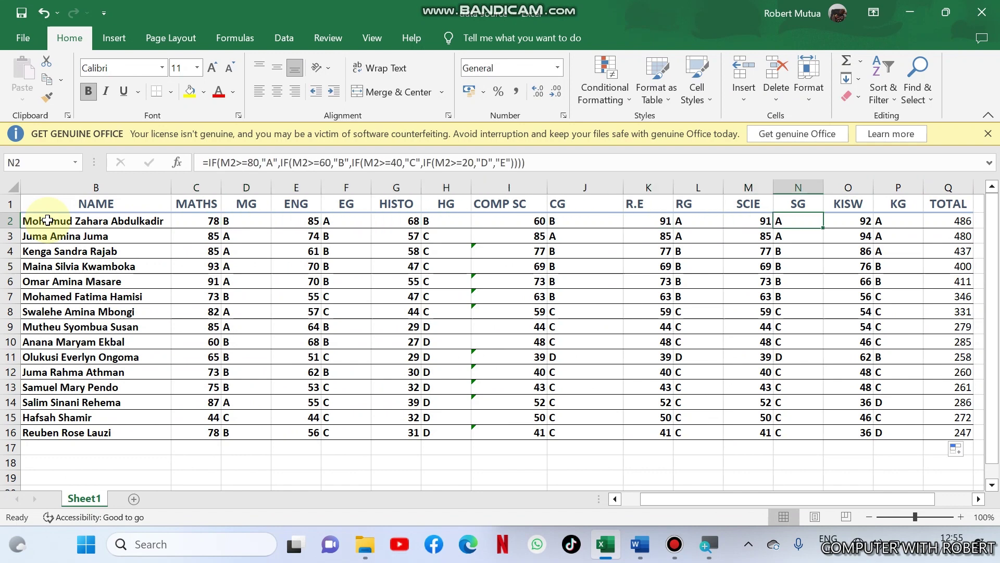
pyautogui.press('Right')
pyautogui.press('Right')
pyautogui.press('Right')
pyautogui.press('Right')
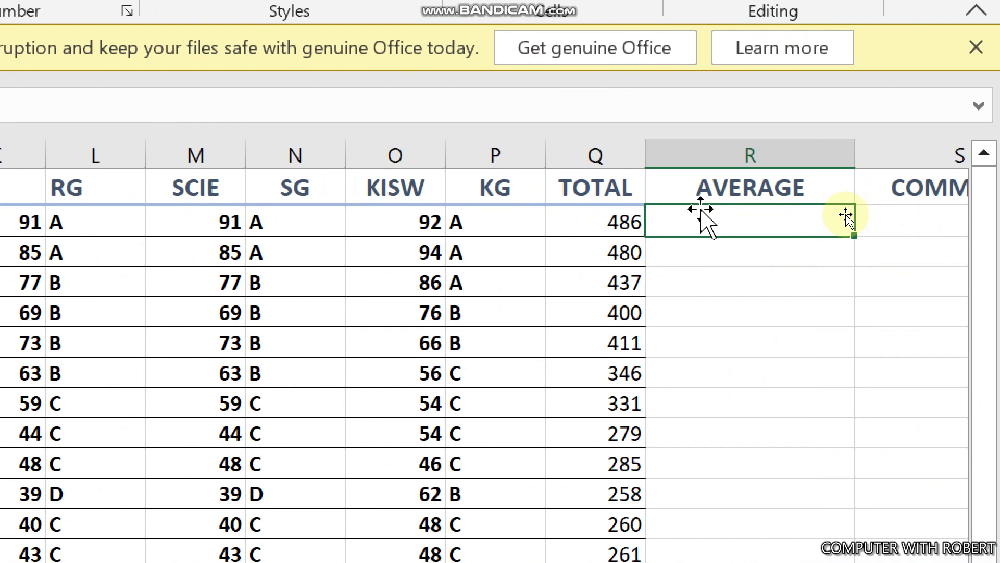
pyautogui.write('=')
# - Enter =Q2/7 in R2 and trim the averages to two decimals, e.g. 69.48
pyautogui.click(608, 279)
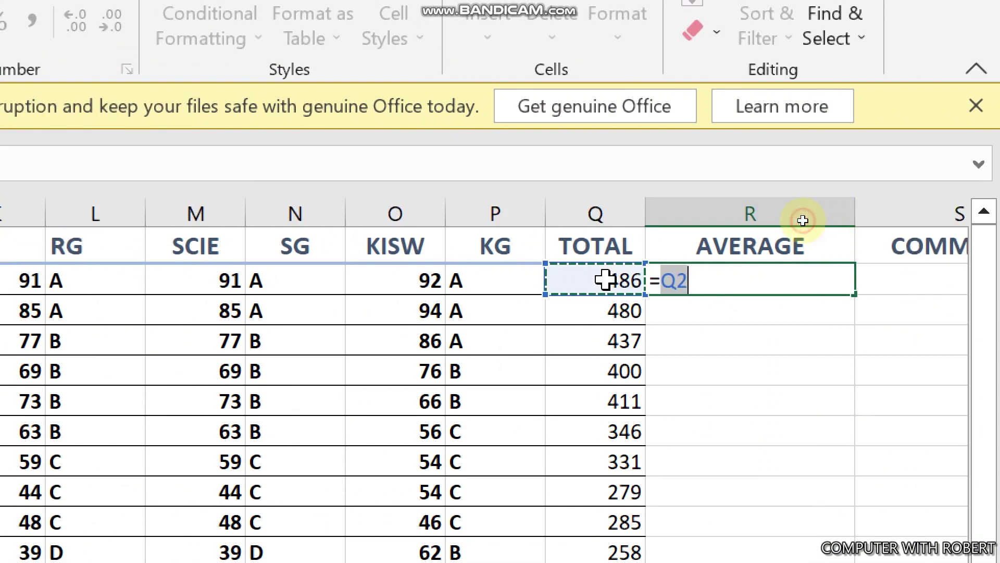
pyautogui.write('/7')
pyautogui.press('Return')
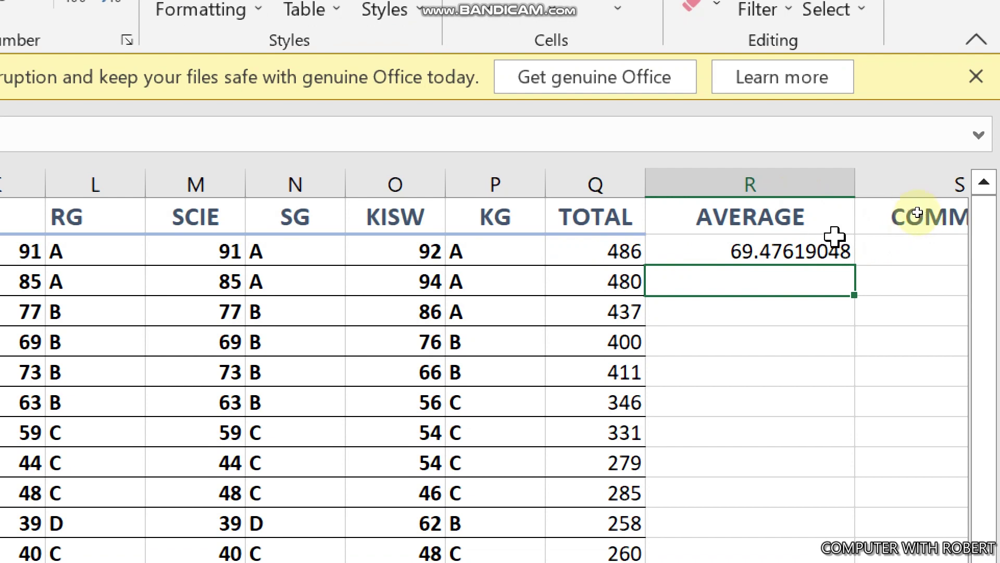
pyautogui.click(837, 251)
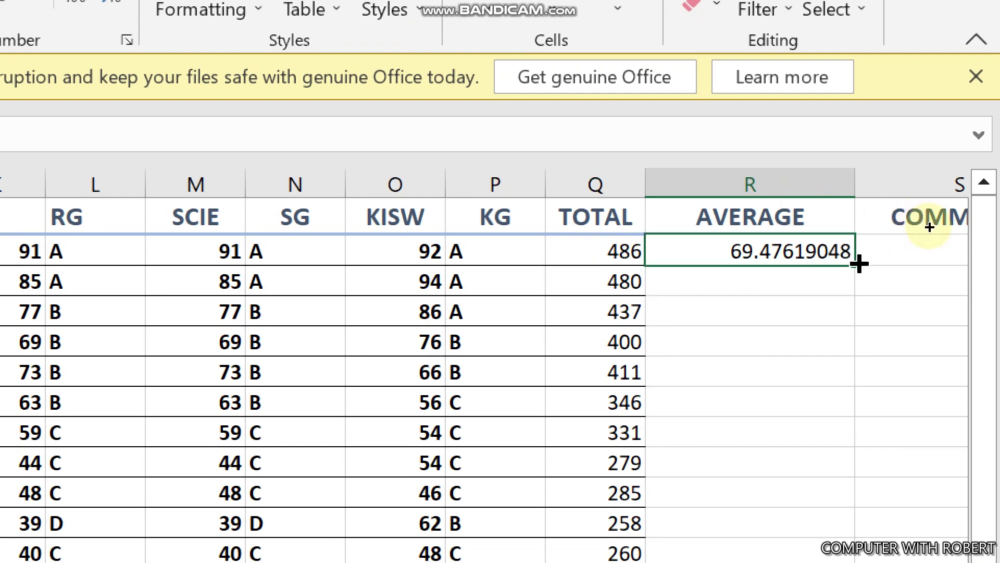
pyautogui.moveTo(859, 264); pyautogui.dragTo(867, 538)
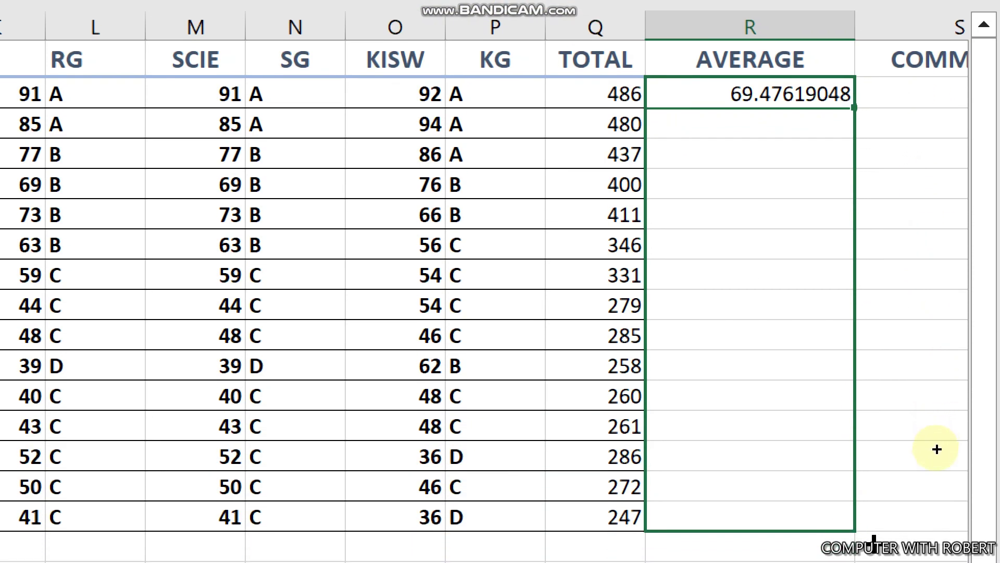
pyautogui.moveTo(868, 538)
pyautogui.mouseDown()
pyautogui.moveTo(844, 401)
pyautogui.moveTo(856, 512)
pyautogui.mouseUp()
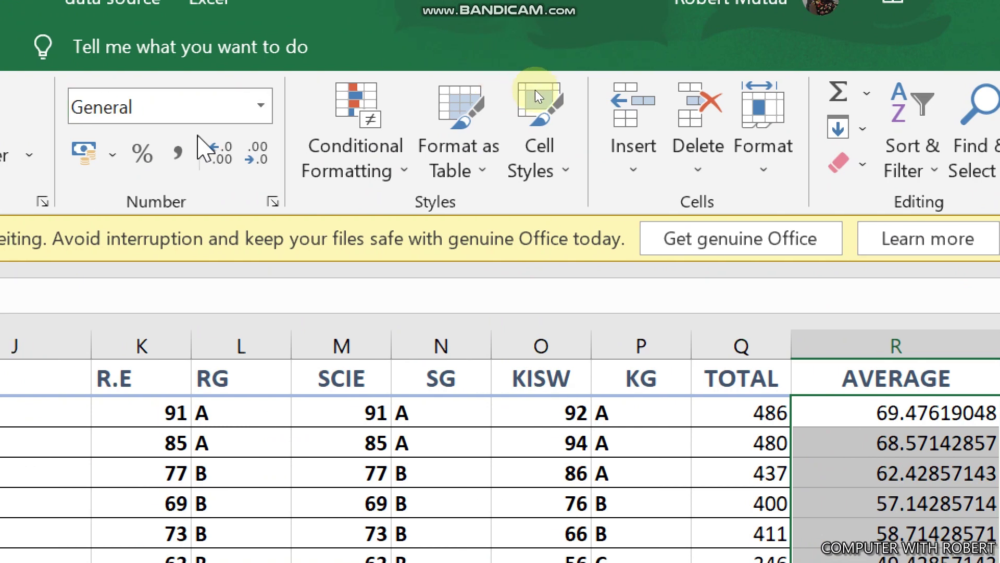
pyautogui.click(248, 163)
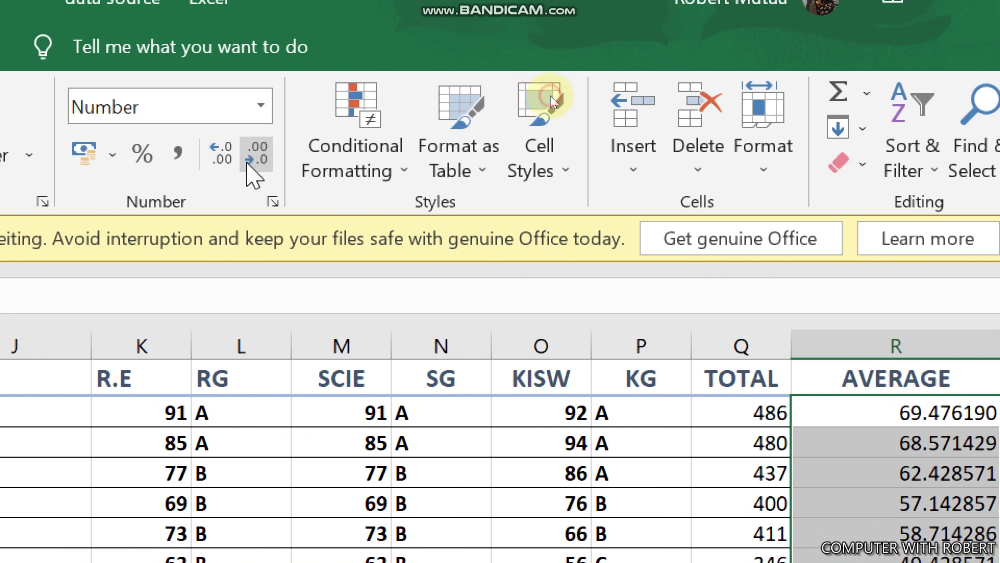
pyautogui.click(247, 163)
pyautogui.click(247, 164)
pyautogui.click(248, 163)
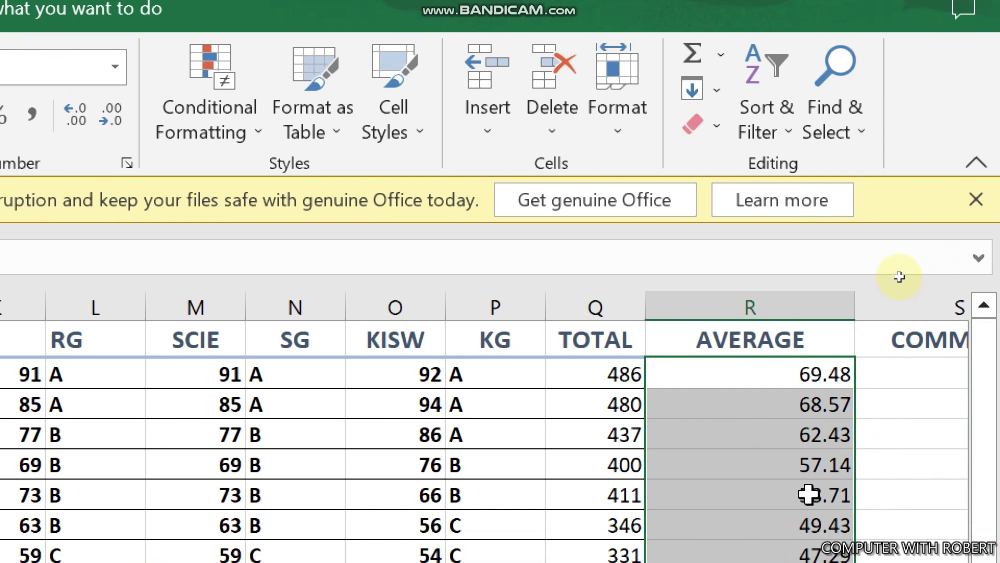
pyautogui.click(767, 454)
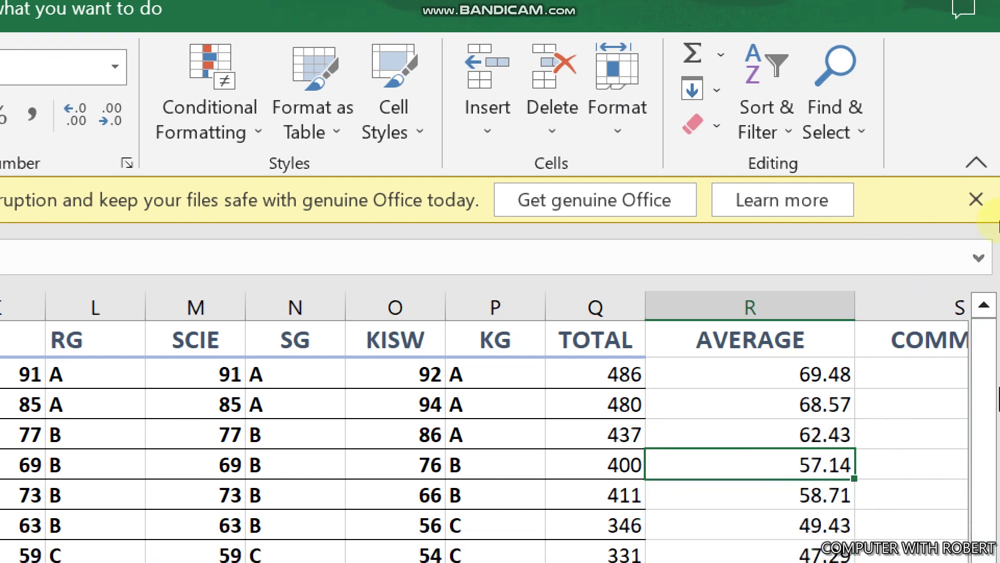
pyautogui.click(879, 356)
# - In S2, enter an IF formula: CONGRATULATIONS above 80, AIM HIGHER from 60, else WORK HARD
pyautogui.click(886, 277)
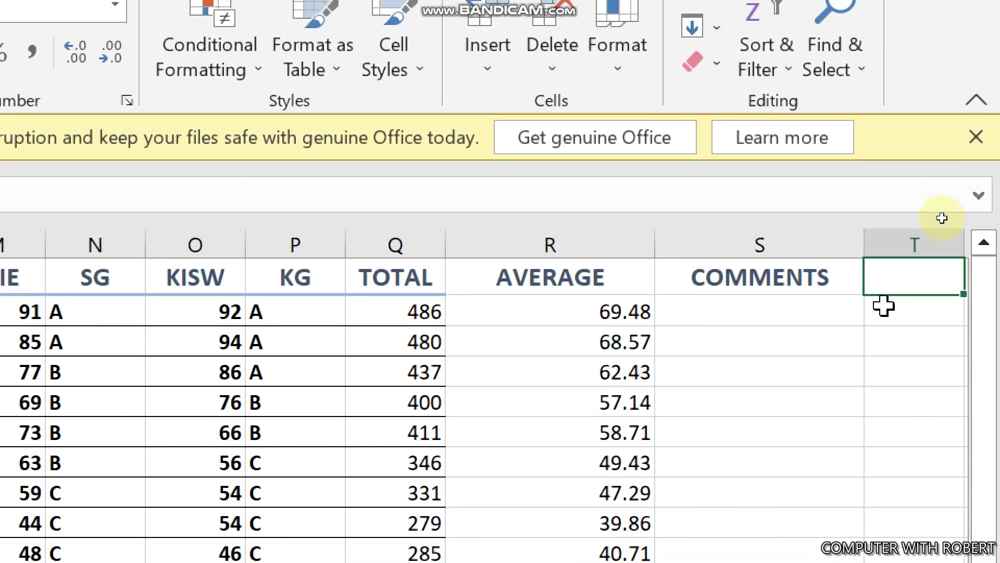
pyautogui.press('Left')
pyautogui.press('Down')
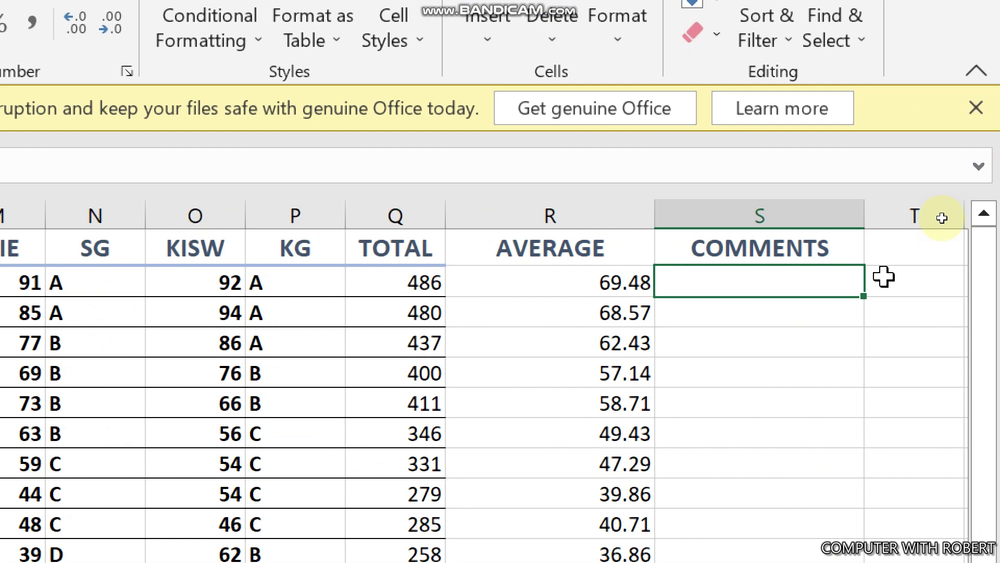
pyautogui.write('=')
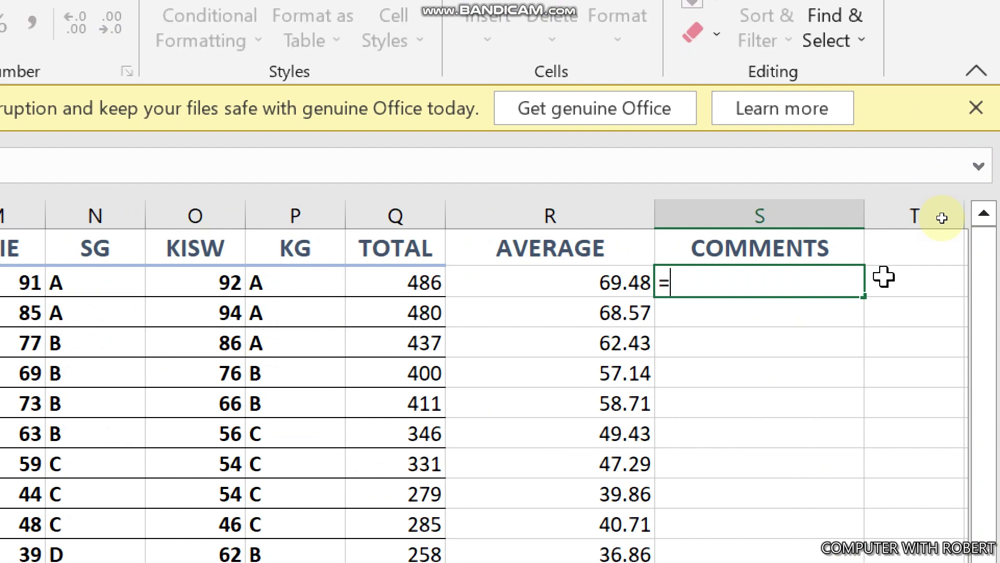
pyautogui.write('IF')
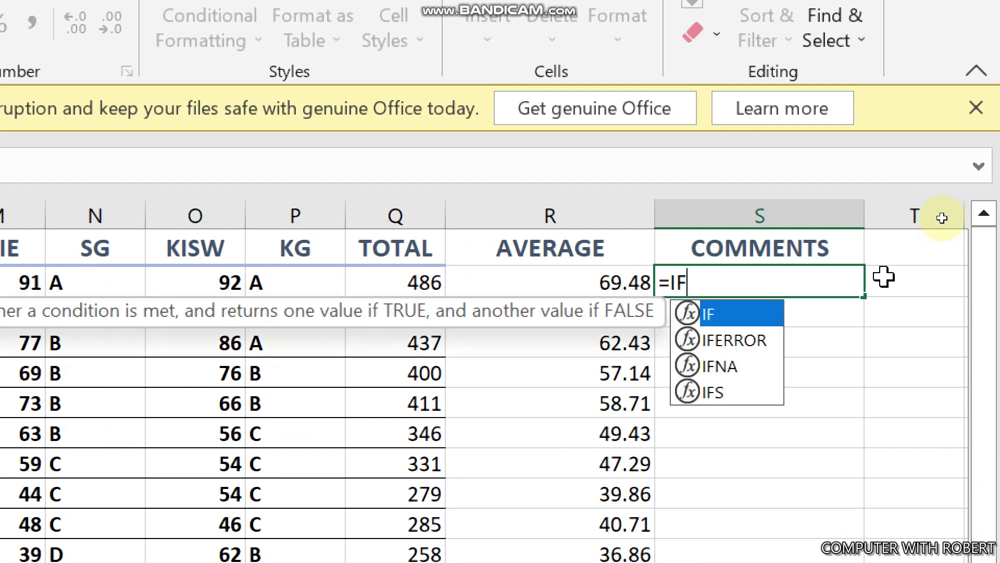
pyautogui.write('(')
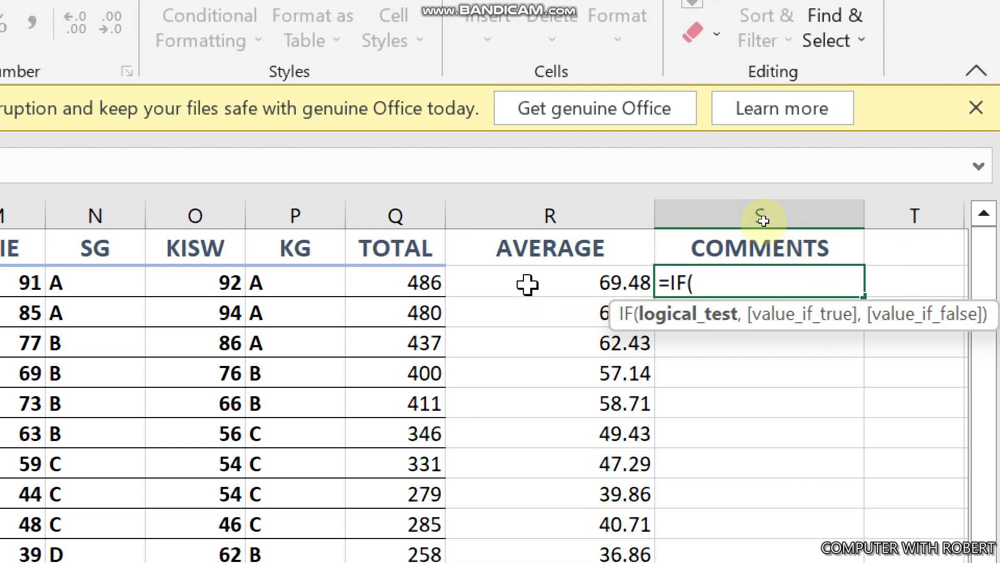
pyautogui.click(528, 284)
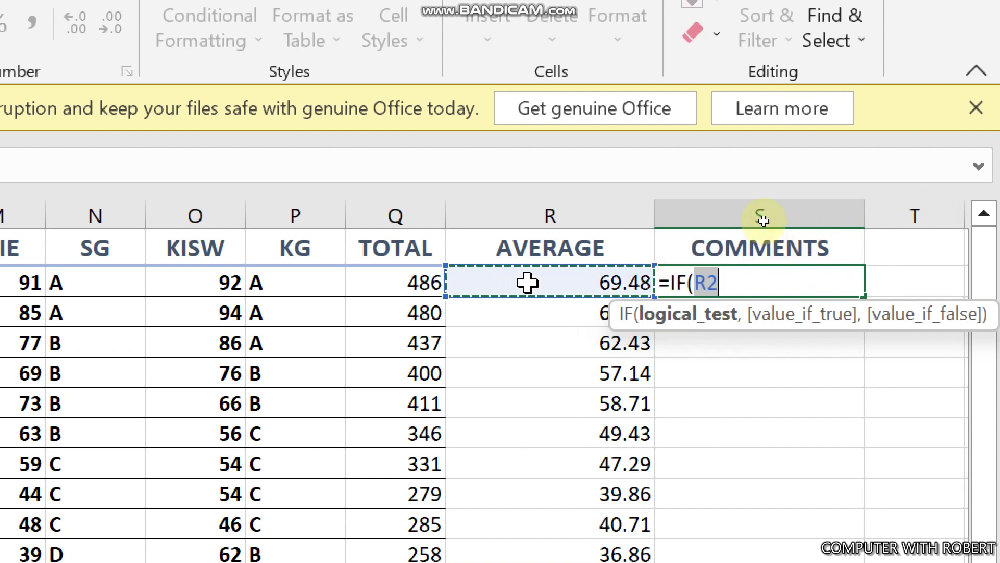
pyautogui.write('>')
pyautogui.write('80,')
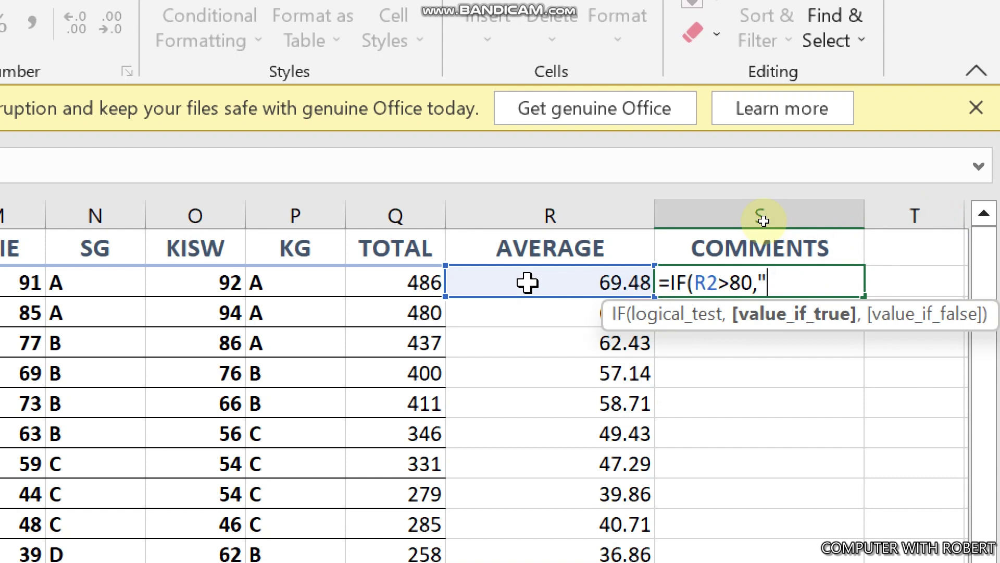
pyautogui.write('ATULATIONS,')
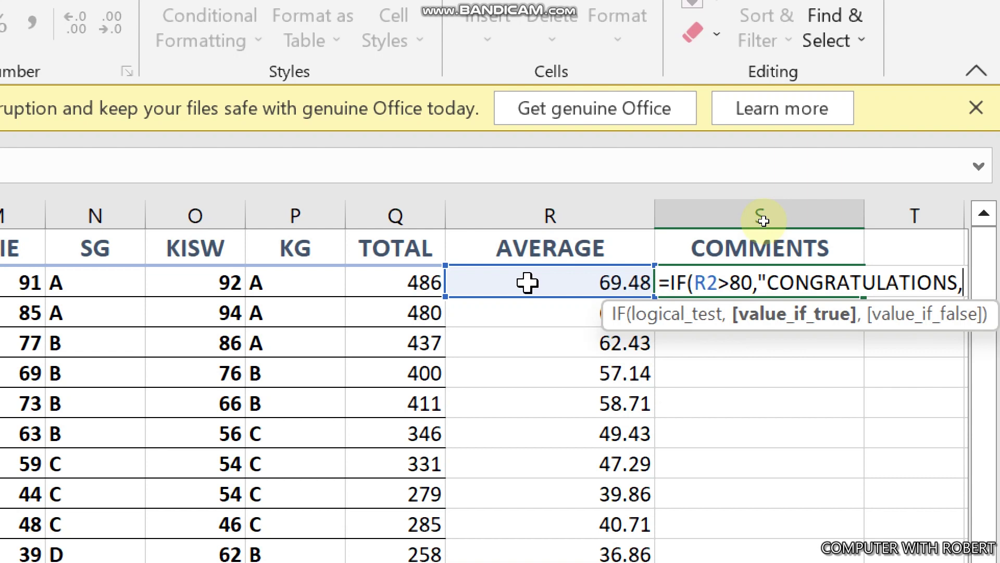
pyautogui.write('"')
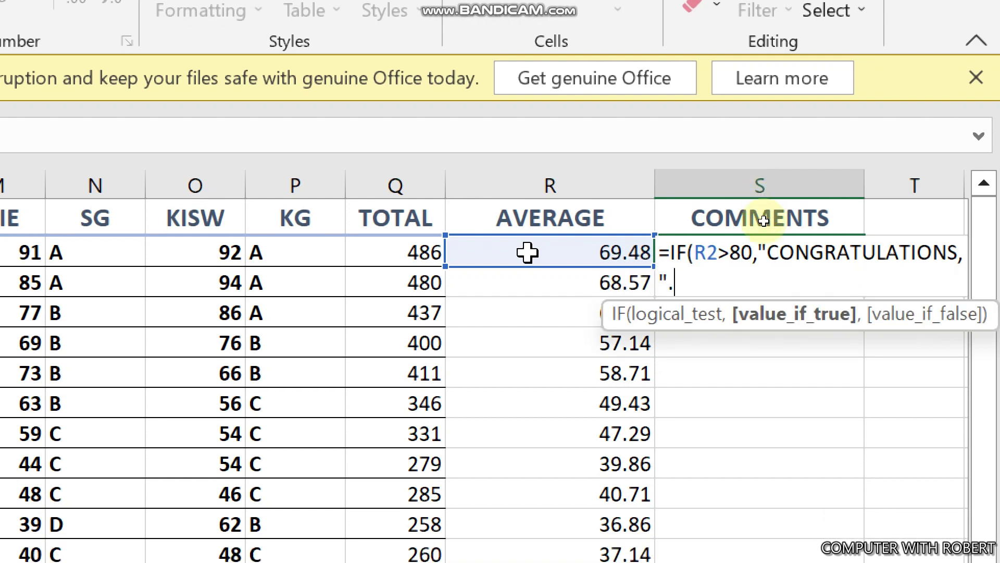
pyautogui.write(',IF')
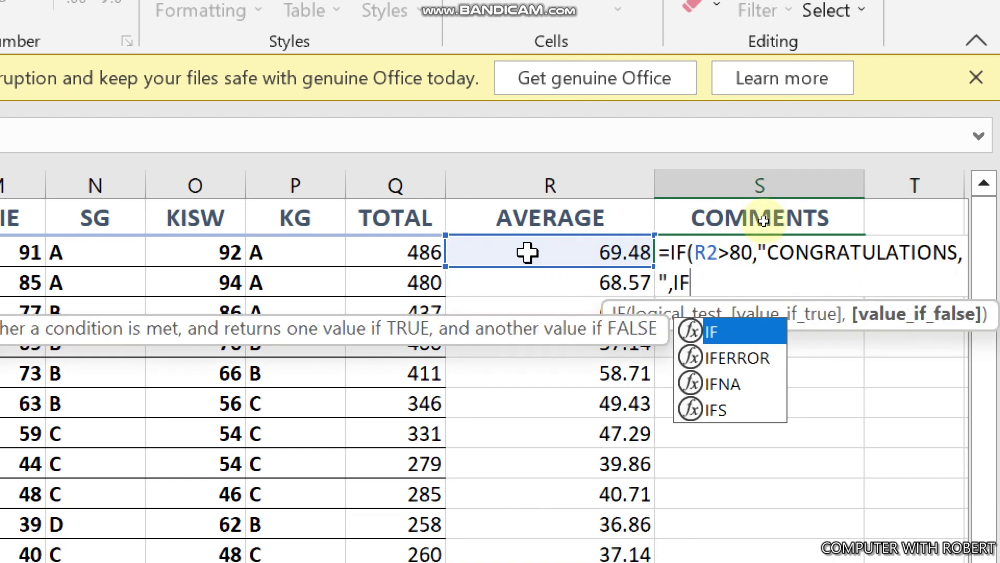
pyautogui.write('(')
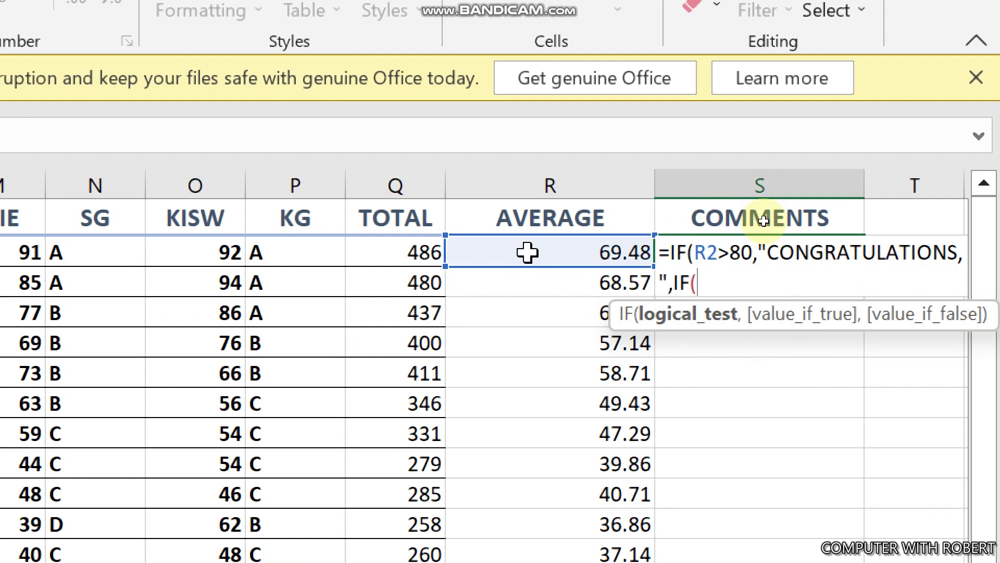
pyautogui.click(528, 252)
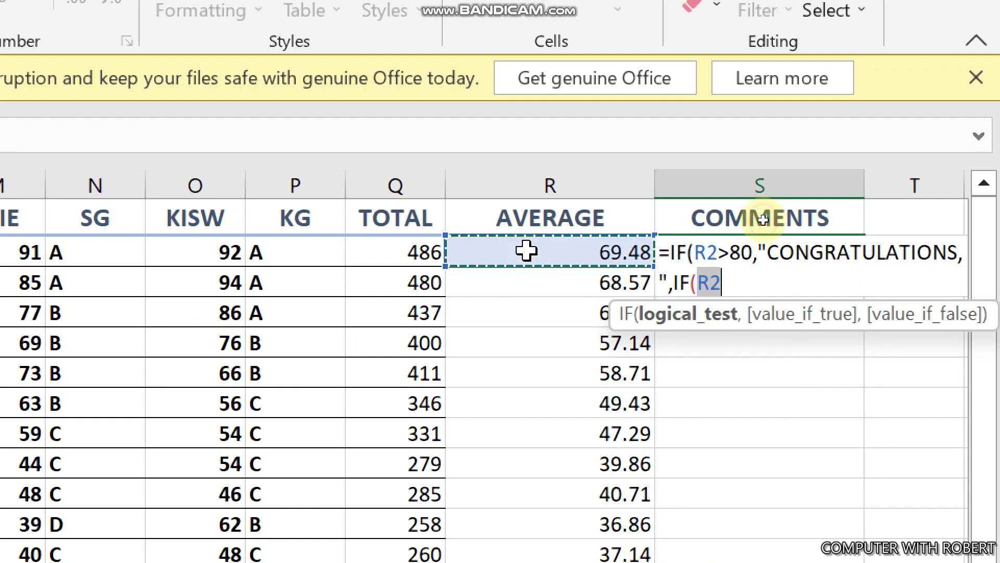
pyautogui.write('>80')
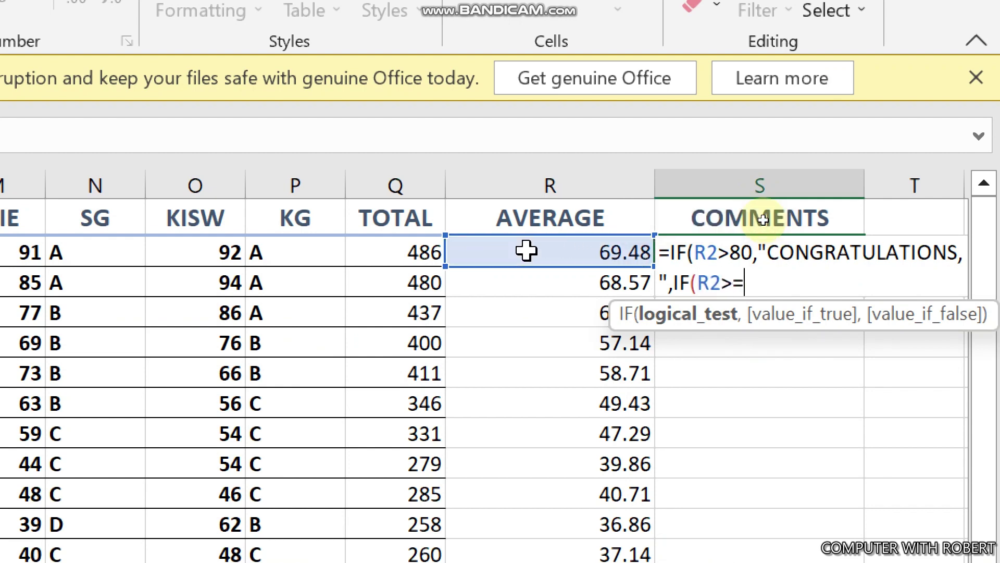
pyautogui.write(',"AIM HIGHER')
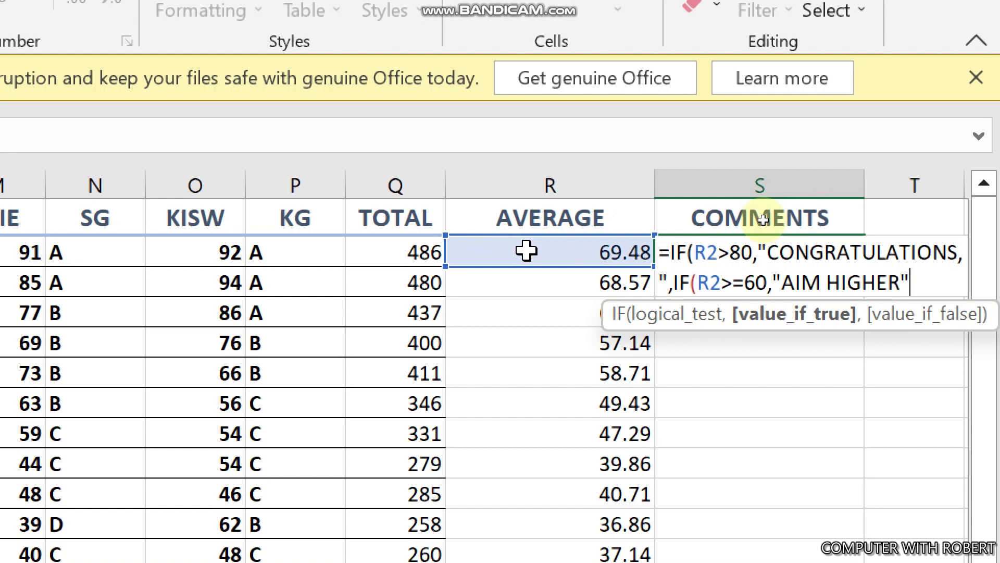
pyautogui.write(',"')
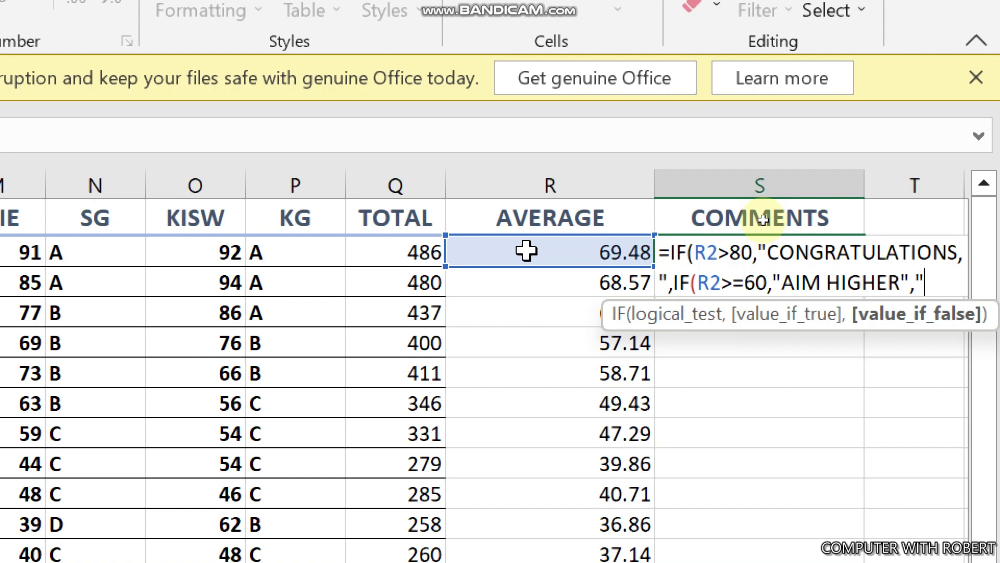
pyautogui.write('WORK HARD"')
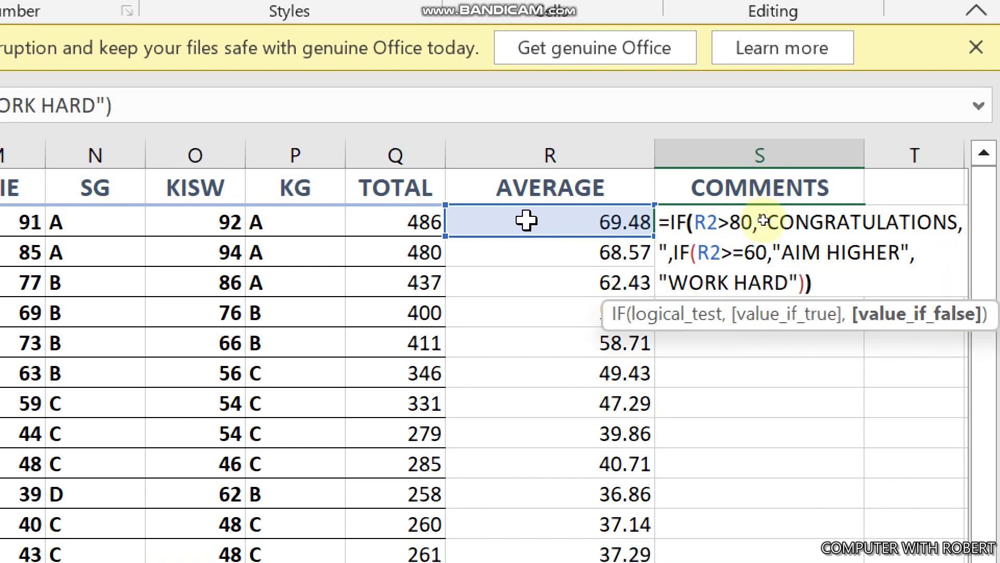
pyautogui.press('Return')
pyautogui.click(731, 252)
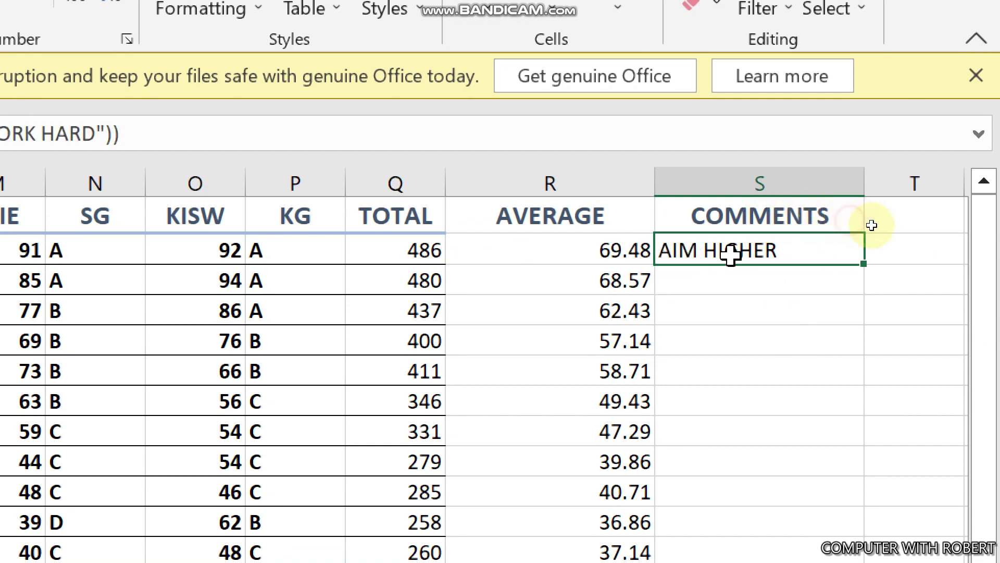
# - Fill the comment formula down to S16 and check the WORK HARD and AIM HIGHER results
pyautogui.moveTo(863, 269)
pyautogui.mouseDown()
pyautogui.moveTo(870, 540)
pyautogui.moveTo(862, 530)
pyautogui.mouseUp()
pyautogui.click(708, 187)
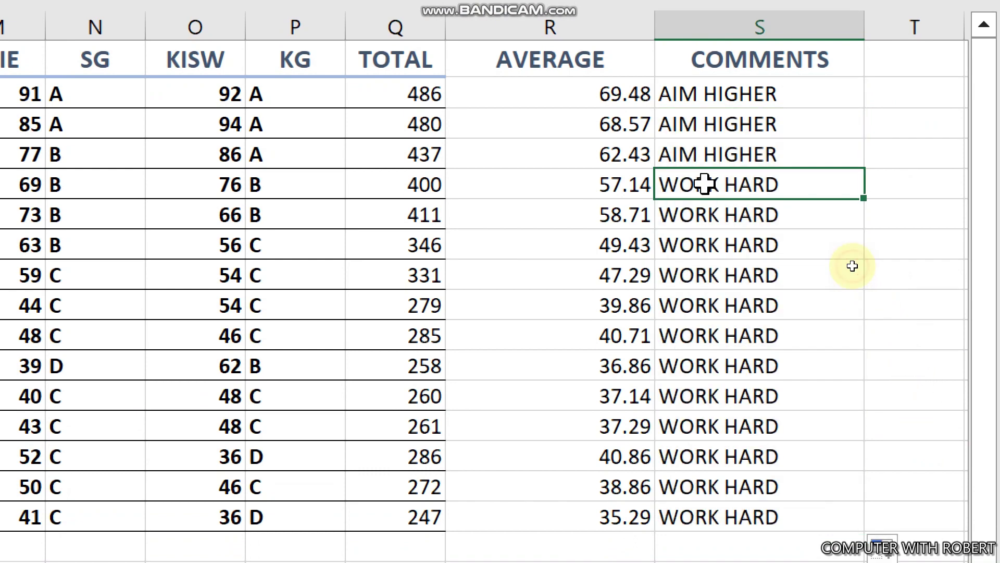
pyautogui.click(720, 124)
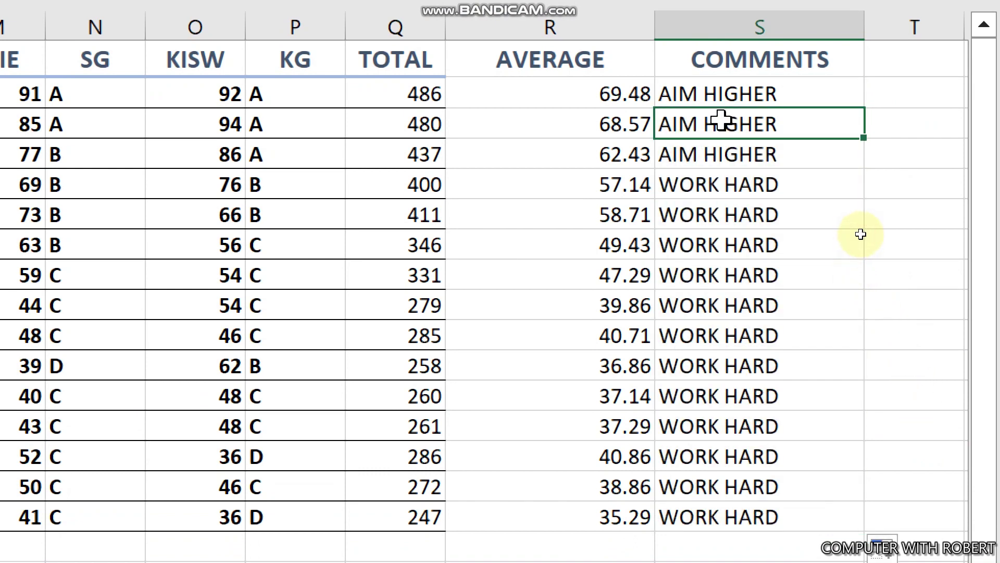
pyautogui.click(707, 301)
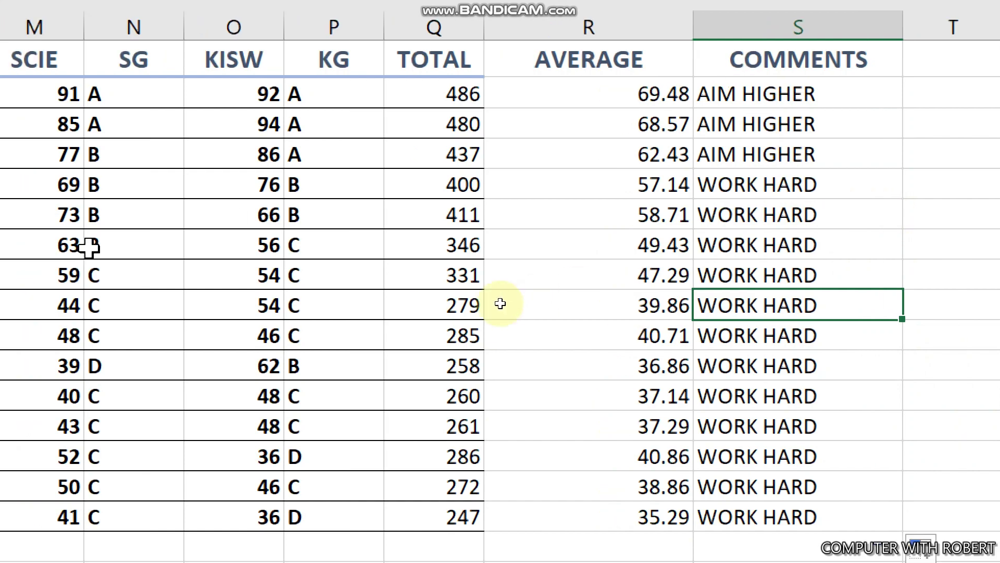
pyautogui.hscroll(-3, 500, 304)
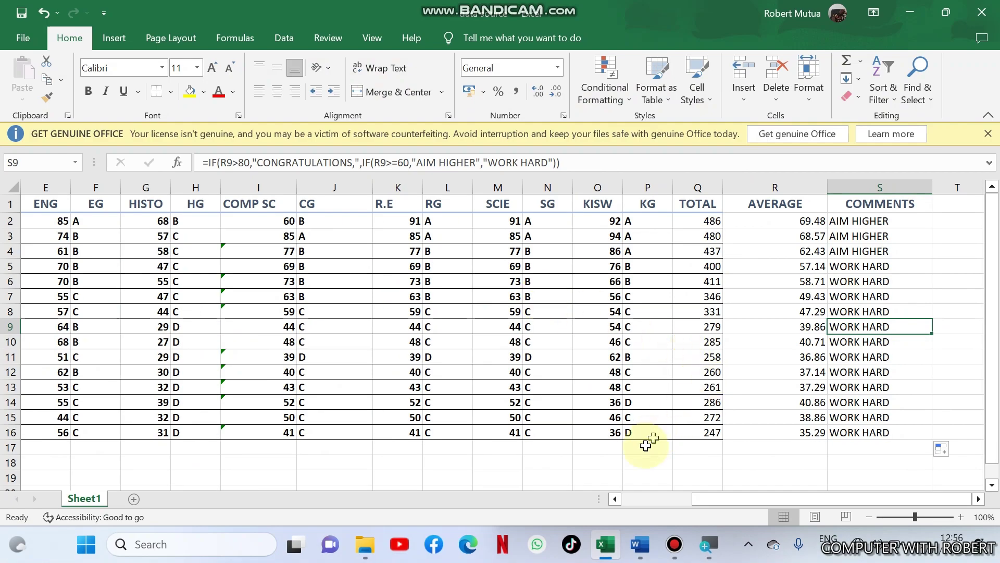
# - Close the Excel marks workbook, saving its changes
pyautogui.click(640, 544)
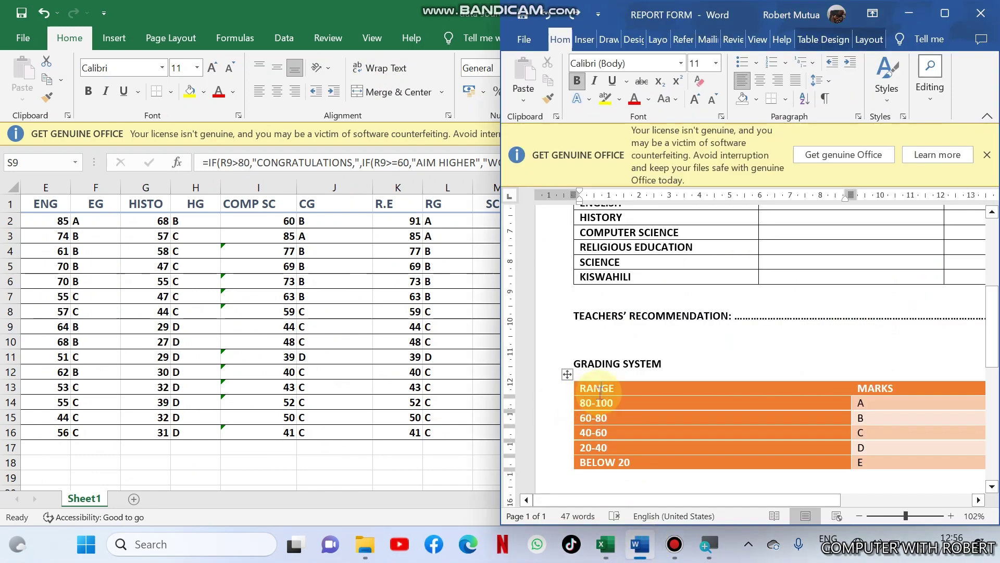
pyautogui.click(331, 9)
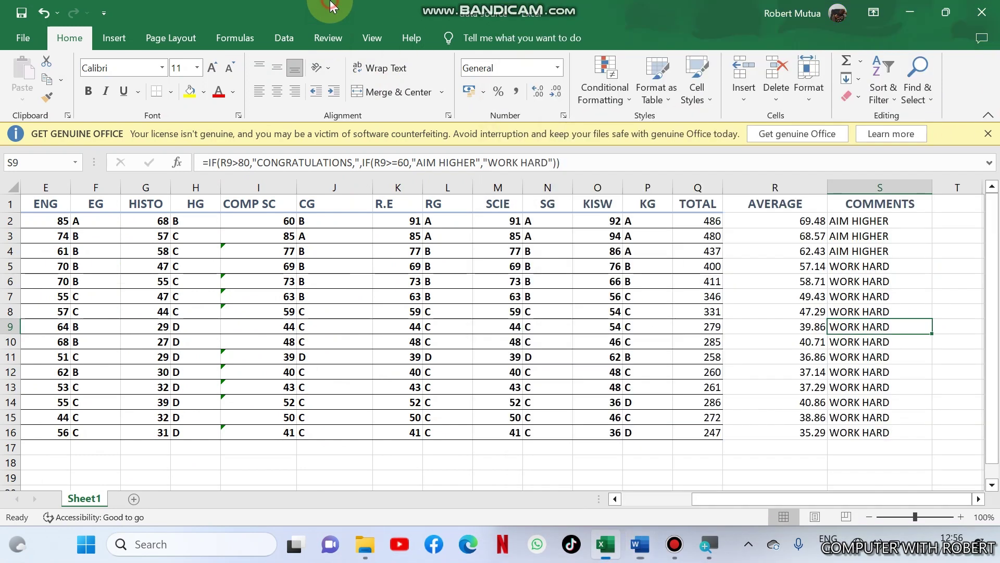
pyautogui.click(982, 12)
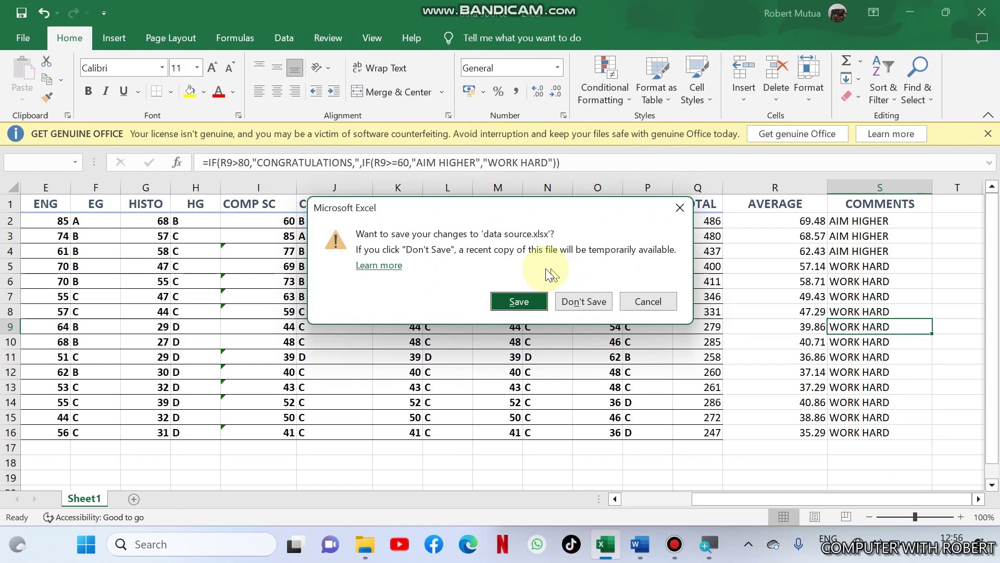
pyautogui.click(518, 301)
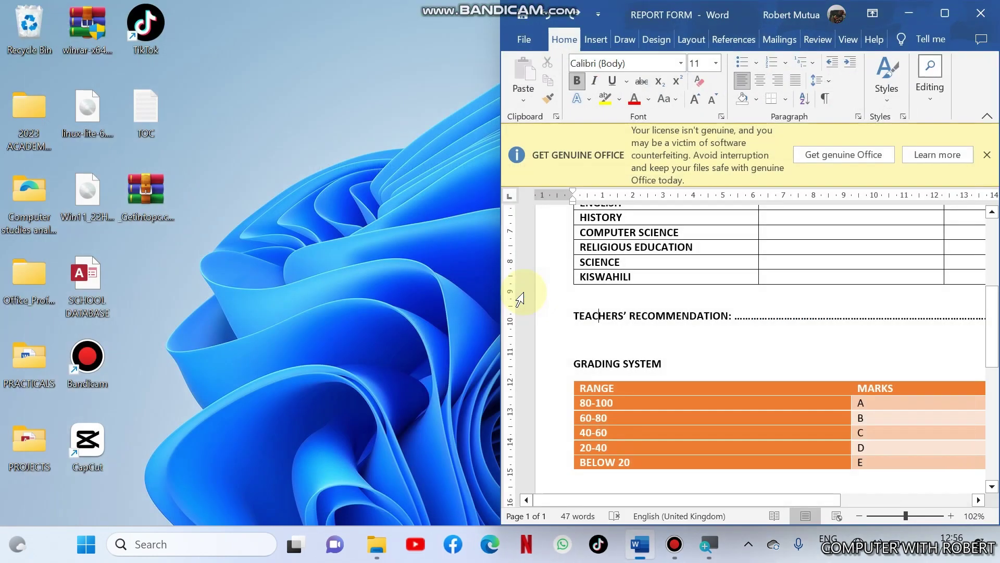
# - Maximise the Word report form and put the cursor on the STUDENT NAME line
pyautogui.click(947, 13)
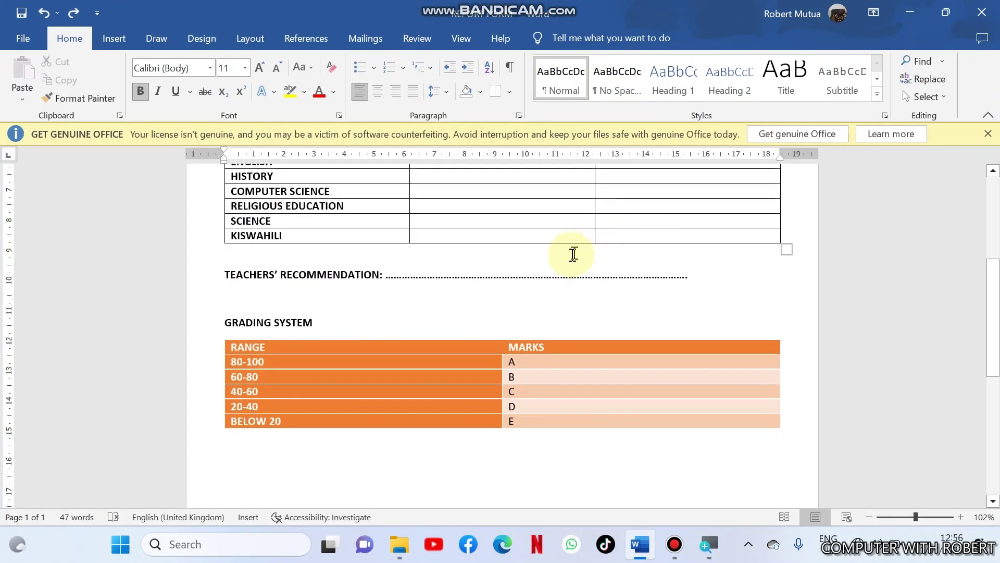
pyautogui.press('Up')
pyautogui.press('Up')
pyautogui.press('Up')
pyautogui.press('Up')
pyautogui.press('Up')
pyautogui.press('Up')
pyautogui.press('Up')
pyautogui.press('Up')
pyautogui.press('Up')
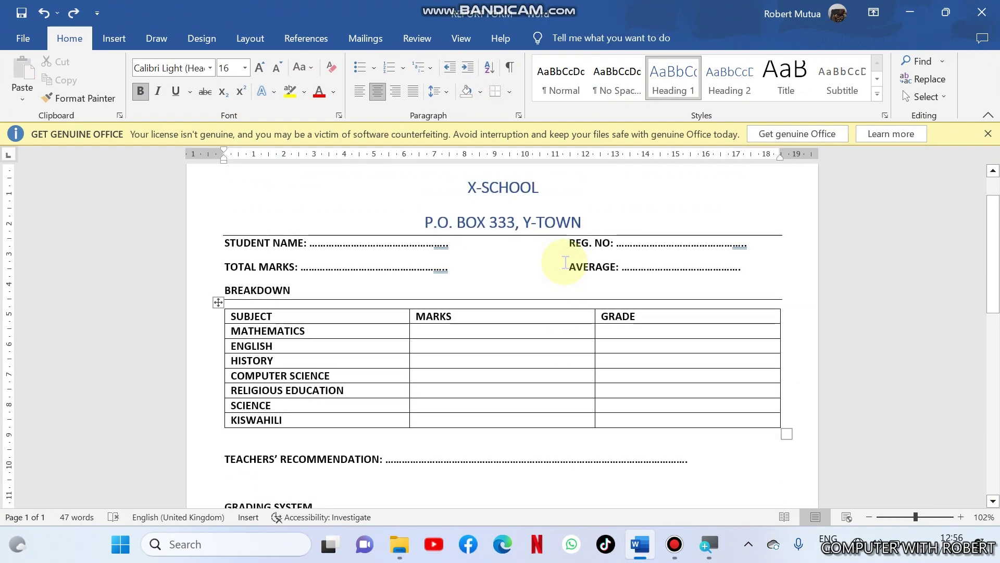
pyautogui.doubleClick(337, 245)
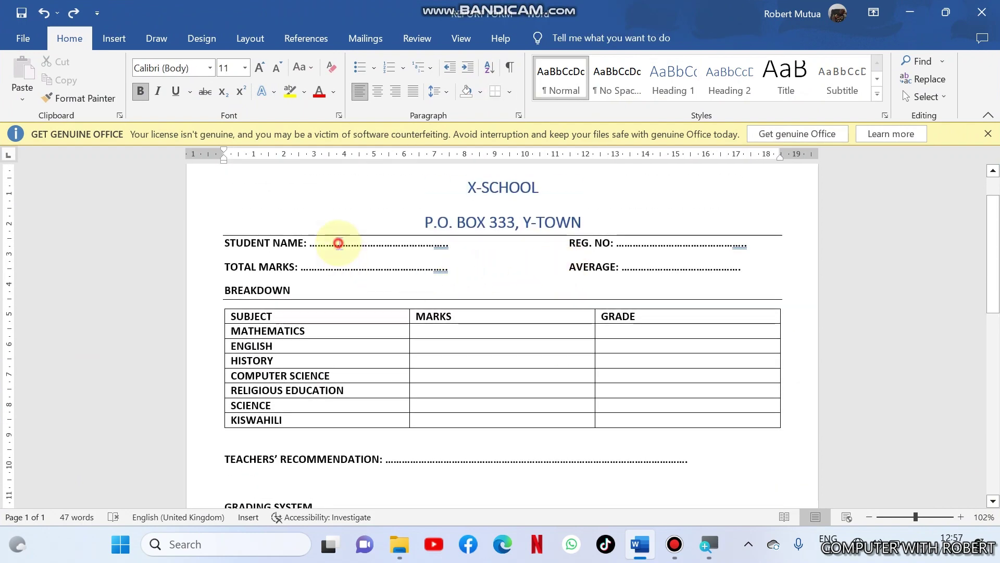
pyautogui.click(335, 261)
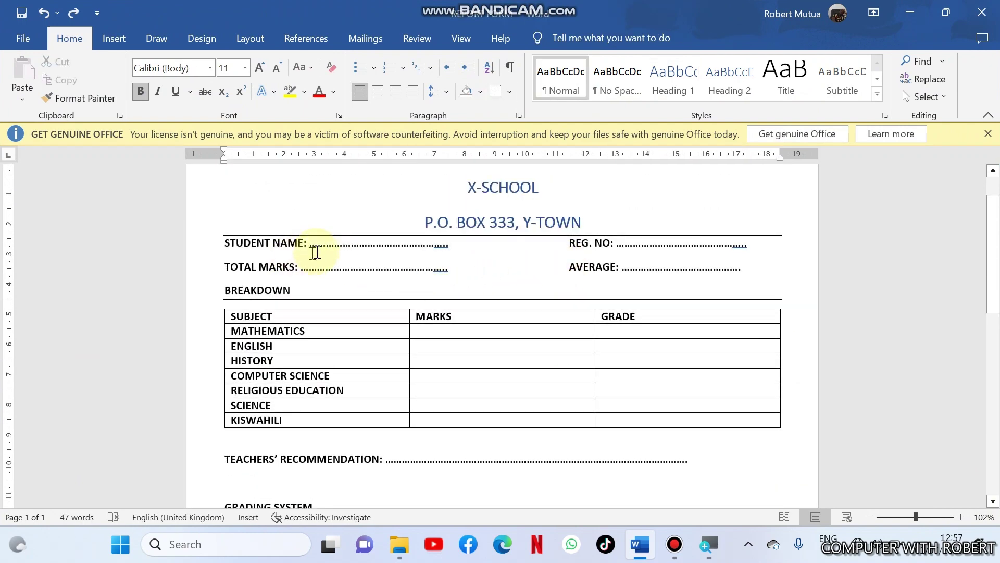
pyautogui.click(317, 248)
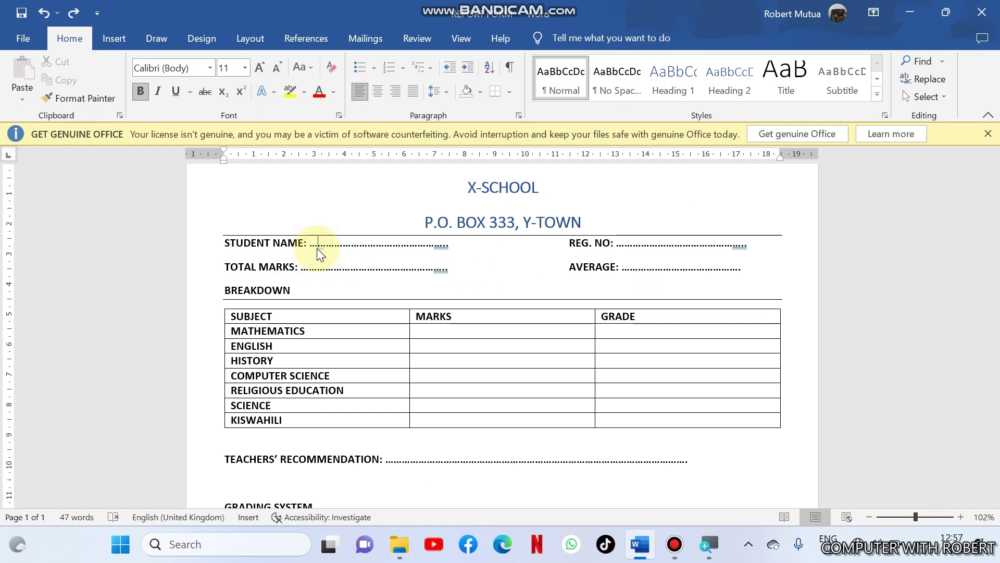
# - Run the Step-by-Step Mail Merge Wizard with Letters and the current document, browsing for an existing recipient list
pyautogui.click(367, 41)
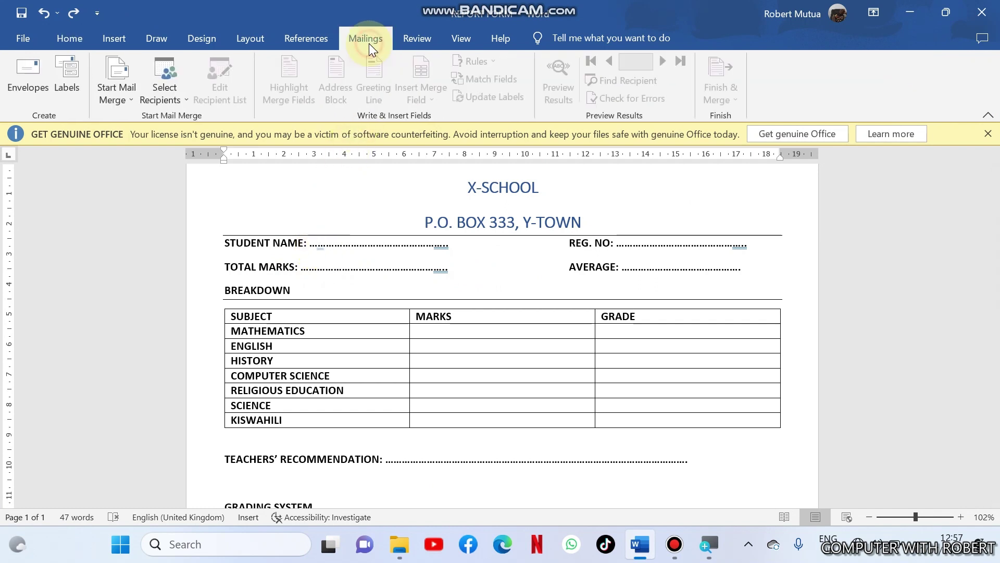
pyautogui.click(132, 79)
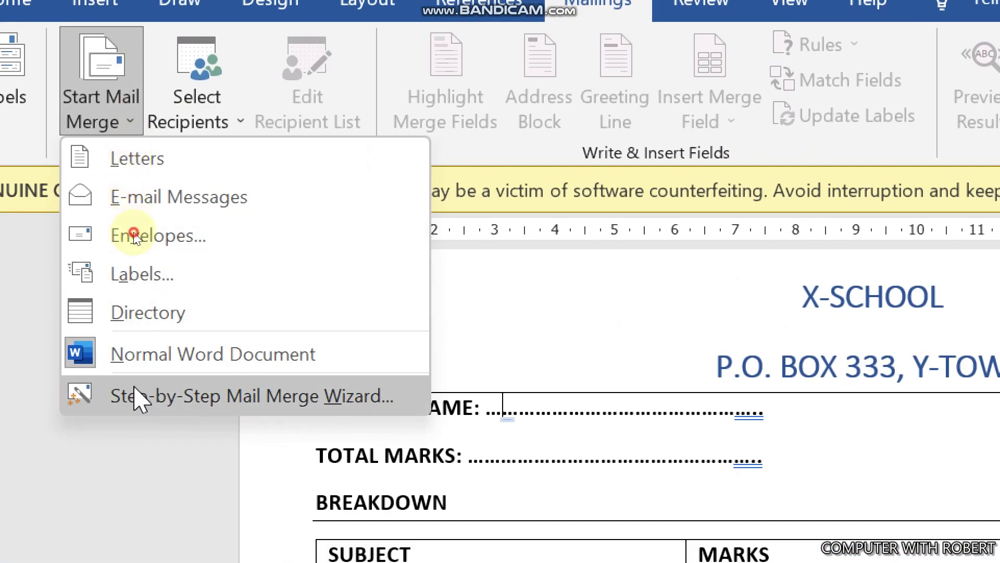
pyautogui.click(139, 399)
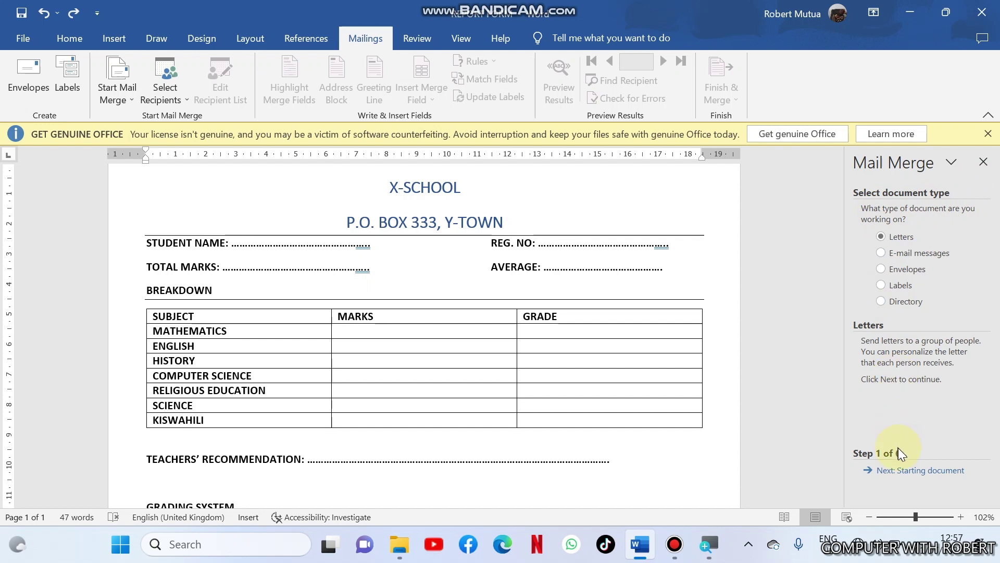
pyautogui.click(907, 472)
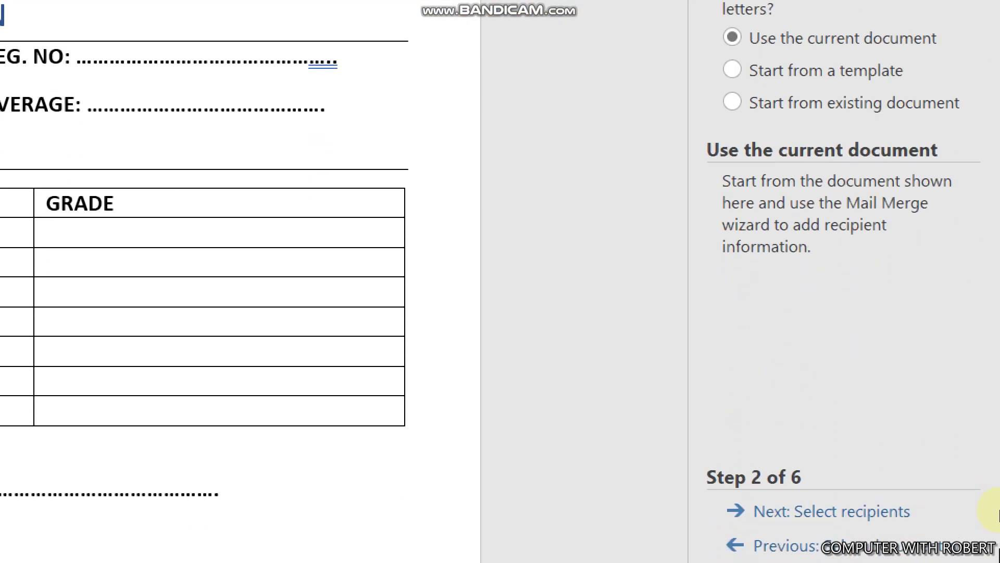
pyautogui.click(813, 451)
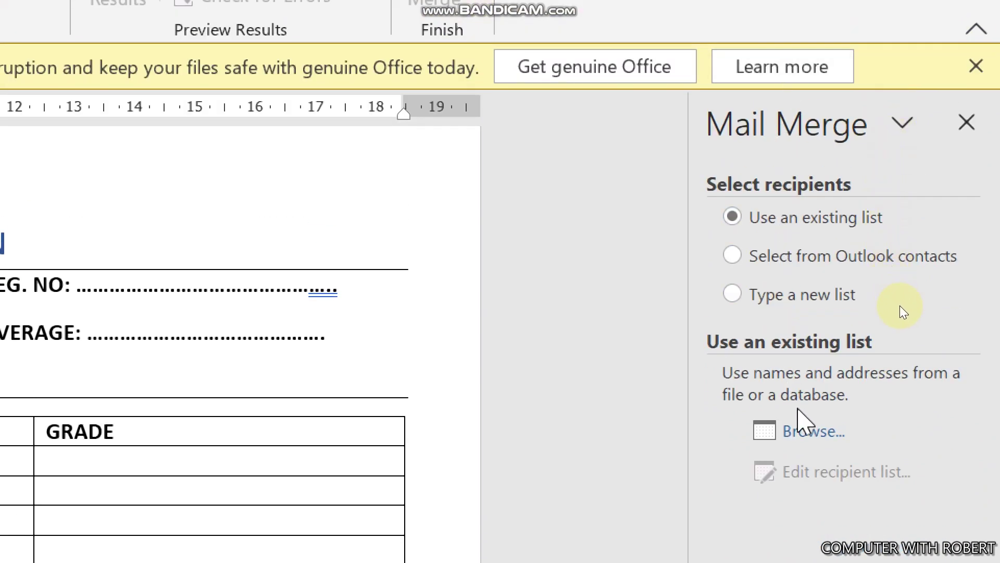
pyautogui.click(805, 431)
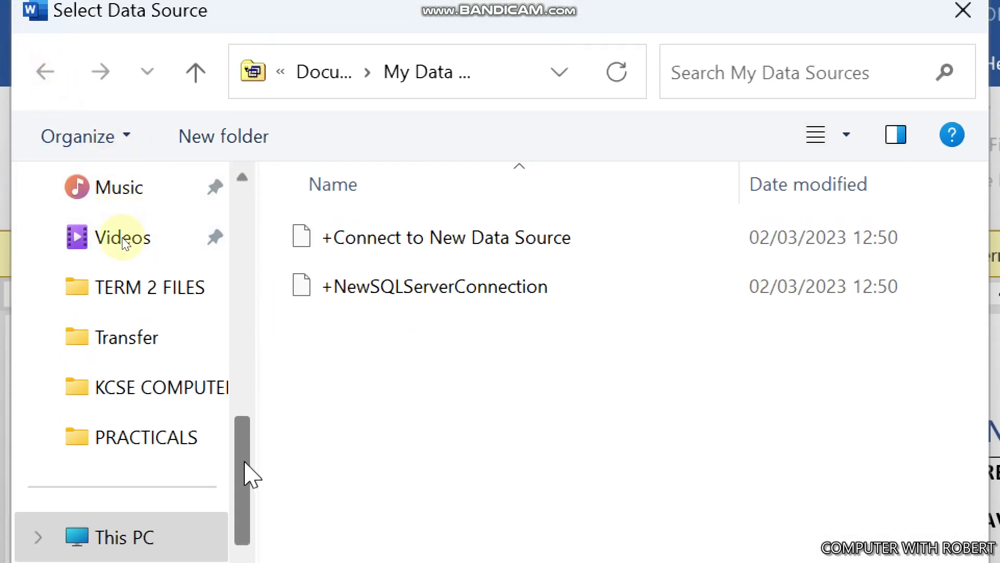
pyautogui.scroll(1, 123, 245)
pyautogui.scroll(-3, 118, 246)
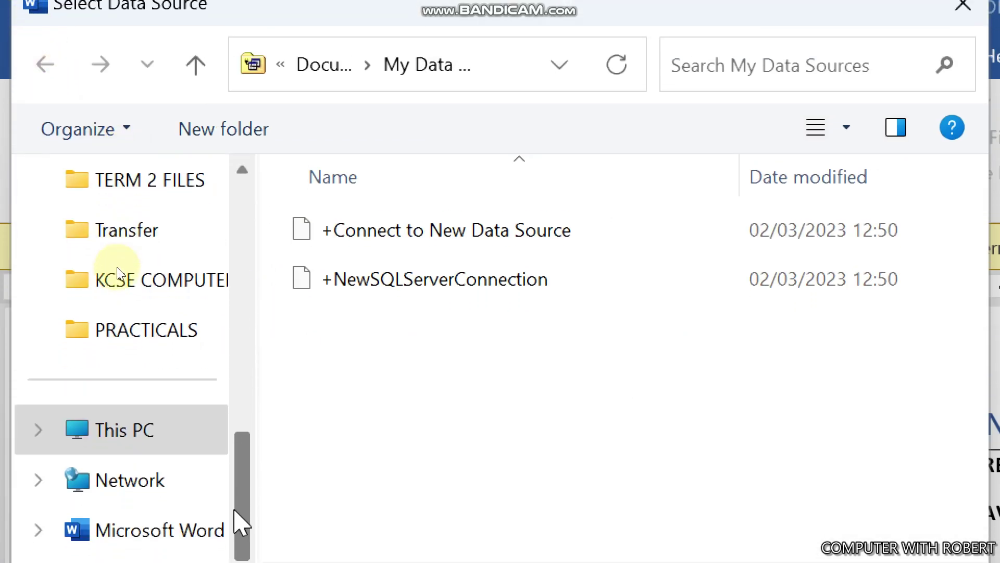
pyautogui.scroll(3, 110, 219)
pyautogui.scroll(2, 107, 179)
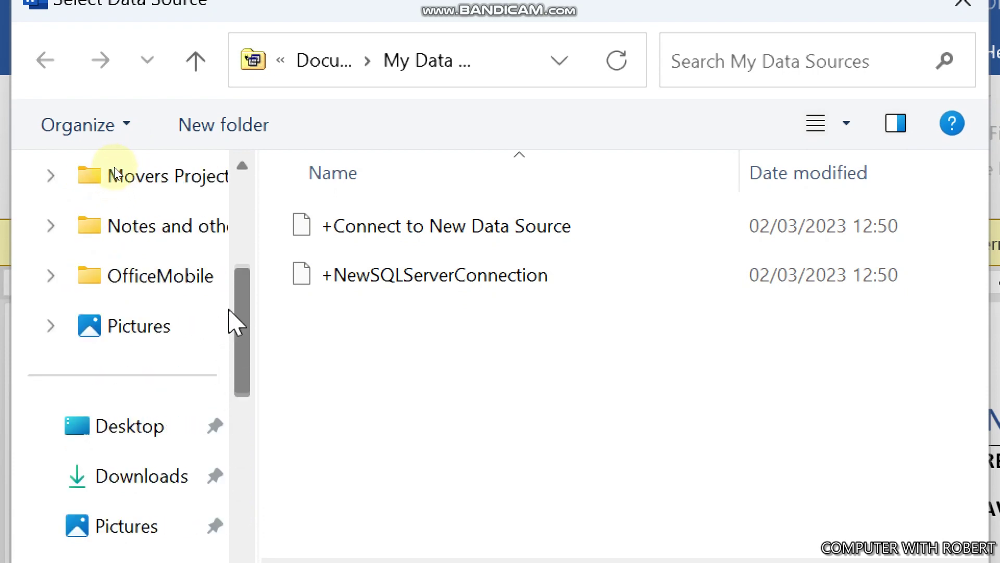
# - Pick the 'data source' workbook in Desktop > PRACTICALS and accept Sheet1$ as the fifteen-student recipient list
pyautogui.click(93, 438)
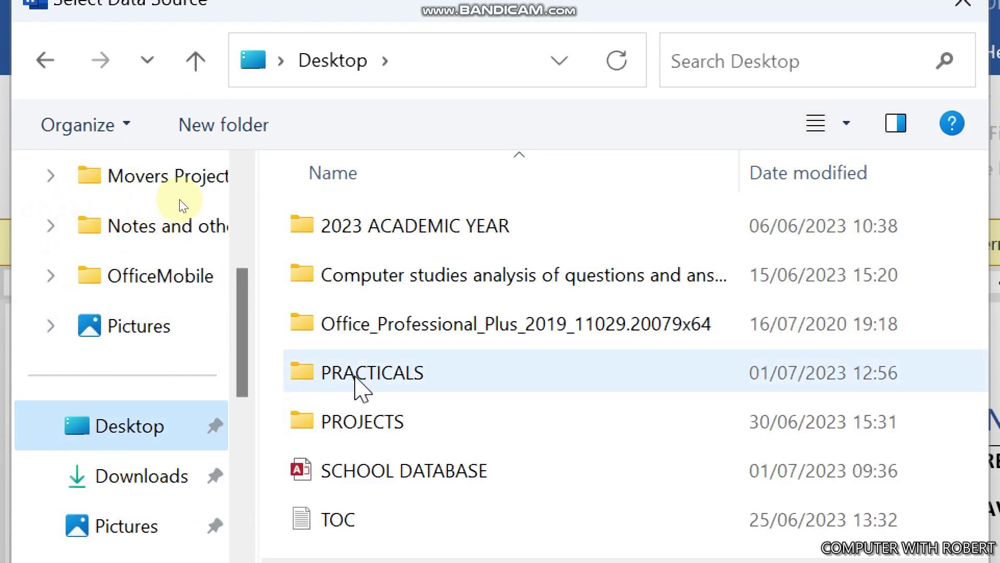
pyautogui.doubleClick(358, 373)
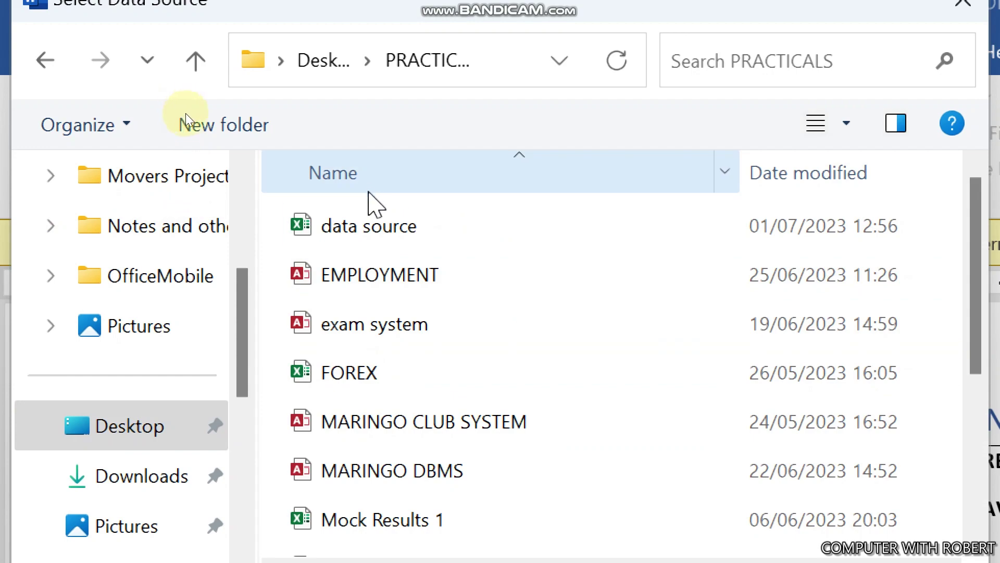
pyautogui.click(376, 225)
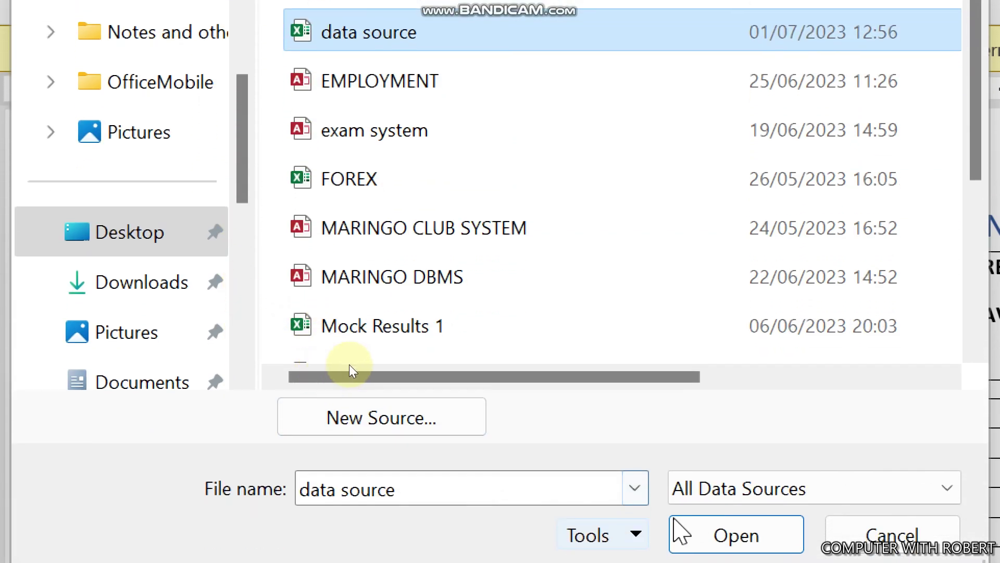
pyautogui.click(717, 535)
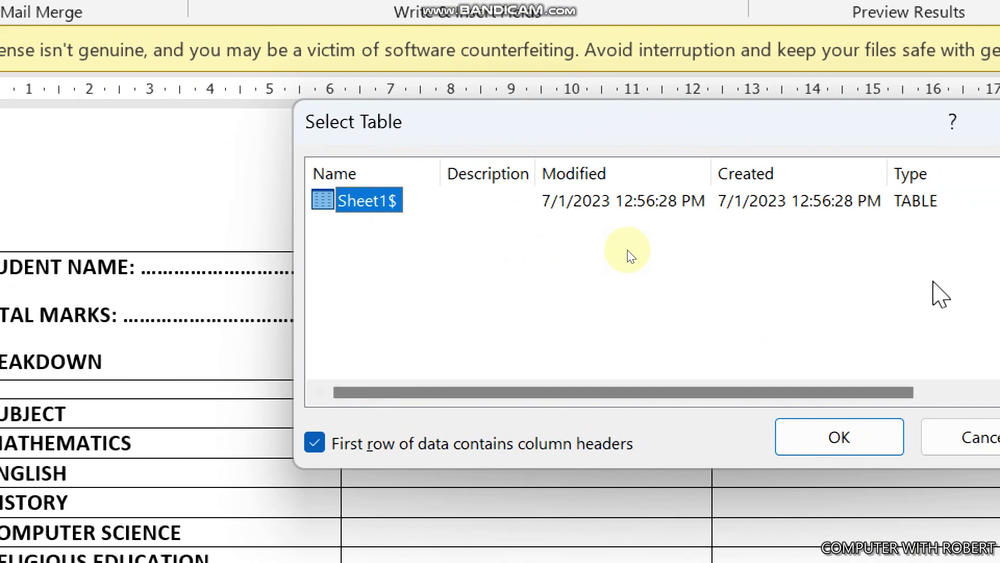
pyautogui.click(872, 442)
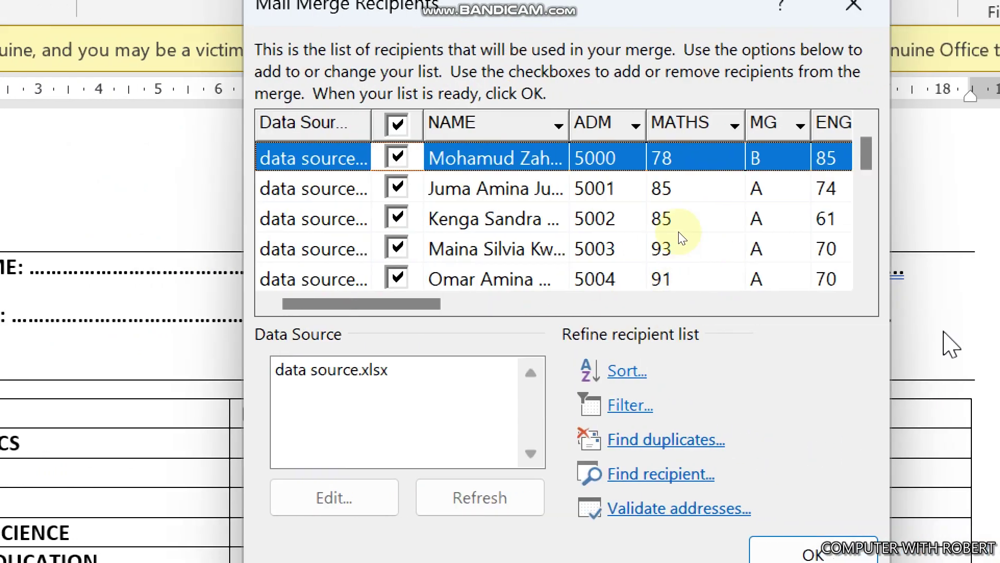
pyautogui.click(865, 277)
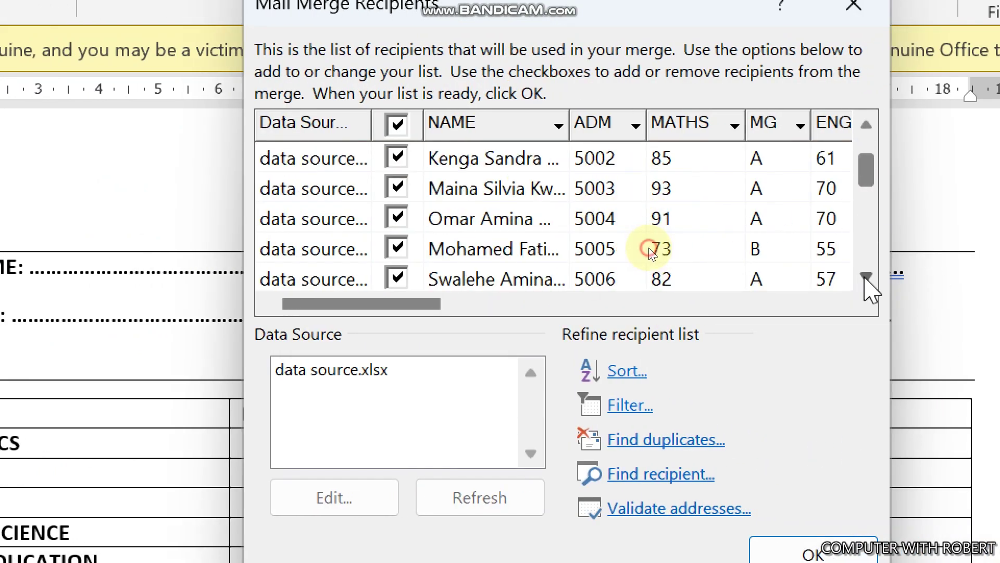
pyautogui.click(864, 278)
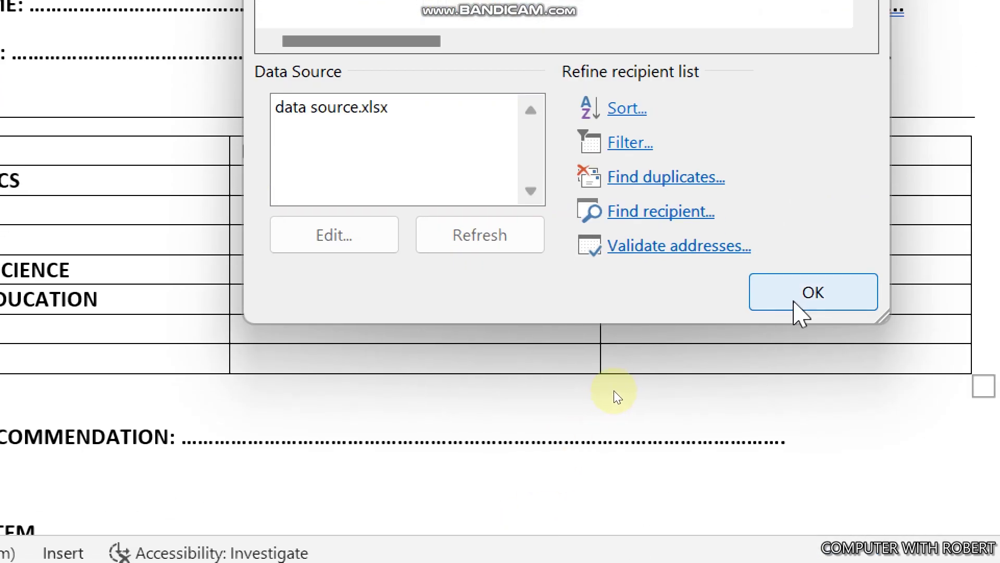
pyautogui.click(797, 301)
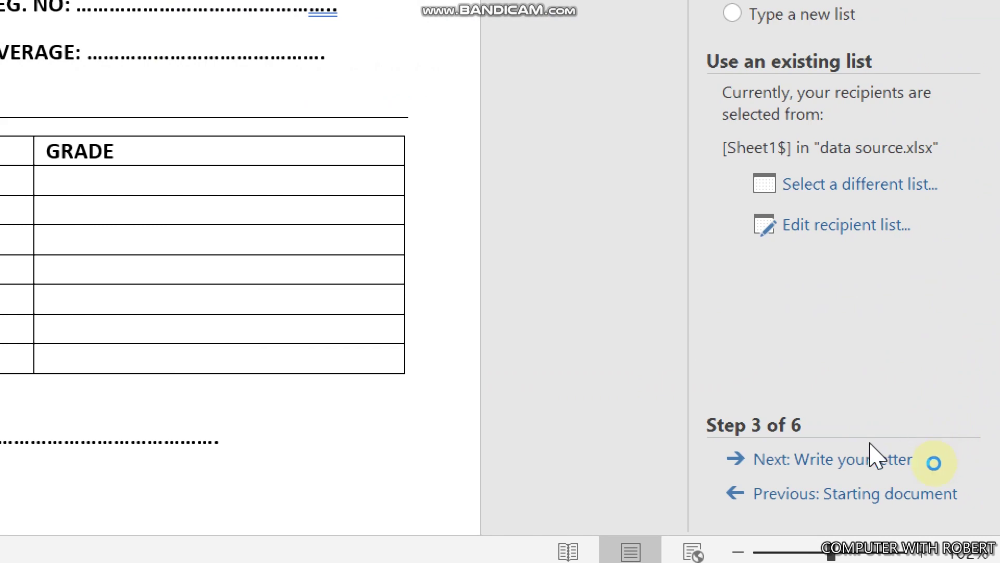
# - Advance the Mail Merge wizard to its Write your letter step
pyautogui.click(876, 456)
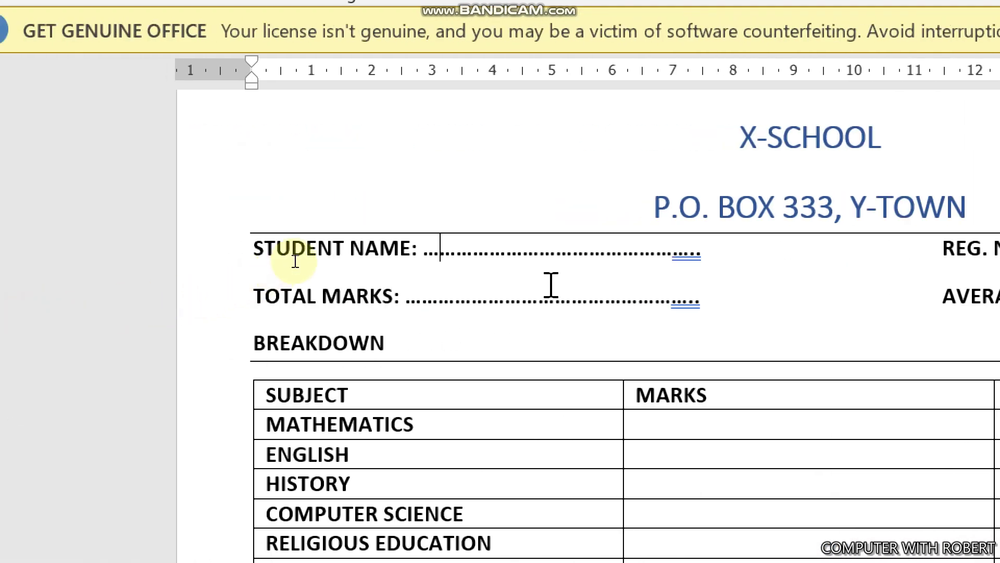
# - Insert the NAME field after STUDENT NAME and the ADM field after REG. NO
pyautogui.doubleClick(523, 258)
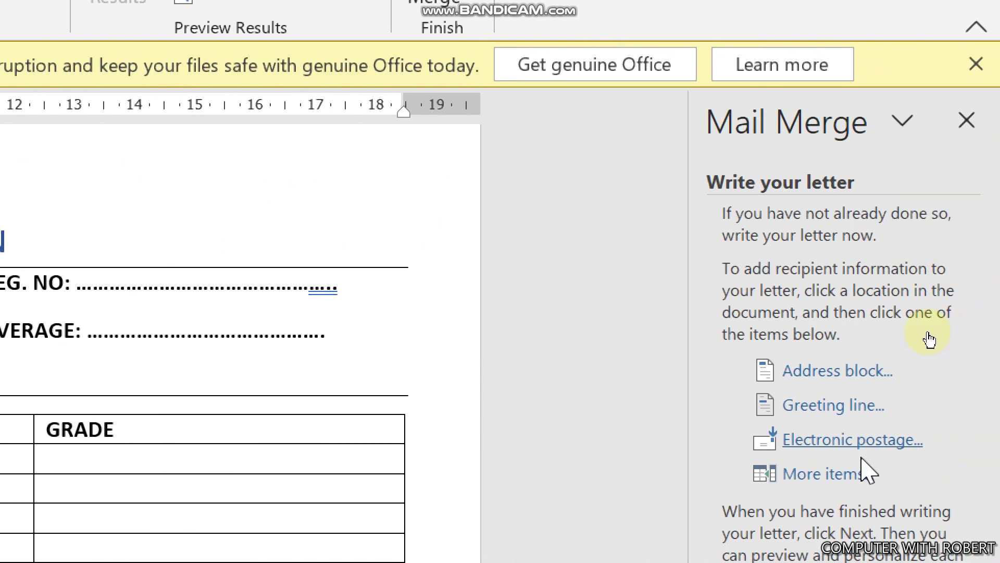
pyautogui.click(829, 473)
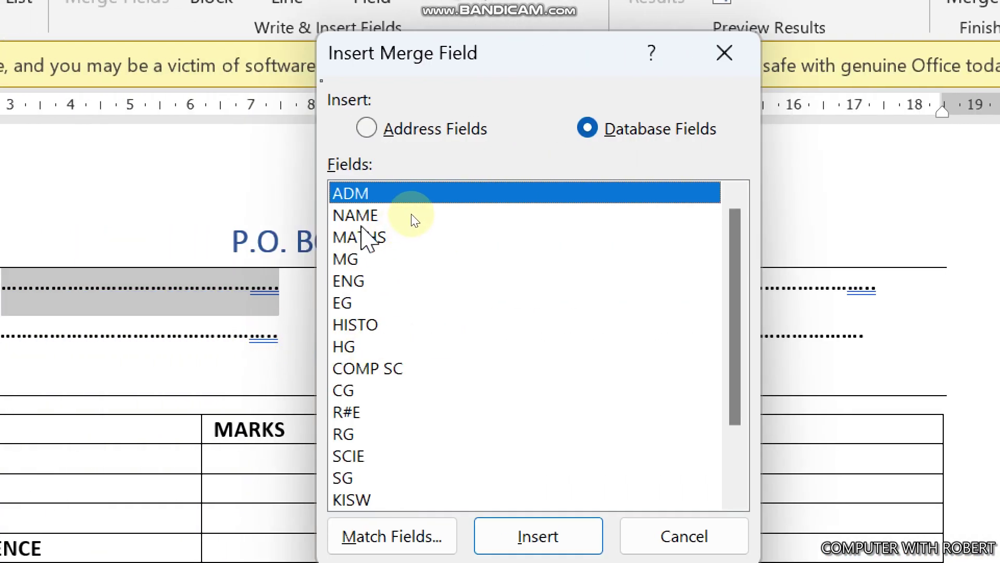
pyautogui.click(375, 216)
pyautogui.click(538, 538)
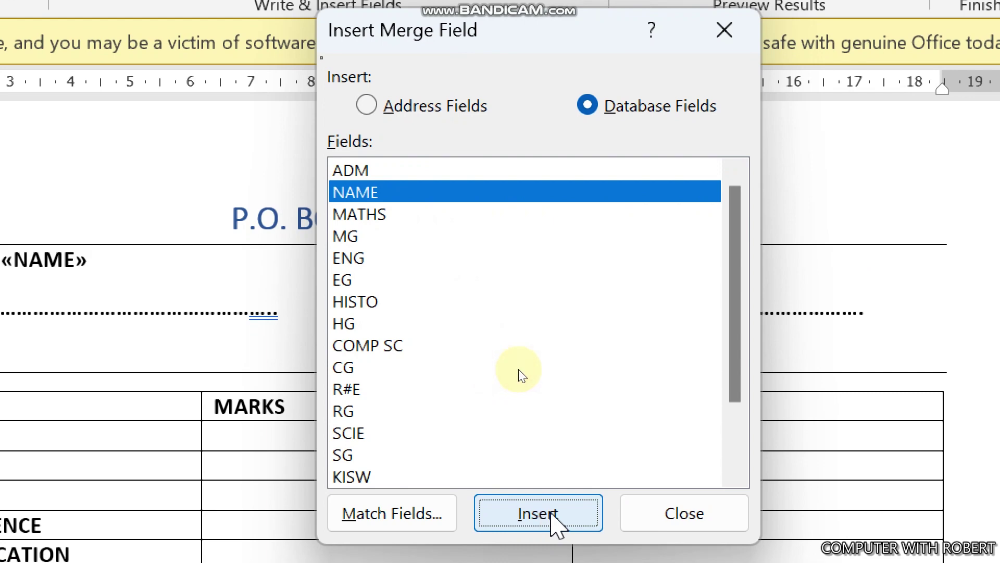
pyautogui.click(680, 513)
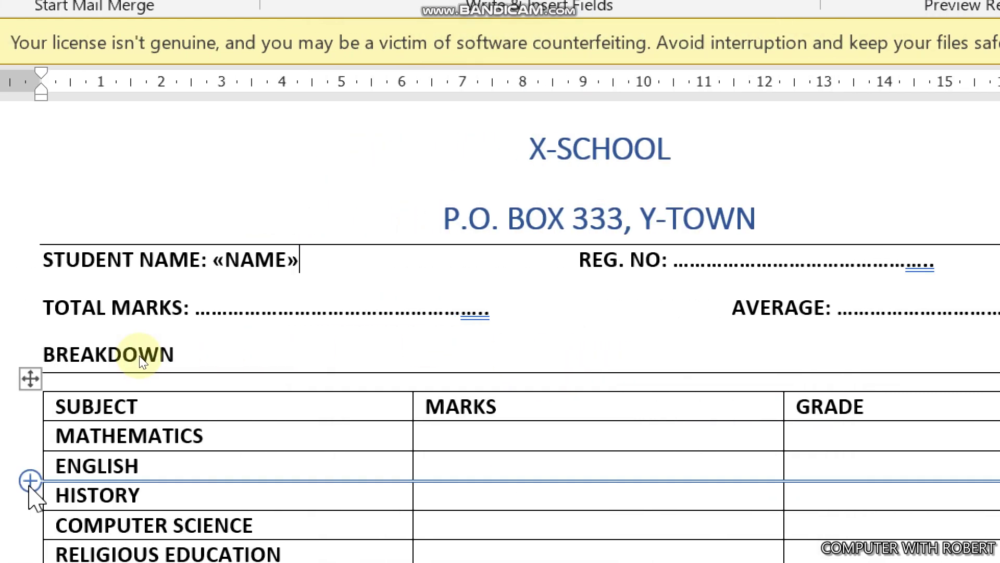
pyautogui.doubleClick(733, 265)
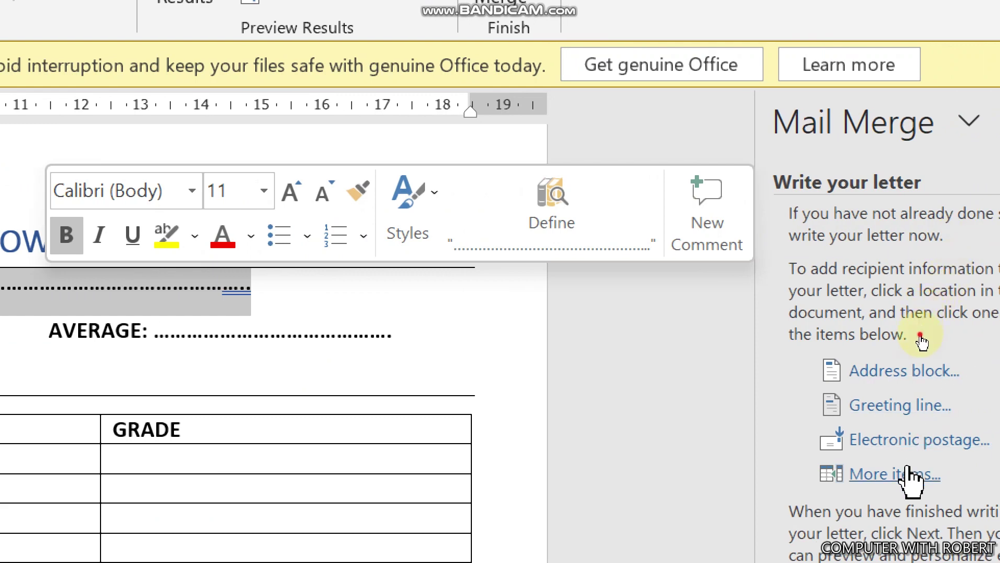
pyautogui.click(898, 475)
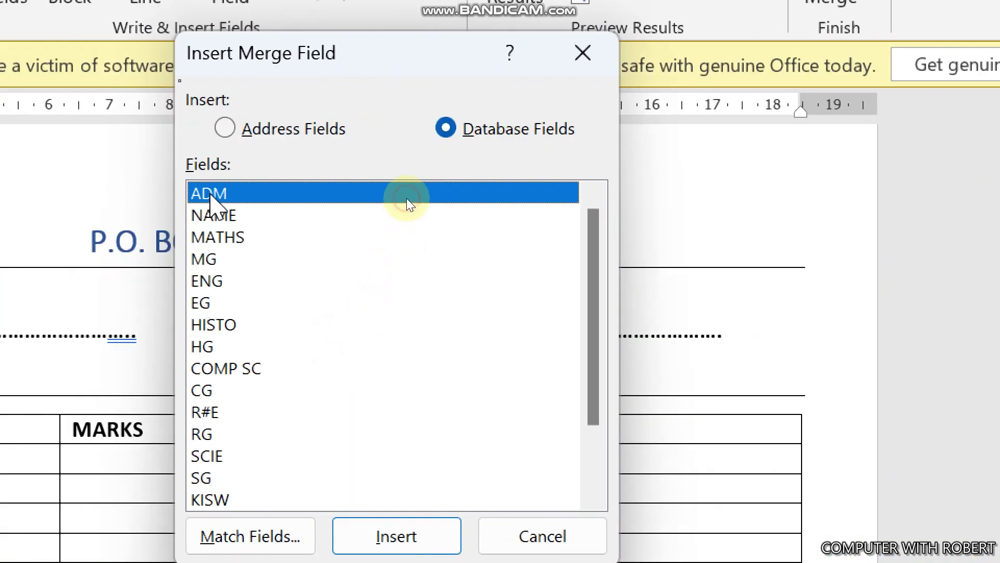
pyautogui.click(397, 538)
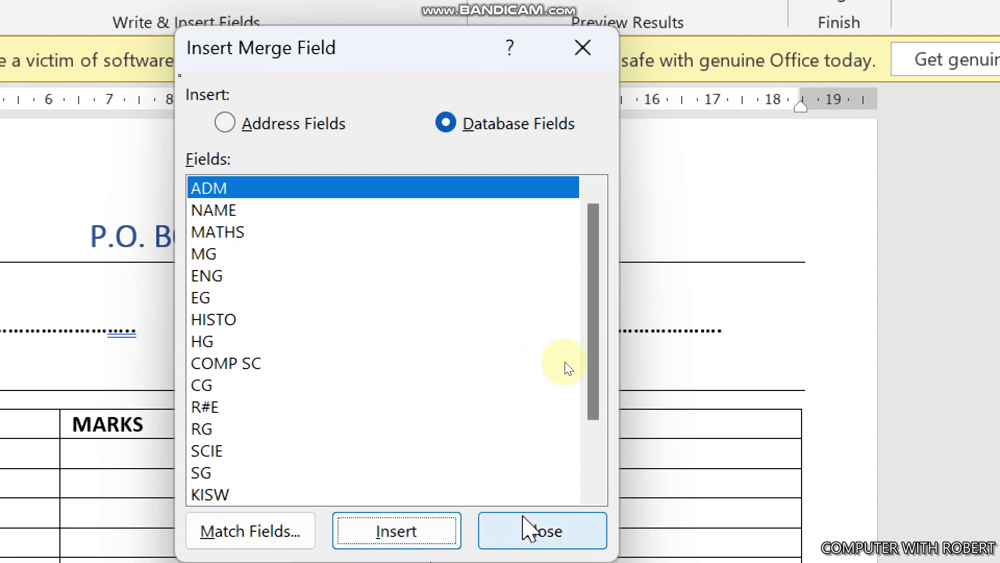
pyautogui.click(531, 530)
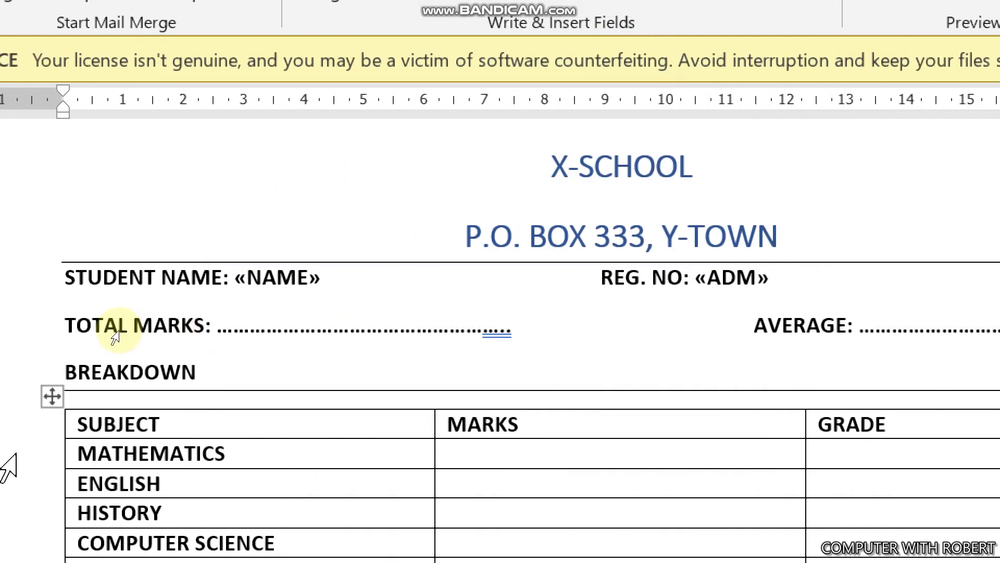
# - Insert the TOTAL field after TOTAL MARKS and the AVERAGE field after AVERAGE
pyautogui.doubleClick(324, 334)
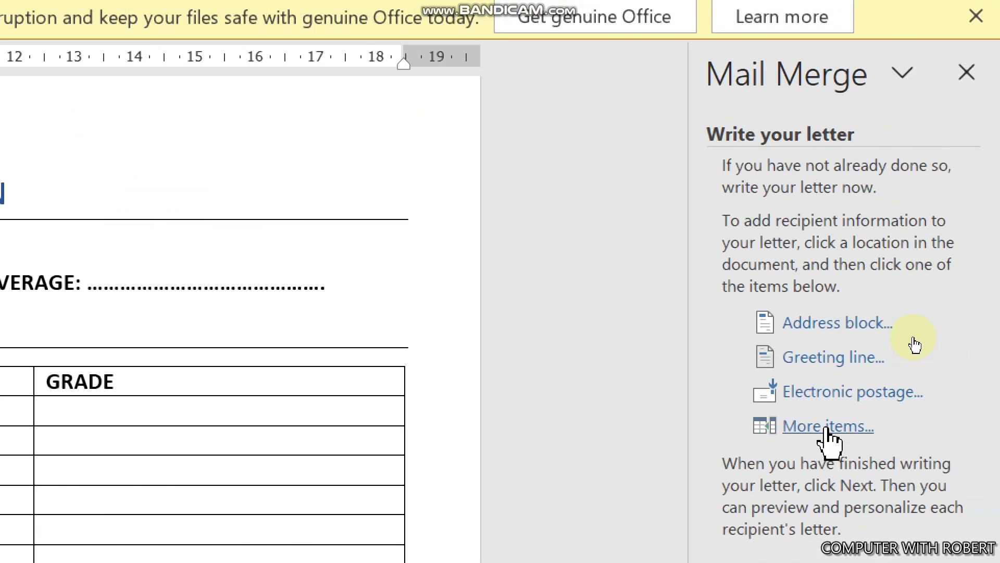
pyautogui.click(827, 427)
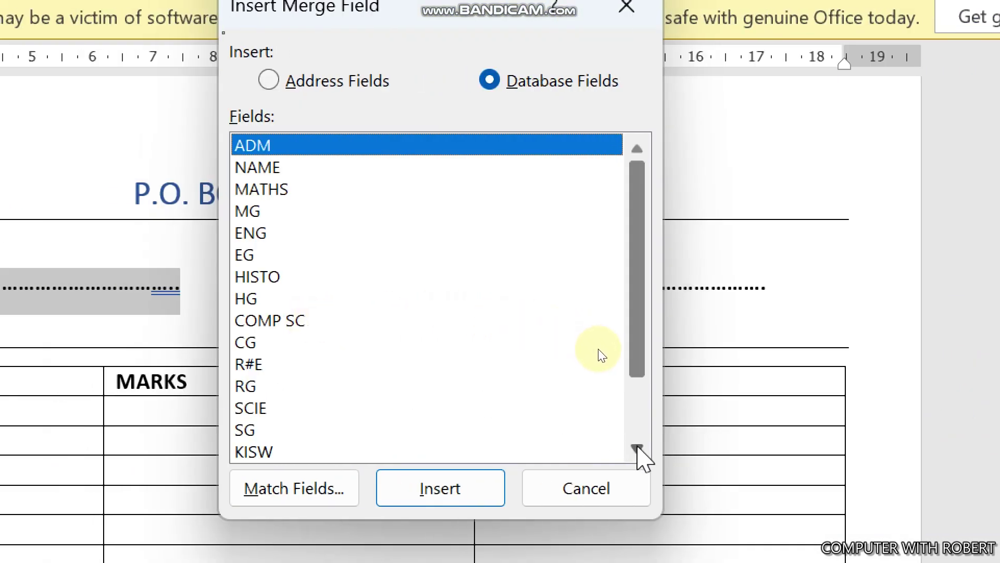
pyautogui.click(637, 449)
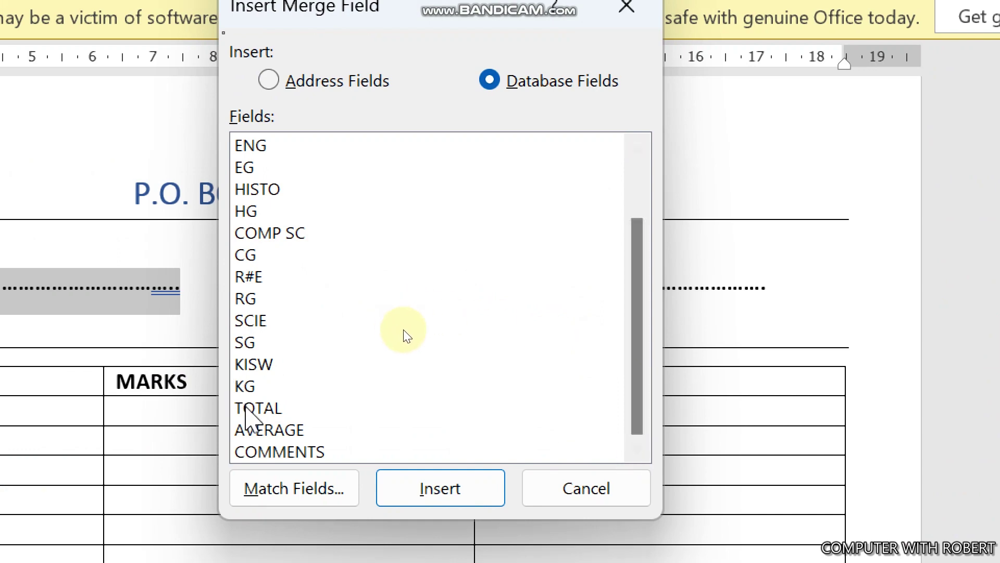
pyautogui.click(250, 407)
pyautogui.click(425, 487)
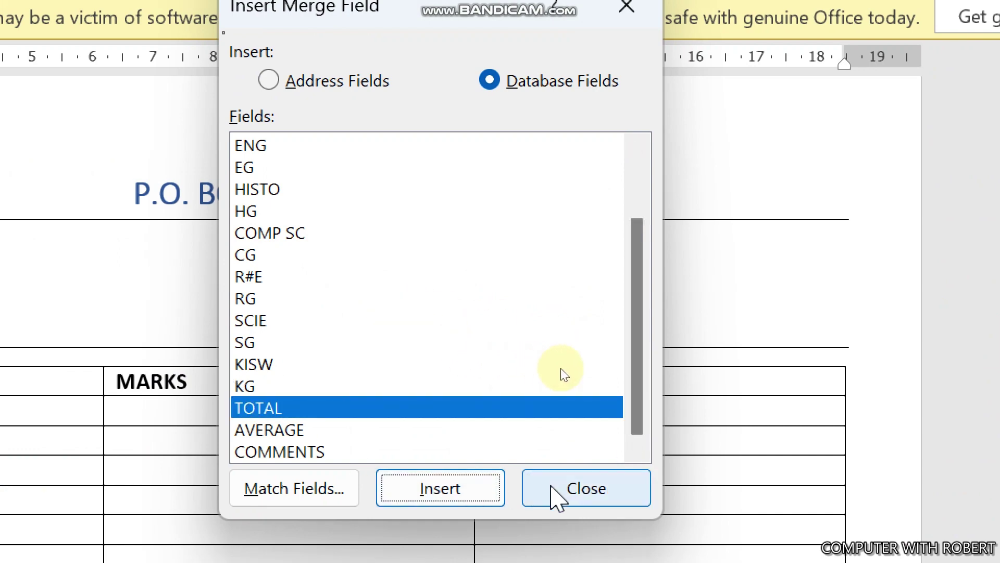
pyautogui.click(560, 494)
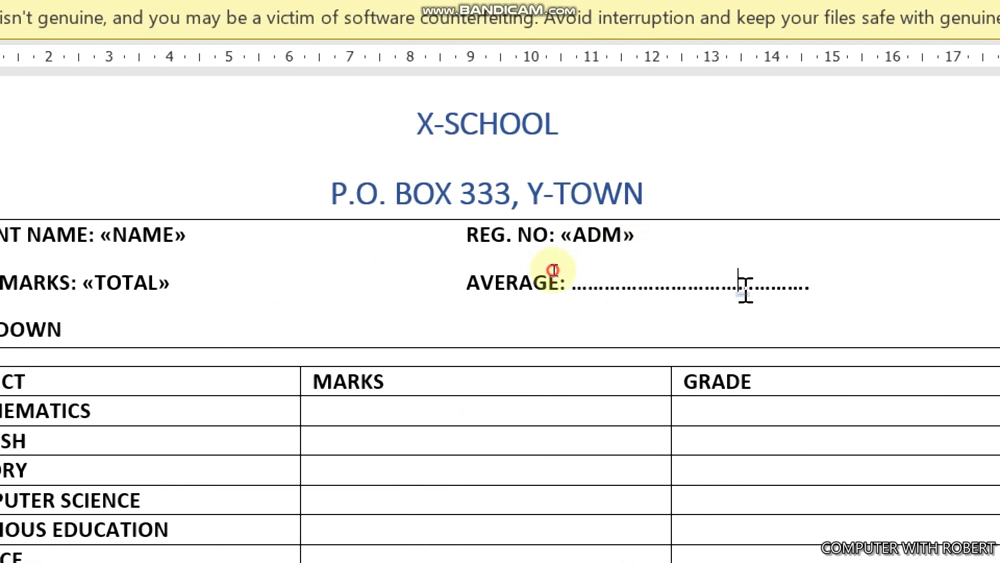
pyautogui.doubleClick(745, 288)
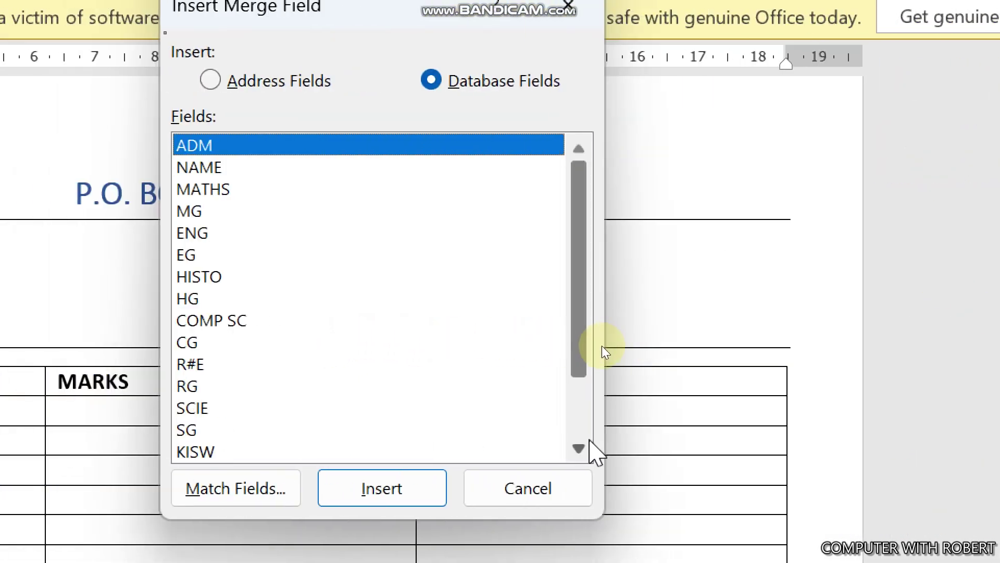
pyautogui.click(578, 448)
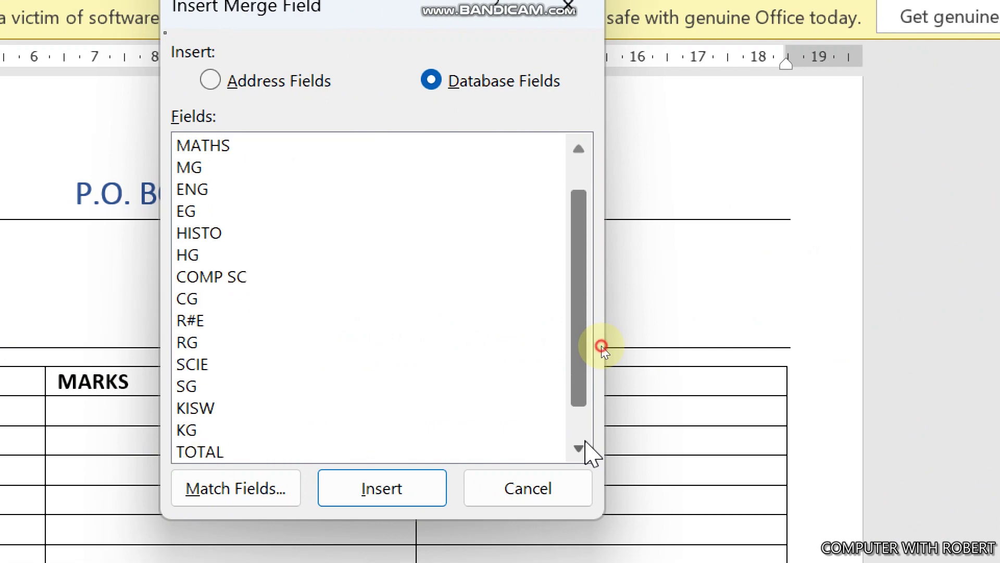
pyautogui.click(210, 430)
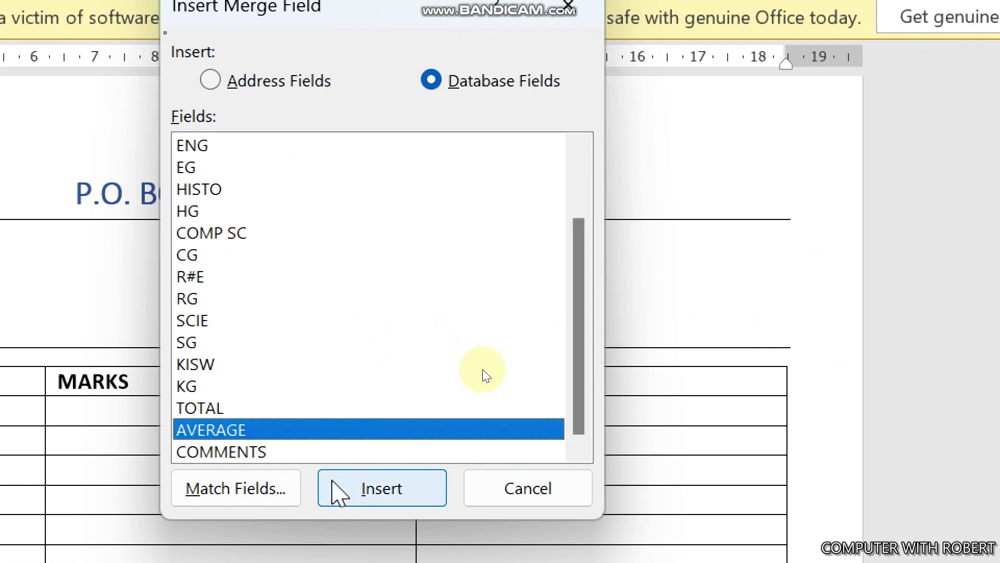
pyautogui.click(352, 491)
pyautogui.click(500, 504)
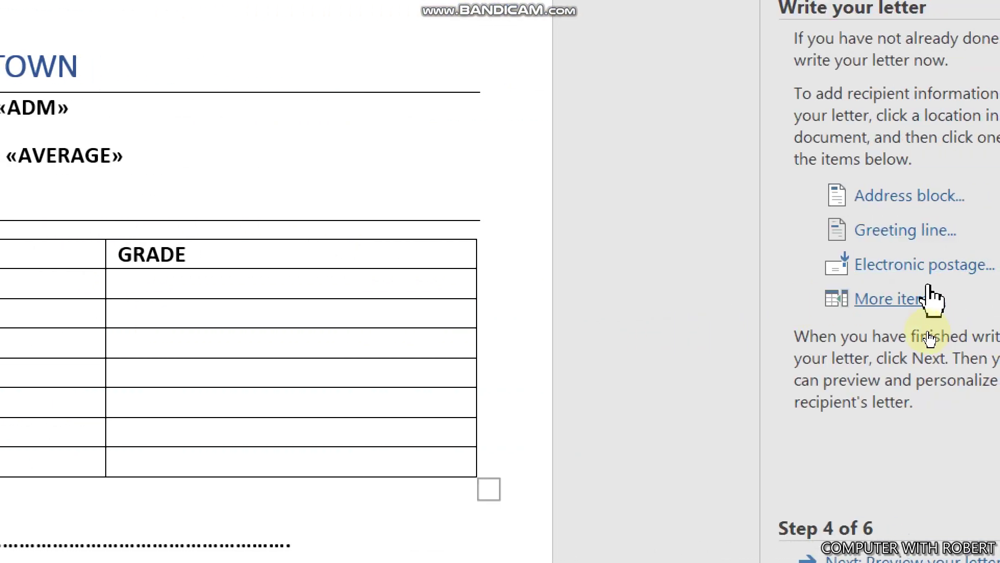
# - Put the MATHS and MG merge fields into the Mathematics marks and grade cells
pyautogui.click(899, 298)
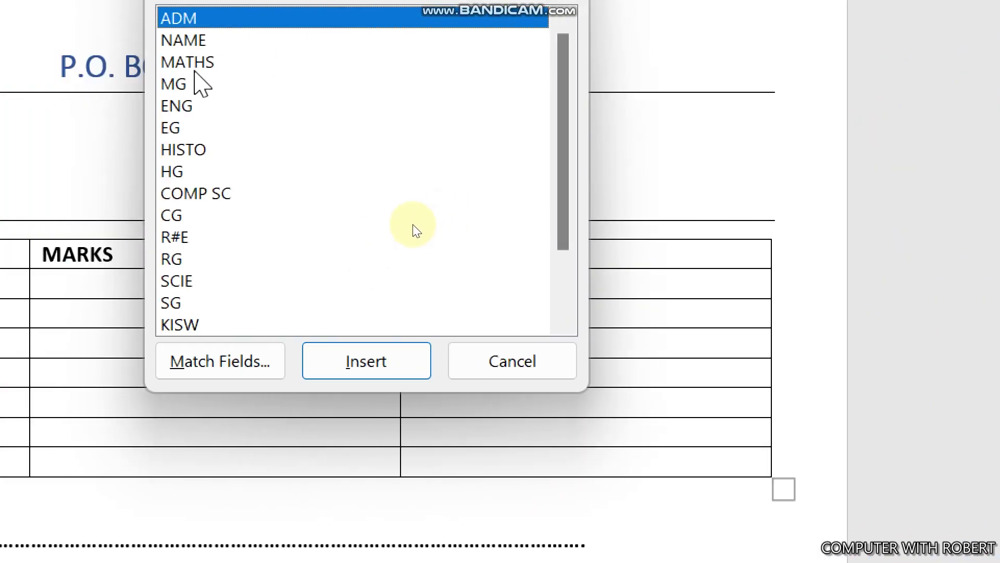
pyautogui.click(196, 66)
pyautogui.click(363, 364)
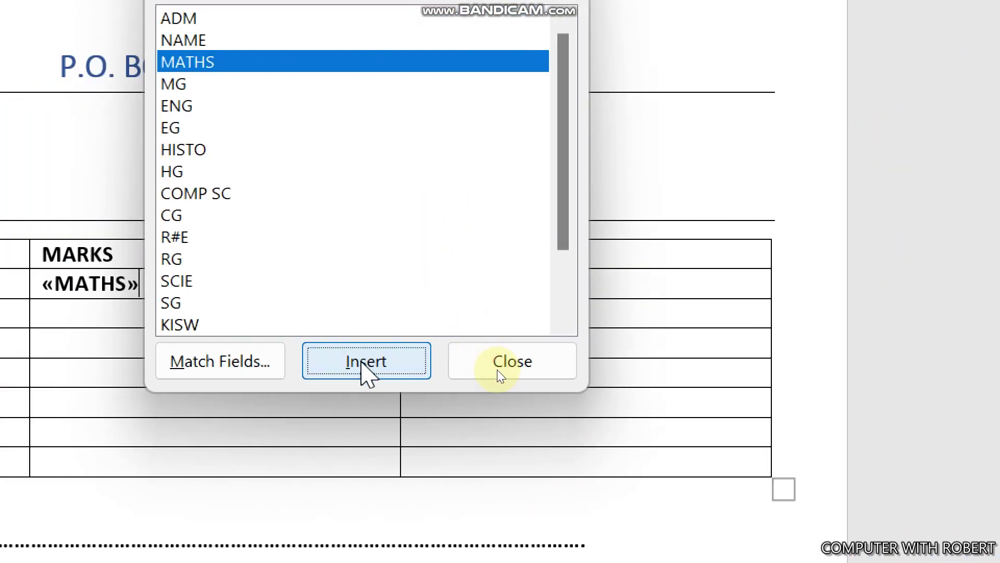
pyautogui.click(504, 369)
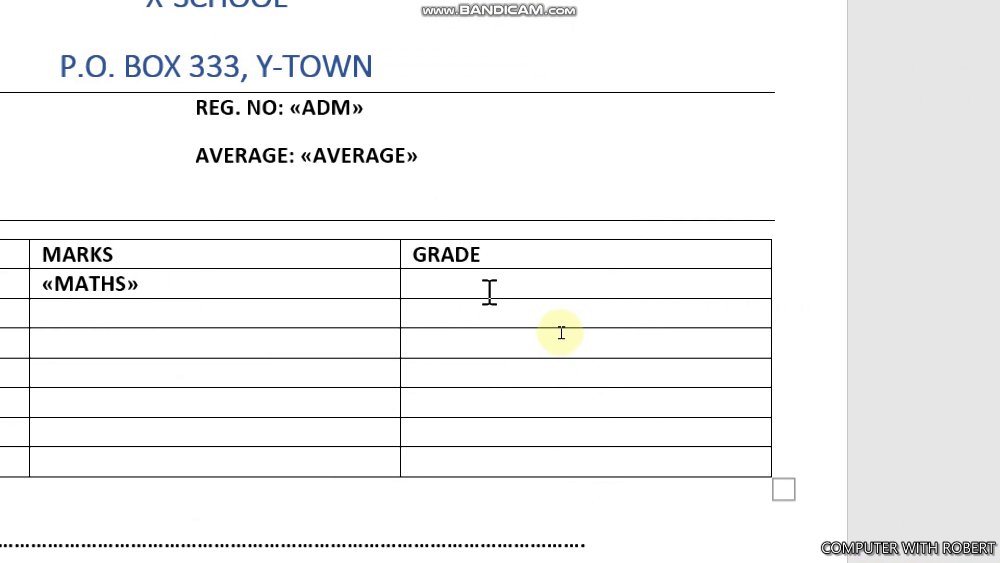
pyautogui.click(487, 290)
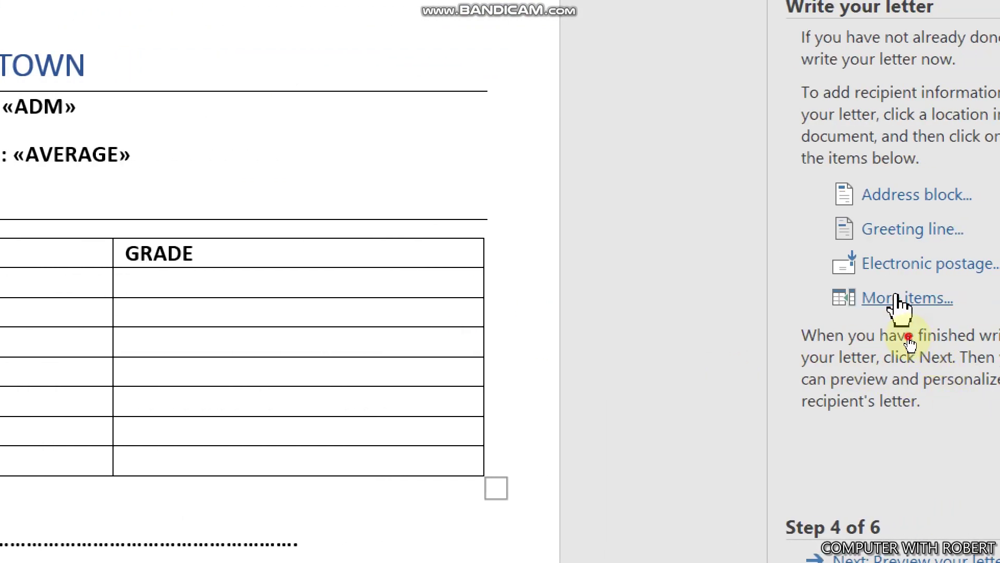
pyautogui.click(896, 298)
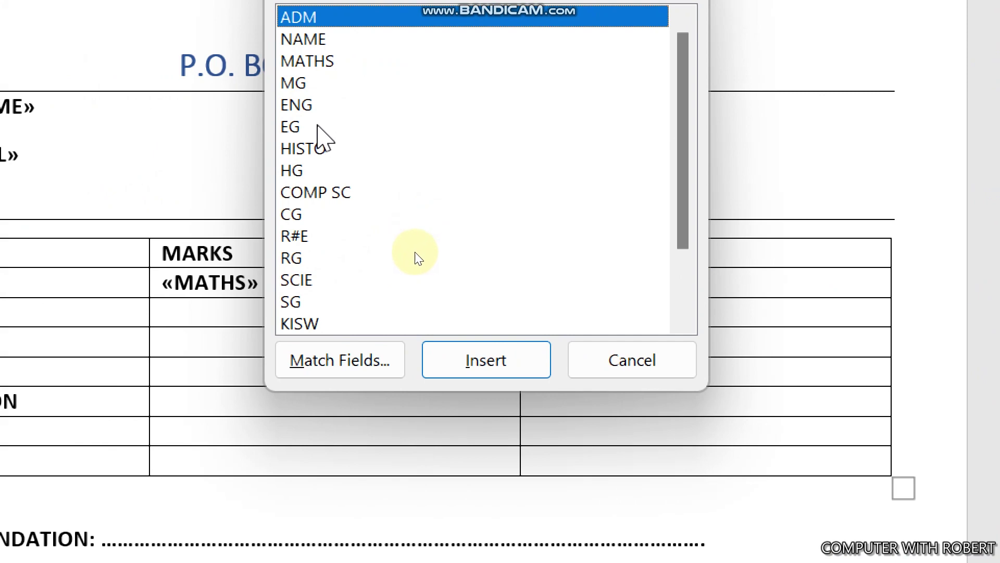
pyautogui.click(294, 83)
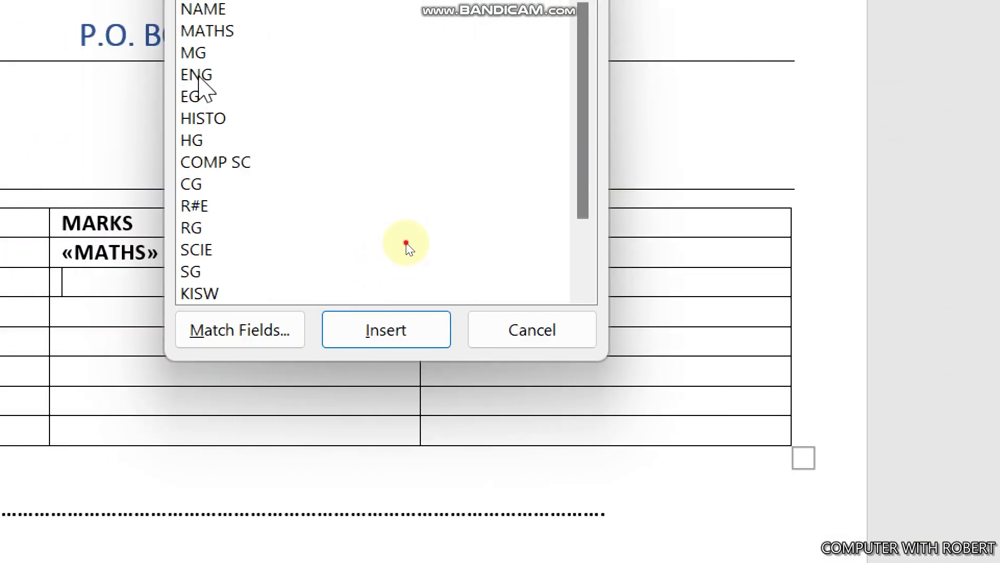
# - Put the ENG and EG merge fields into the English marks and grade cells
pyautogui.click(200, 77)
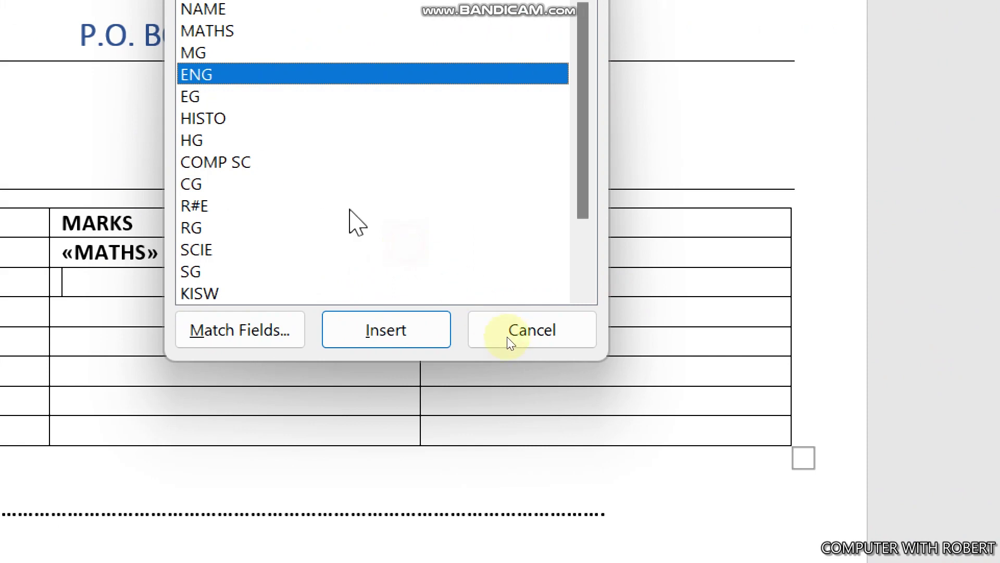
pyautogui.click(417, 335)
pyautogui.click(532, 330)
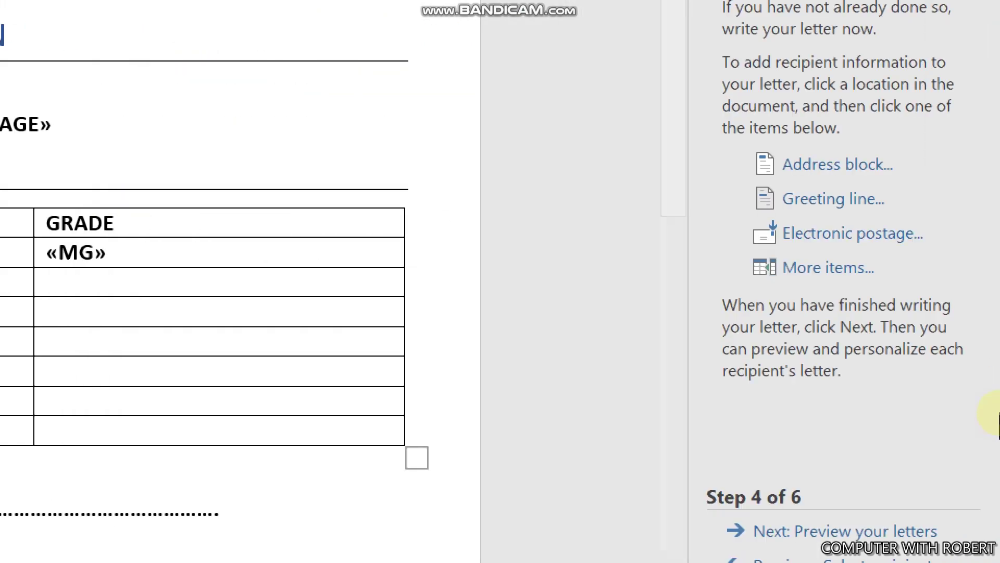
pyautogui.click(824, 269)
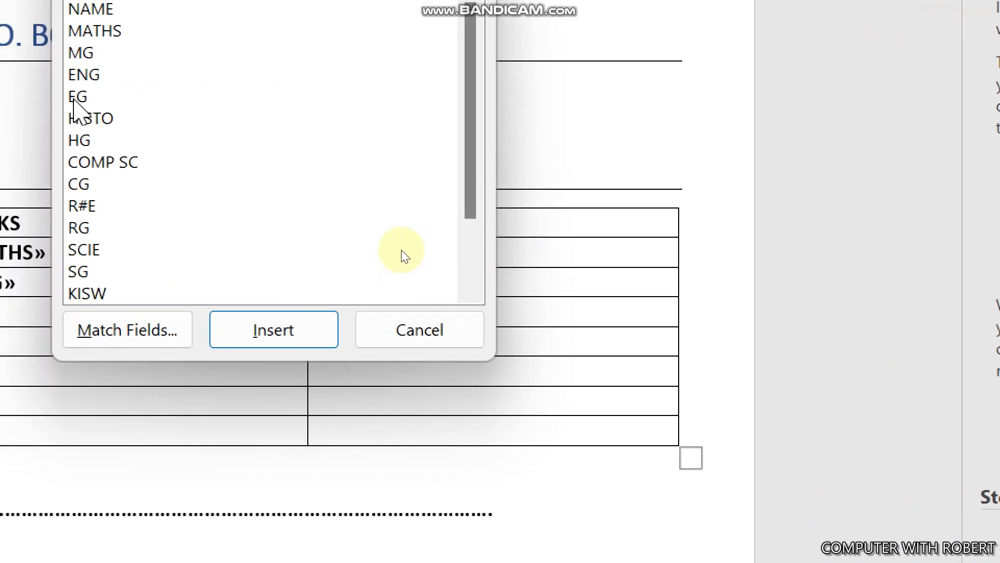
pyautogui.click(81, 99)
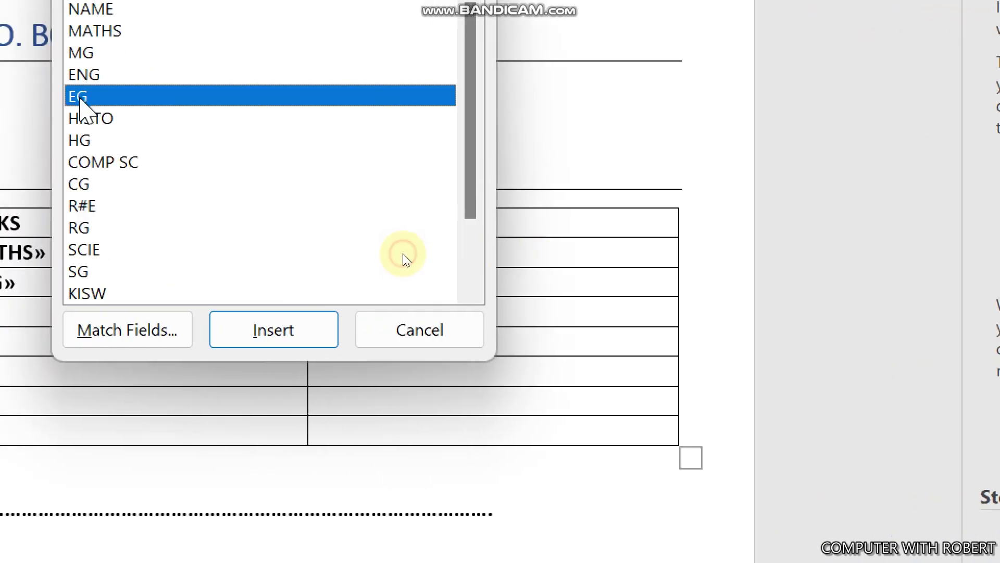
pyautogui.click(253, 334)
pyautogui.click(416, 339)
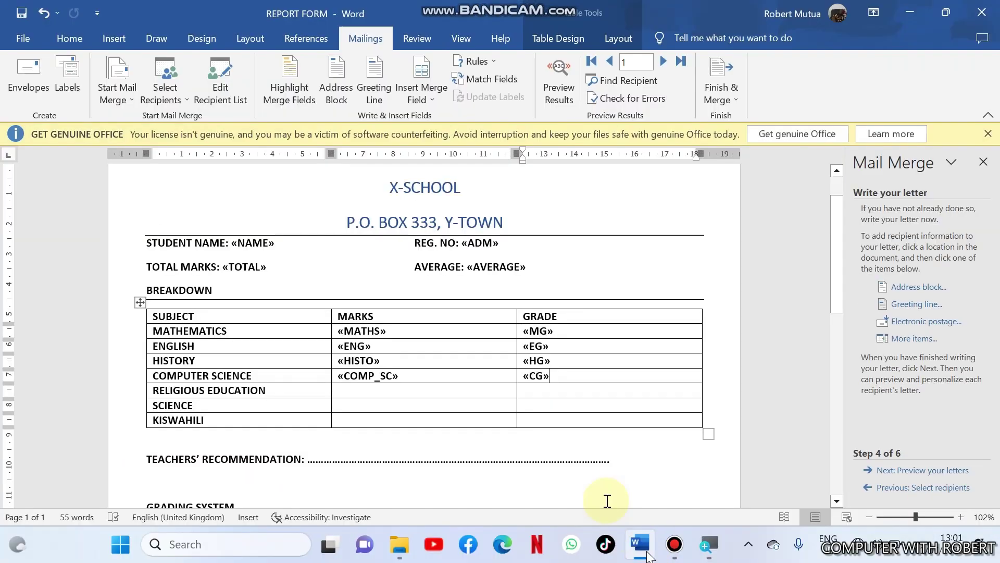
# - Put the R#E and RG merge fields into the Religious Education marks and grade cells
pyautogui.click(373, 395)
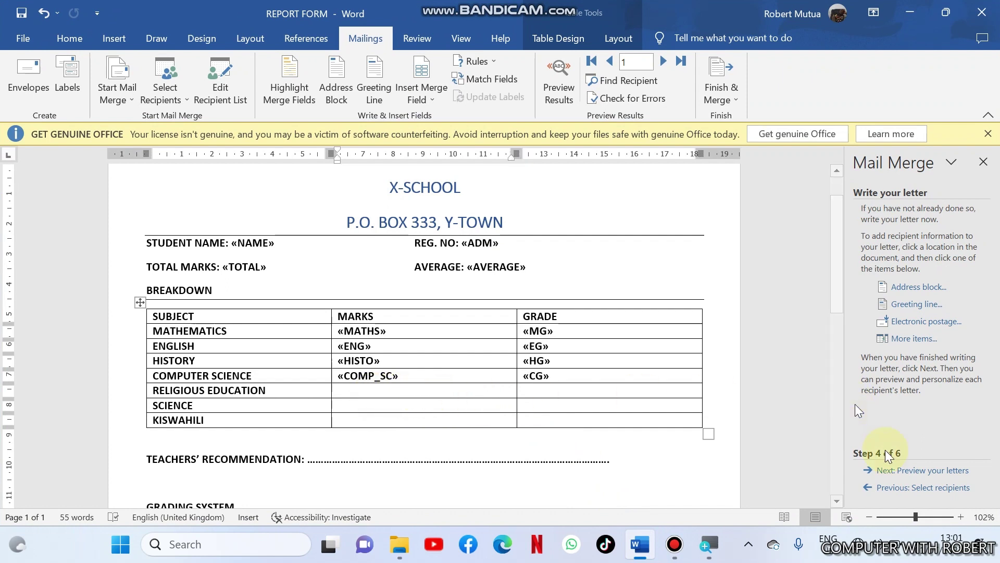
pyautogui.click(912, 344)
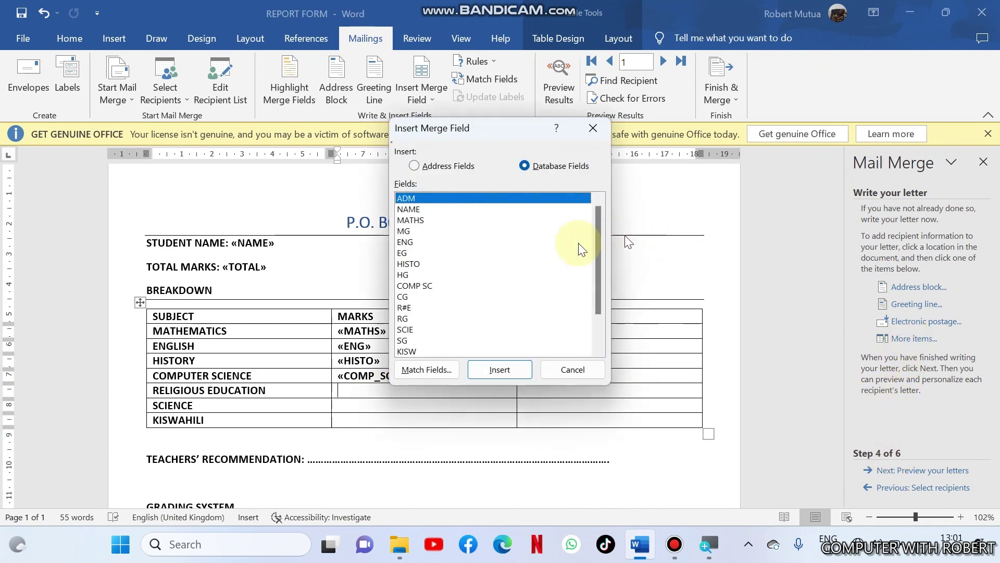
pyautogui.scroll(-1, 438, 309)
pyautogui.click(423, 307)
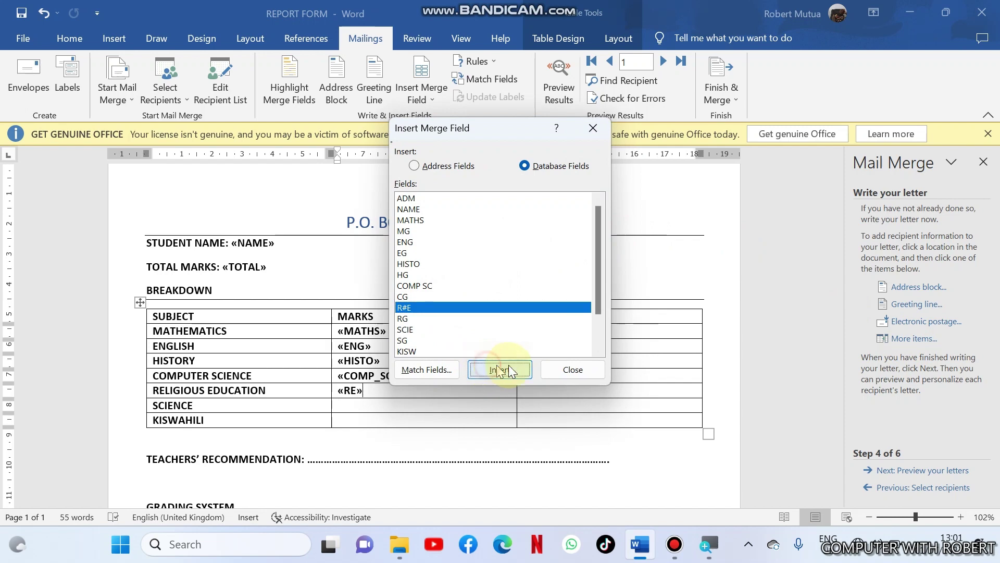
pyautogui.click(572, 369)
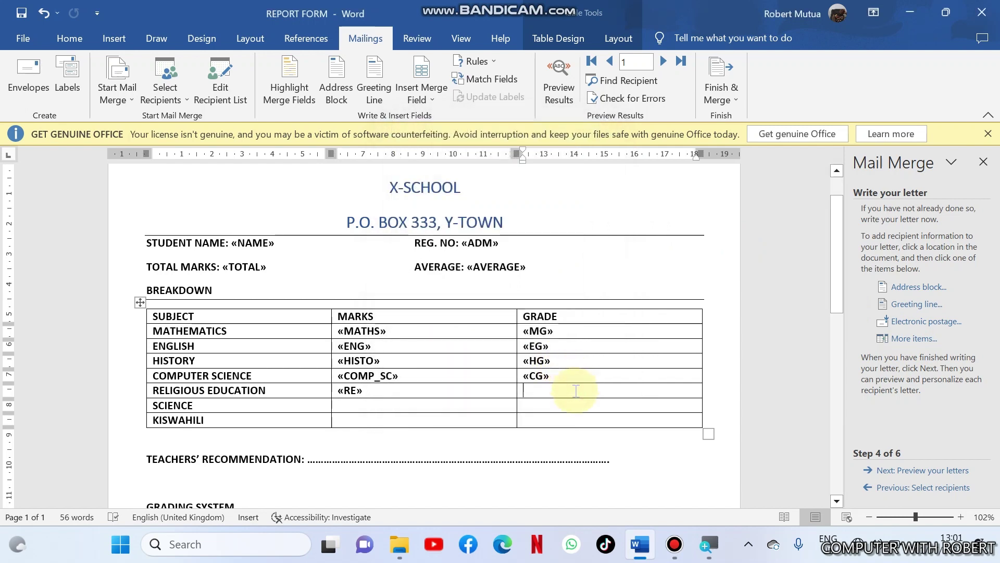
pyautogui.click(913, 337)
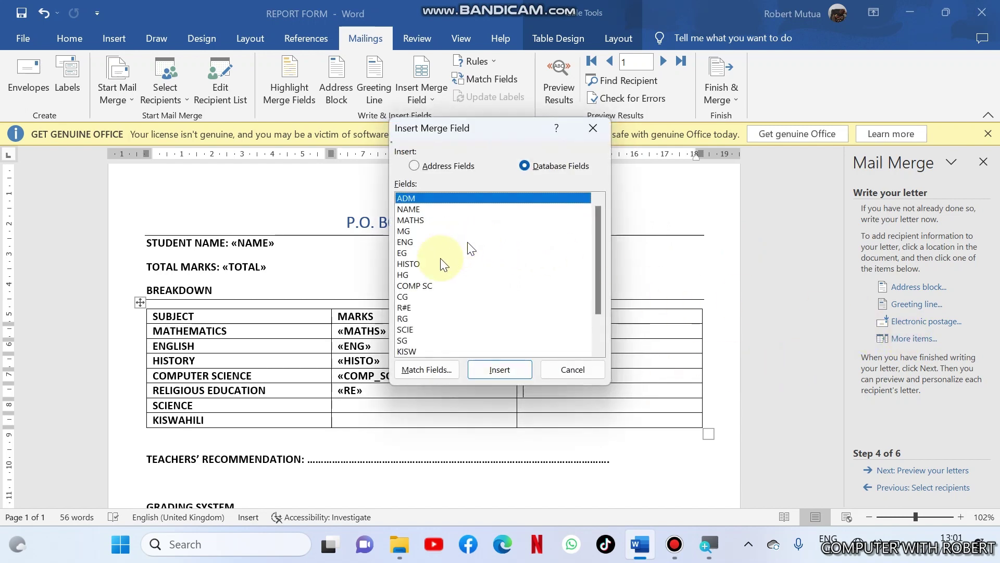
pyautogui.click(406, 319)
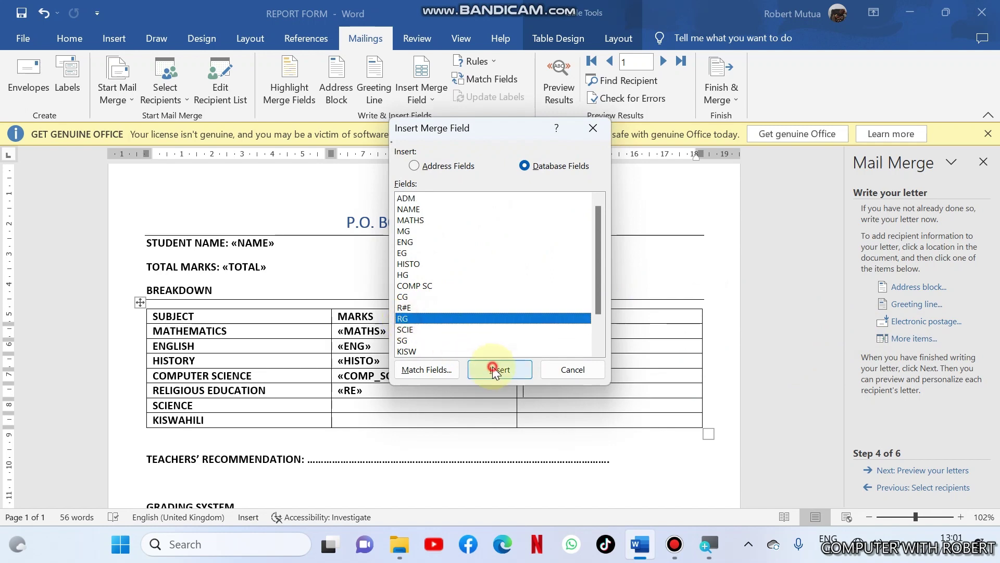
pyautogui.click(494, 370)
pyautogui.click(572, 370)
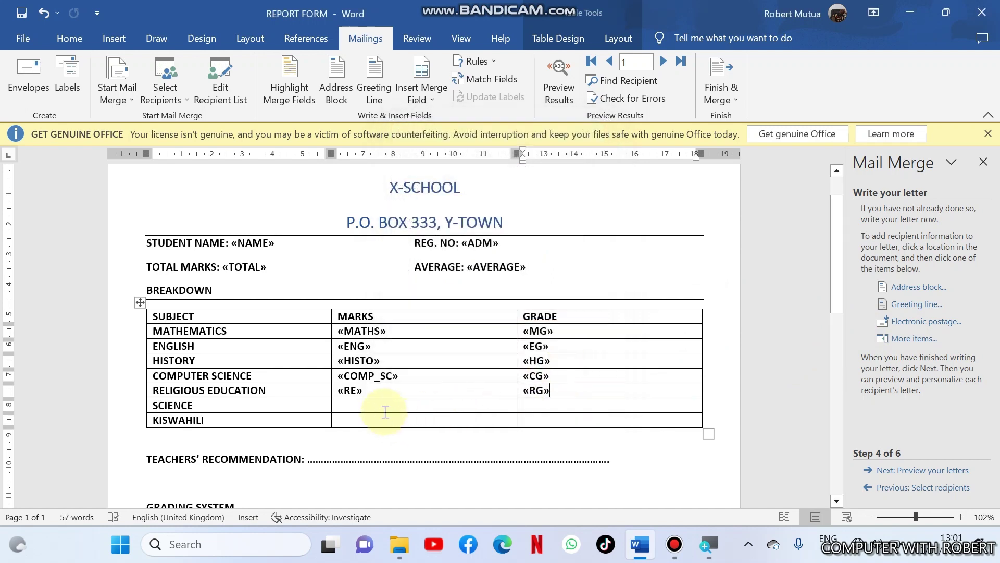
# - Put the SCIE and SG merge fields into the Science marks and grade cells
pyautogui.click(912, 338)
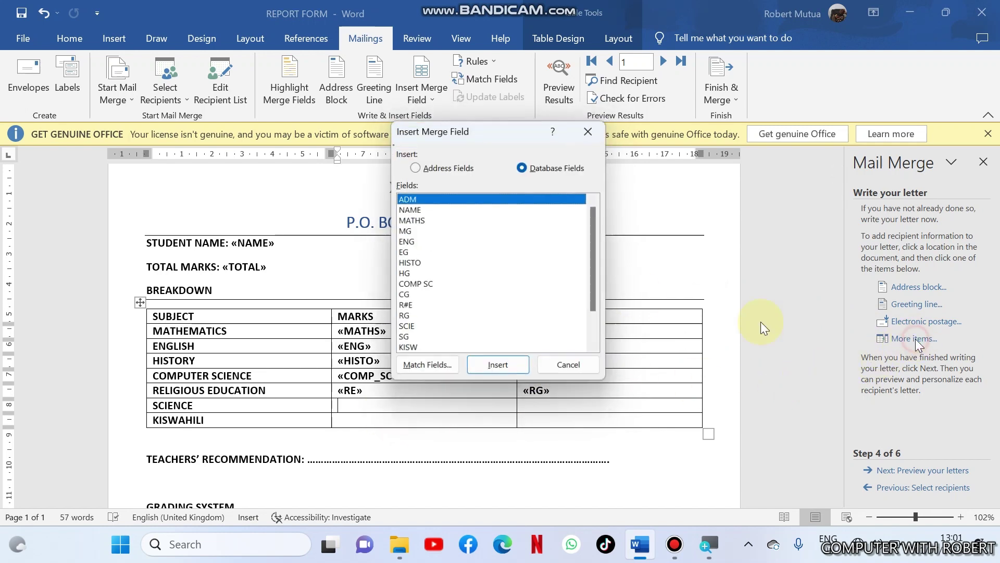
pyautogui.click(405, 329)
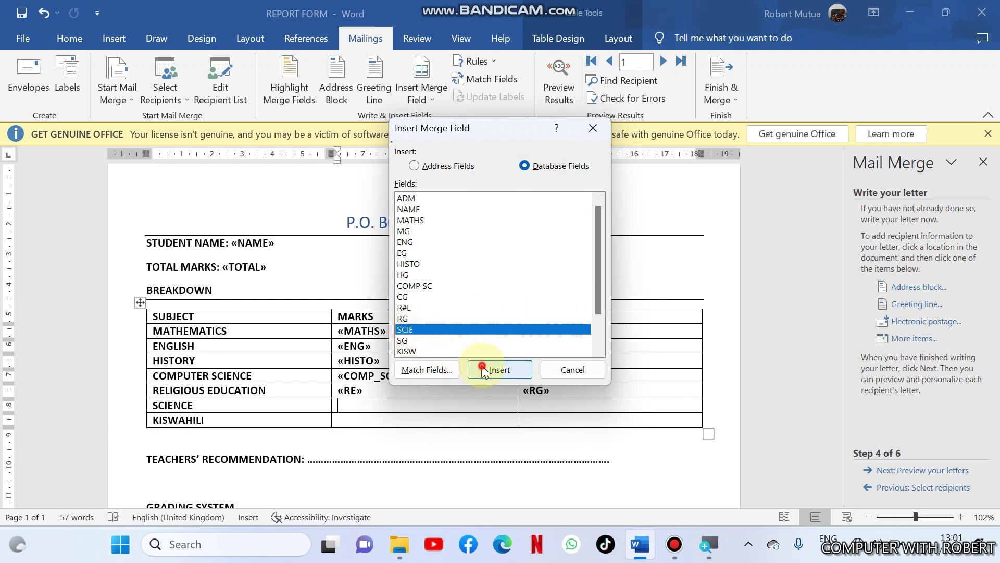
pyautogui.click(483, 370)
pyautogui.click(571, 369)
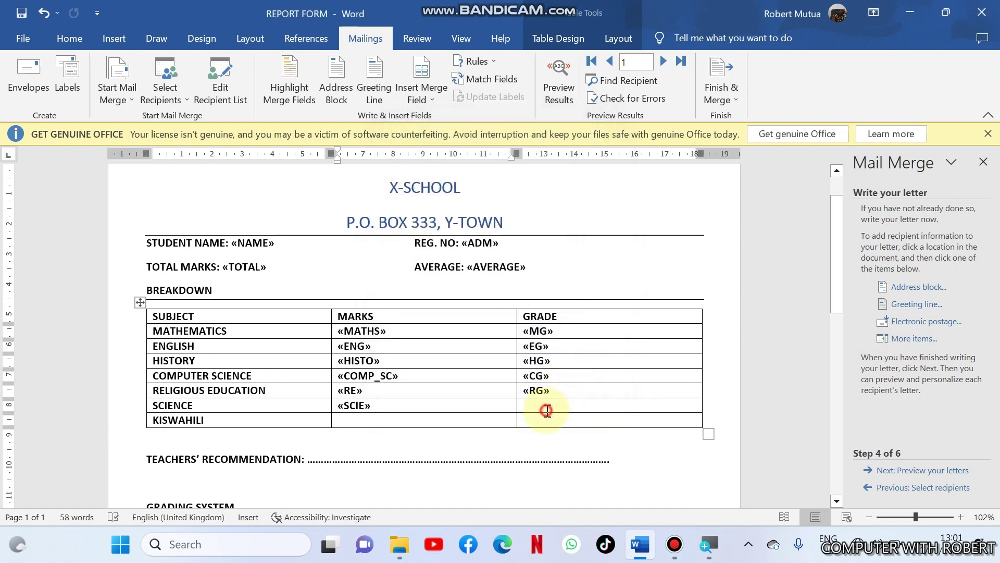
pyautogui.click(918, 342)
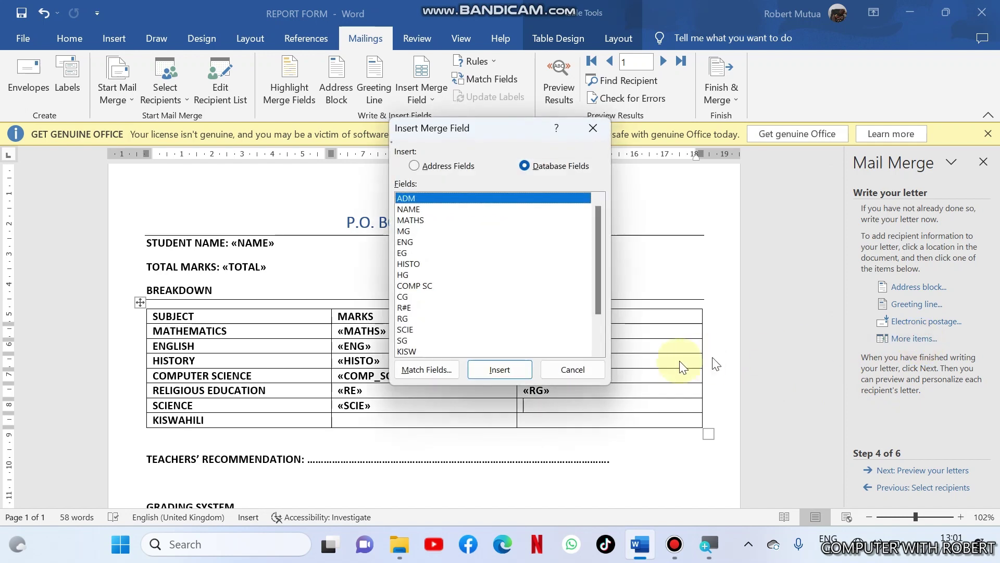
pyautogui.click(409, 342)
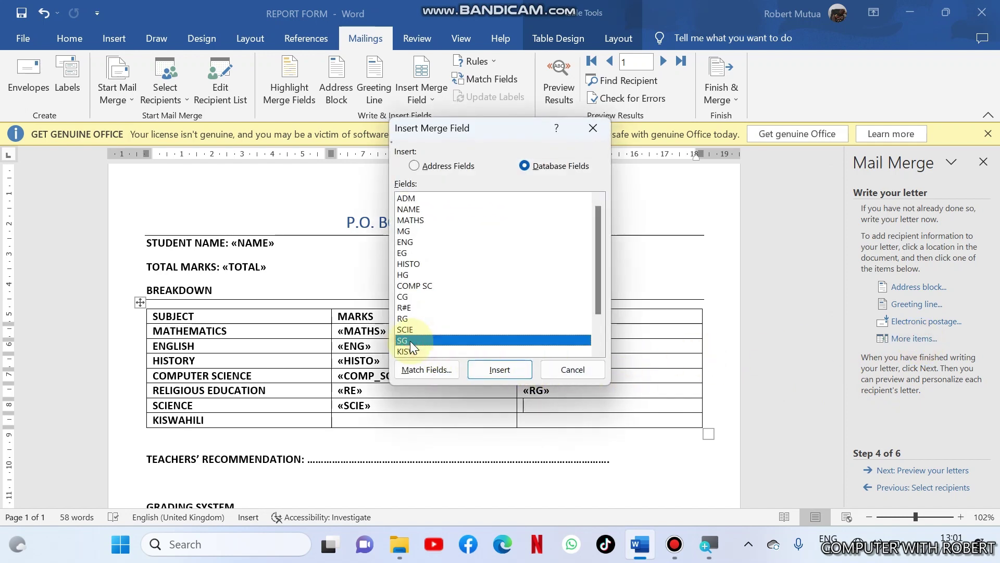
pyautogui.click(497, 369)
pyautogui.click(572, 369)
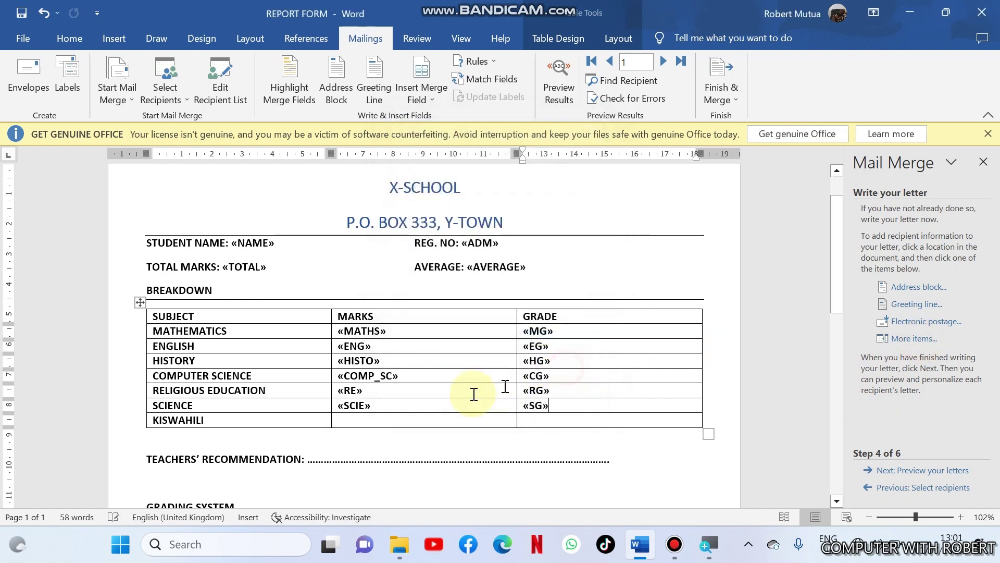
# - Put the KISW and KG merge fields into the Kiswahili marks and grade cells
pyautogui.click(417, 423)
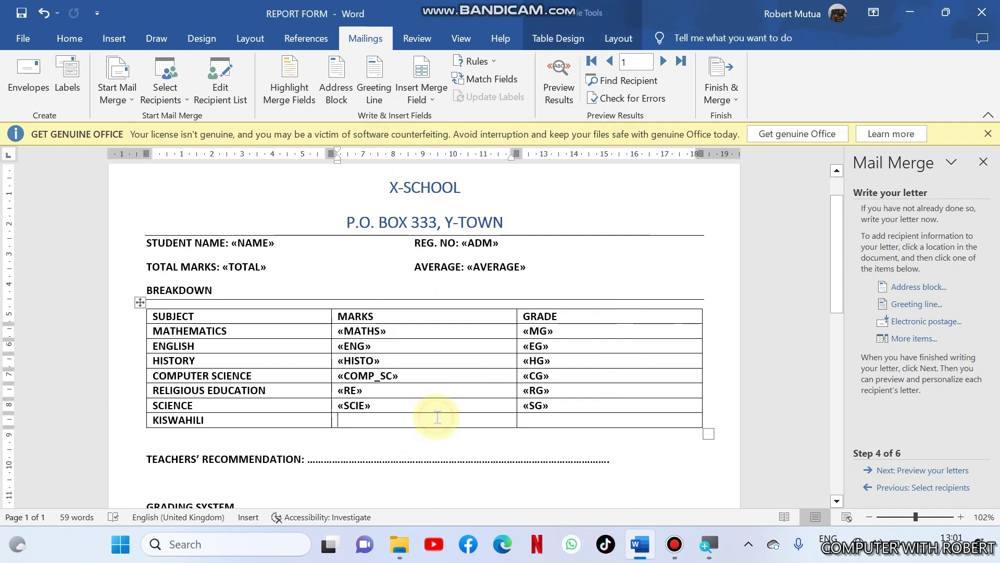
pyautogui.click(912, 339)
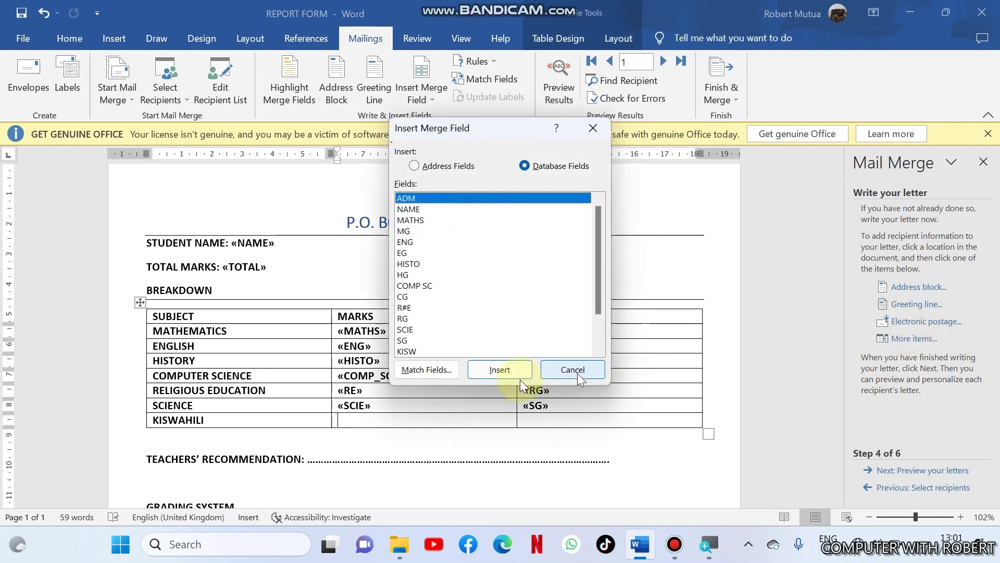
pyautogui.click(412, 351)
pyautogui.click(497, 378)
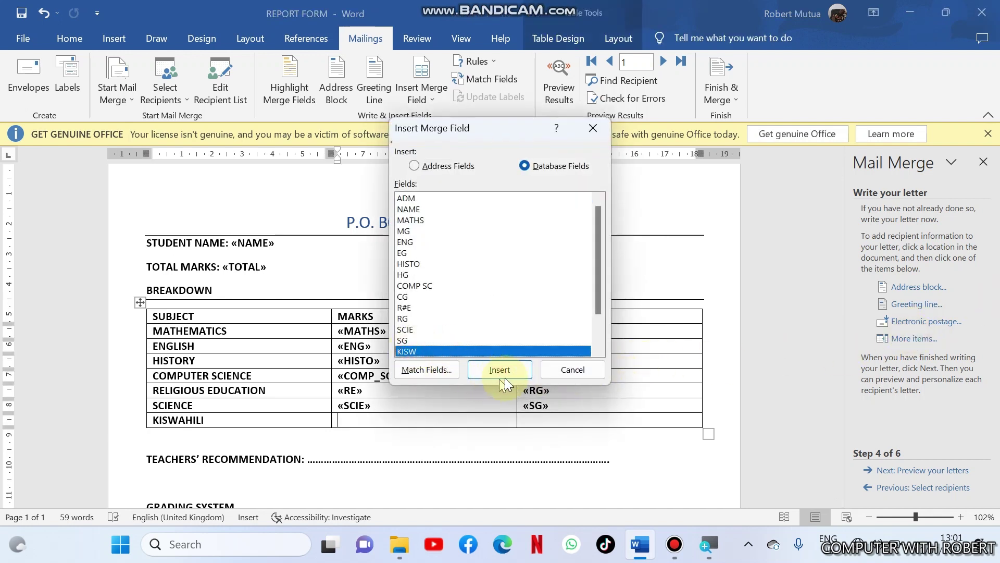
pyautogui.click(571, 372)
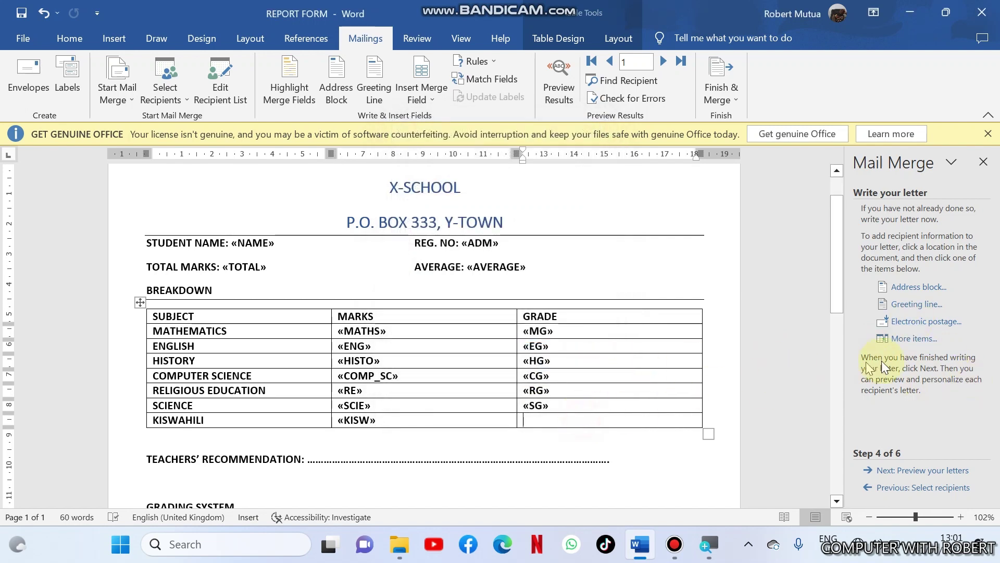
pyautogui.click(912, 338)
pyautogui.scroll(-1, 598, 344)
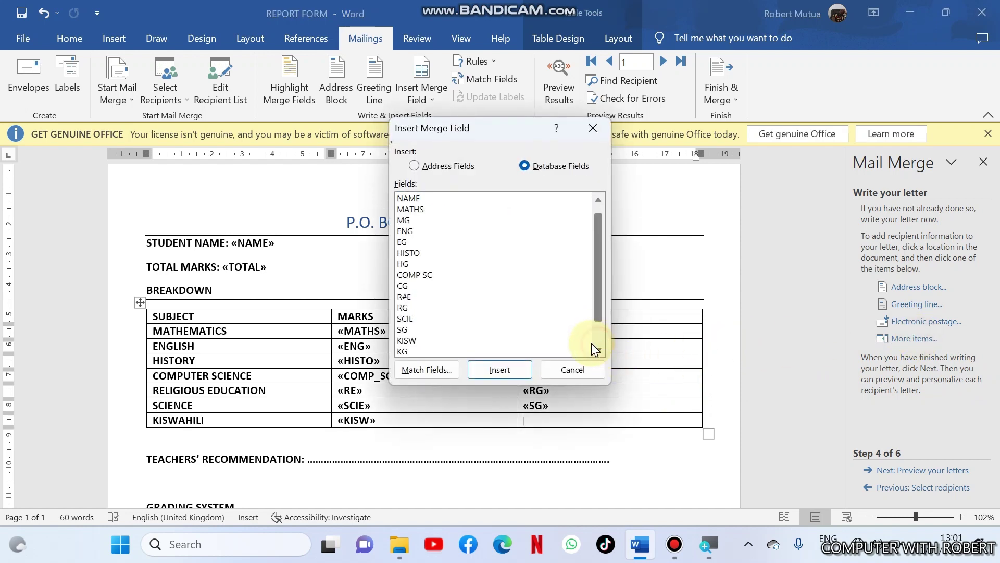
pyautogui.click(402, 352)
pyautogui.click(497, 368)
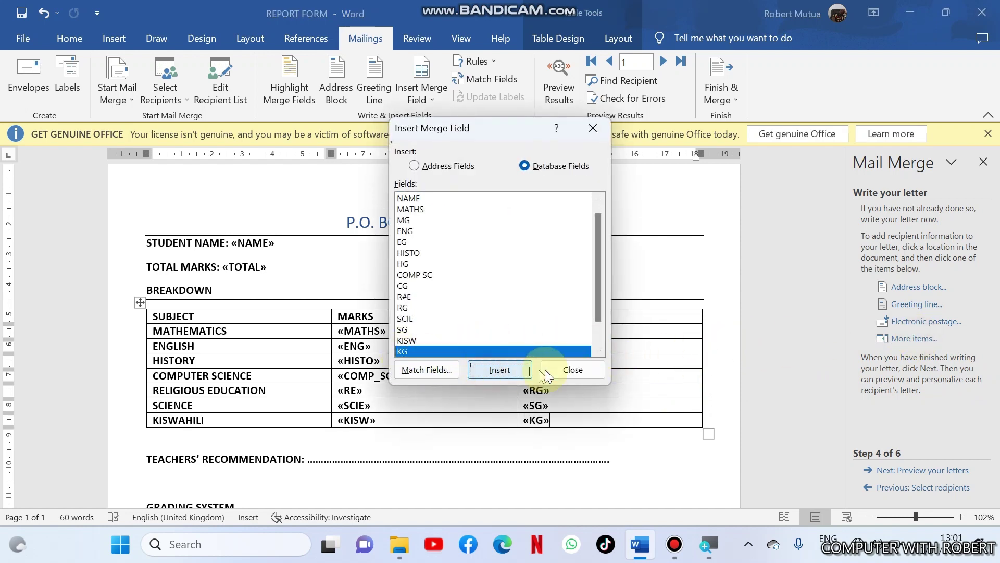
pyautogui.click(569, 369)
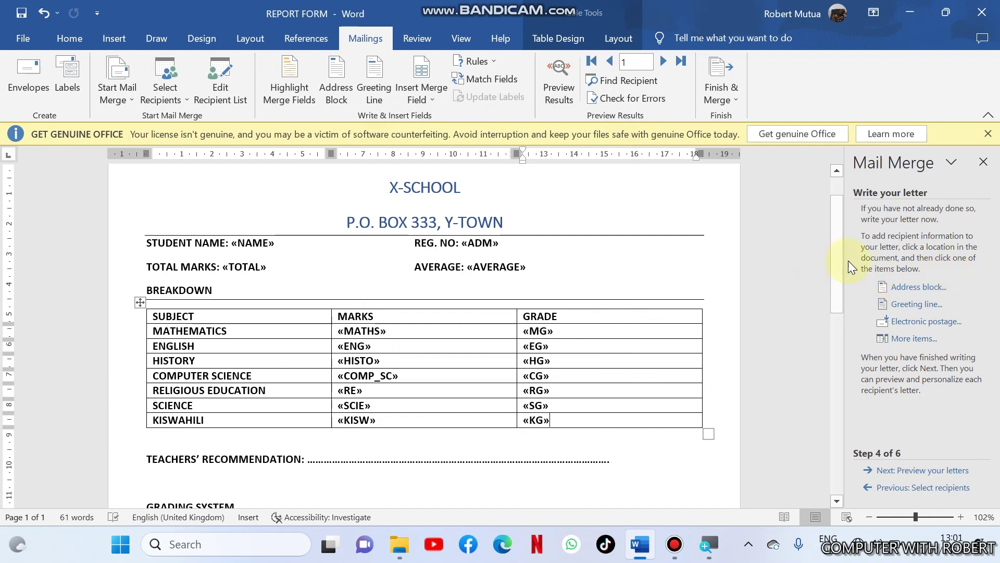
pyautogui.moveTo(841, 266); pyautogui.dragTo(855, 307)
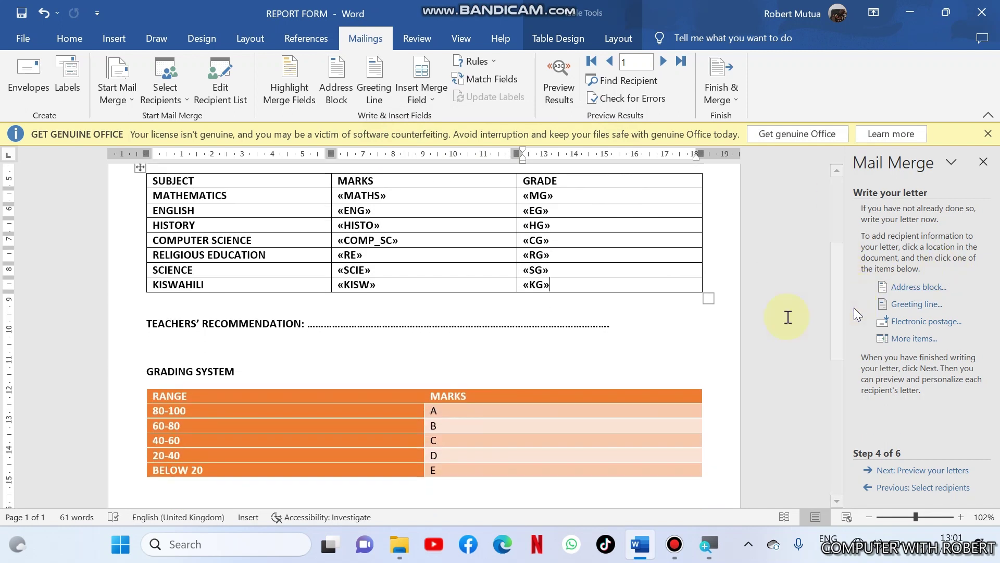
# - Insert the «COMMENTS» field on the dotted line after TEACHERS' RECOMMENDATION
pyautogui.doubleClick(452, 326)
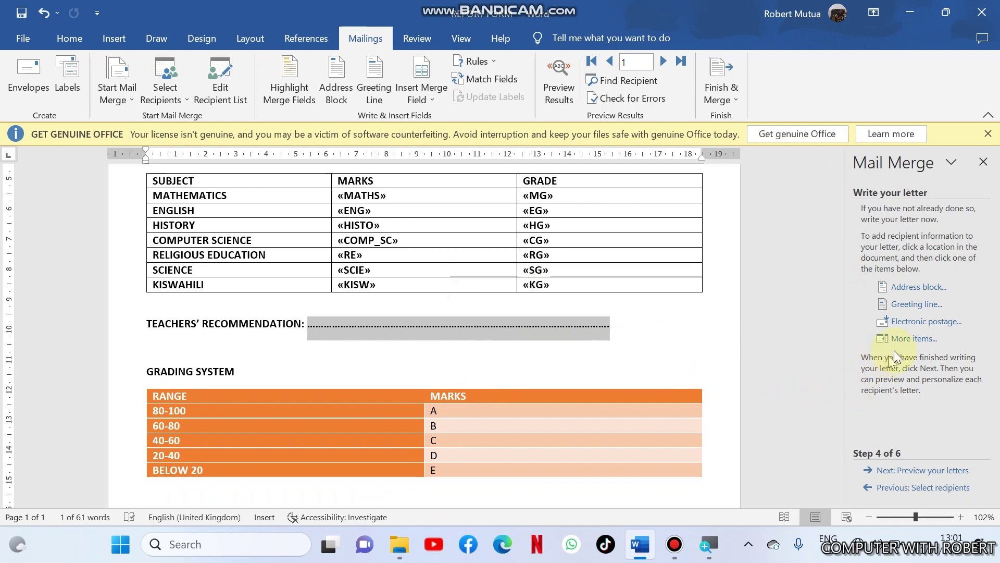
pyautogui.click(915, 339)
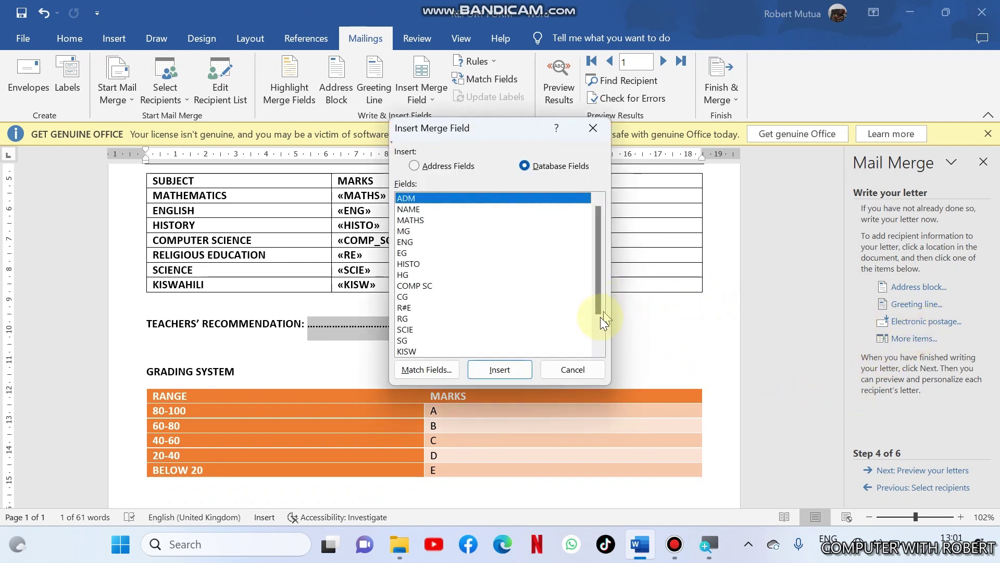
pyautogui.moveTo(600, 317); pyautogui.dragTo(600, 332)
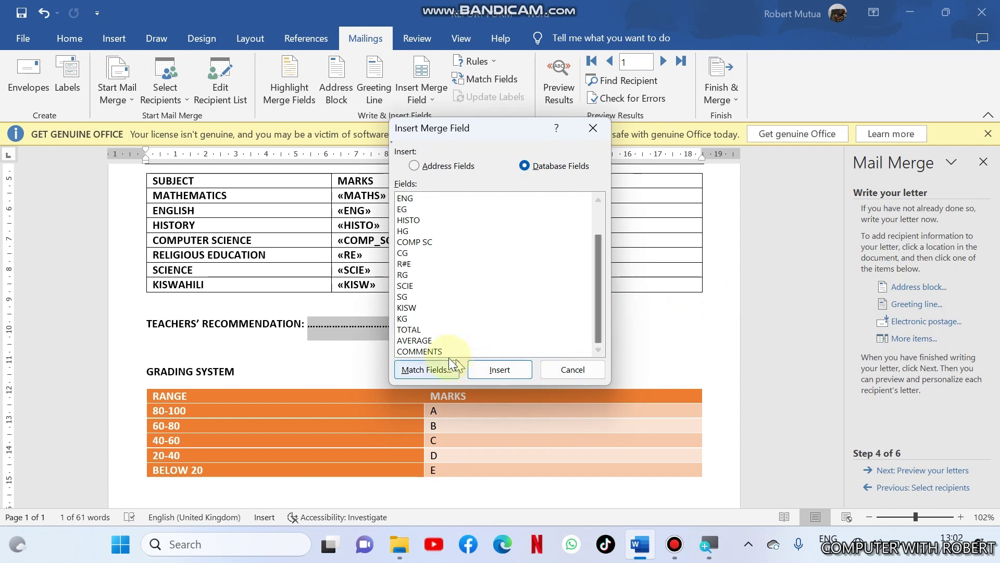
pyautogui.click(435, 352)
pyautogui.click(485, 369)
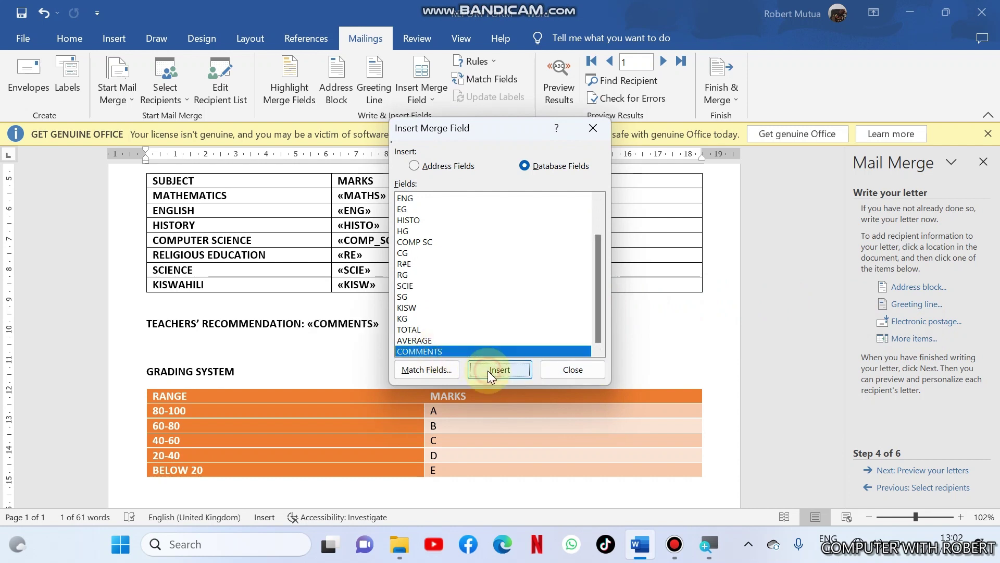
pyautogui.click(561, 366)
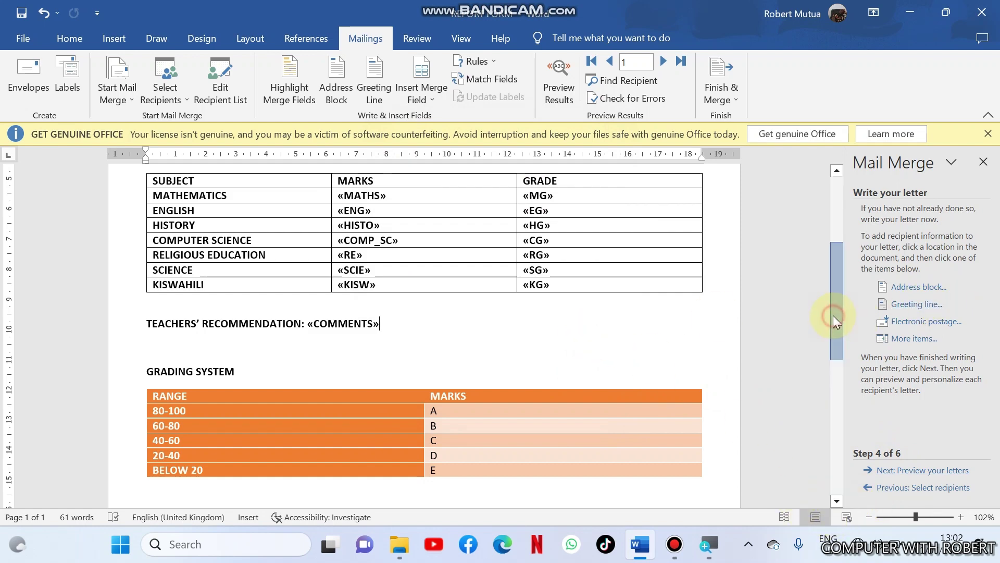
pyautogui.moveTo(833, 316); pyautogui.dragTo(815, 227)
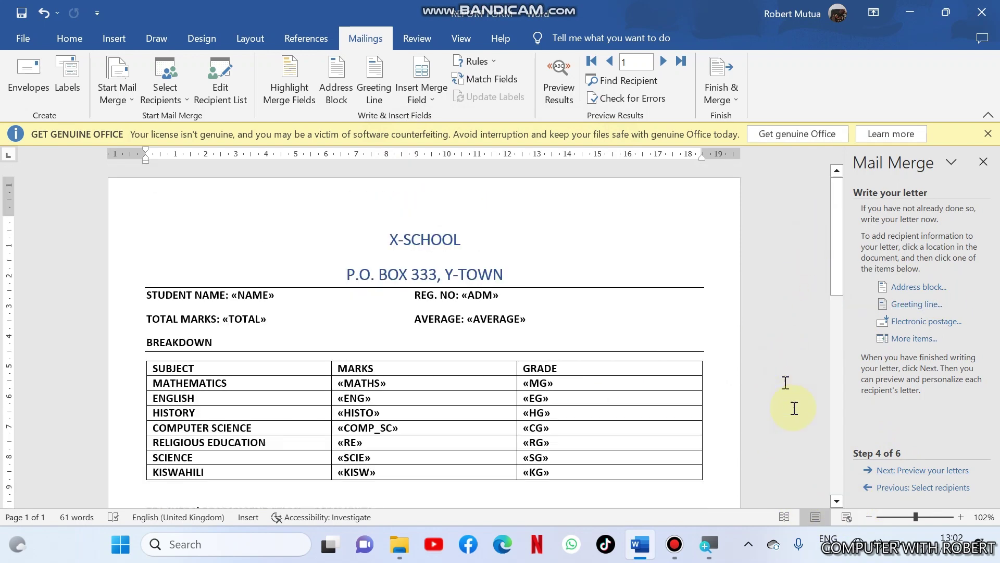
pyautogui.click(917, 471)
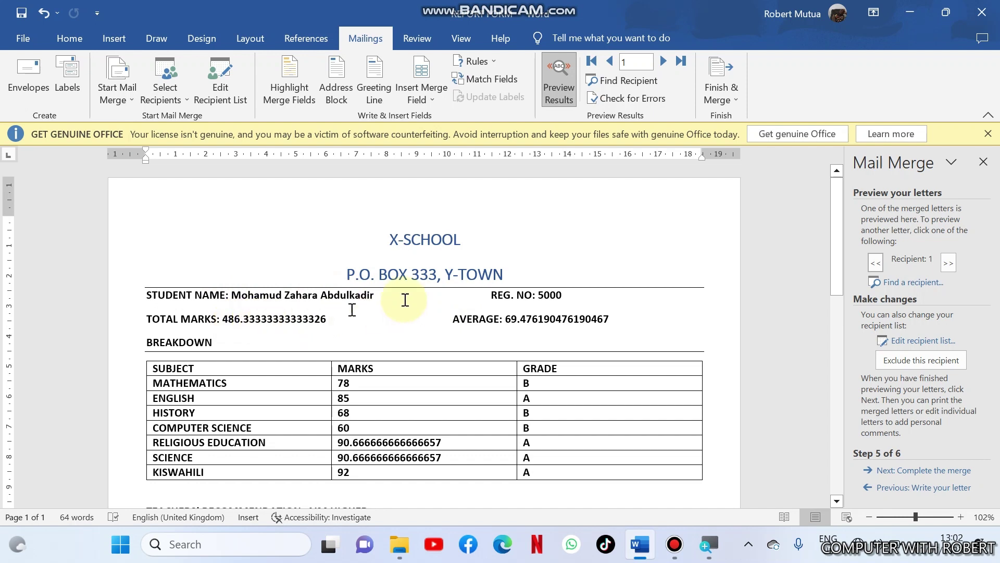
pyautogui.moveTo(383, 376)
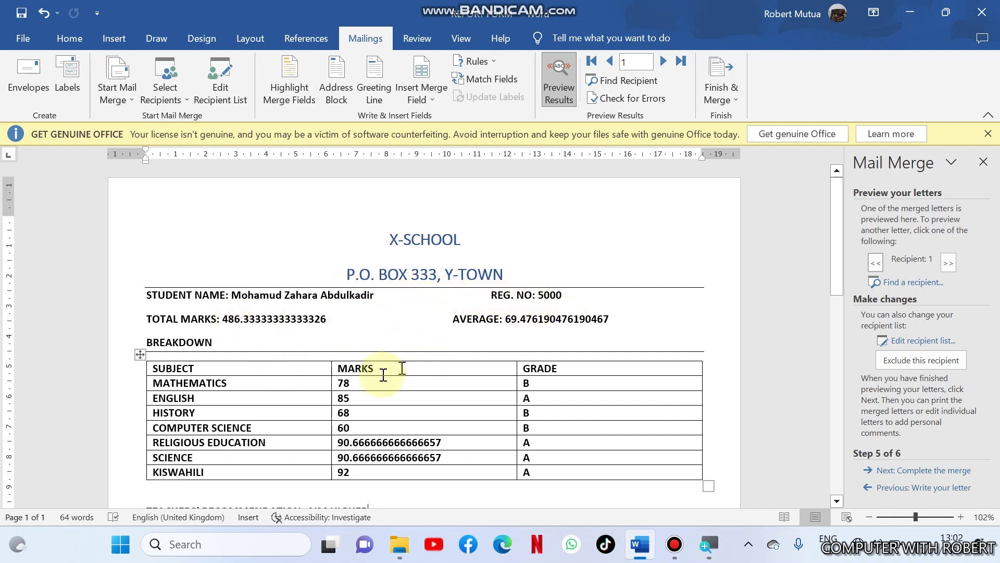
pyautogui.moveTo(836, 245); pyautogui.dragTo(885, 320)
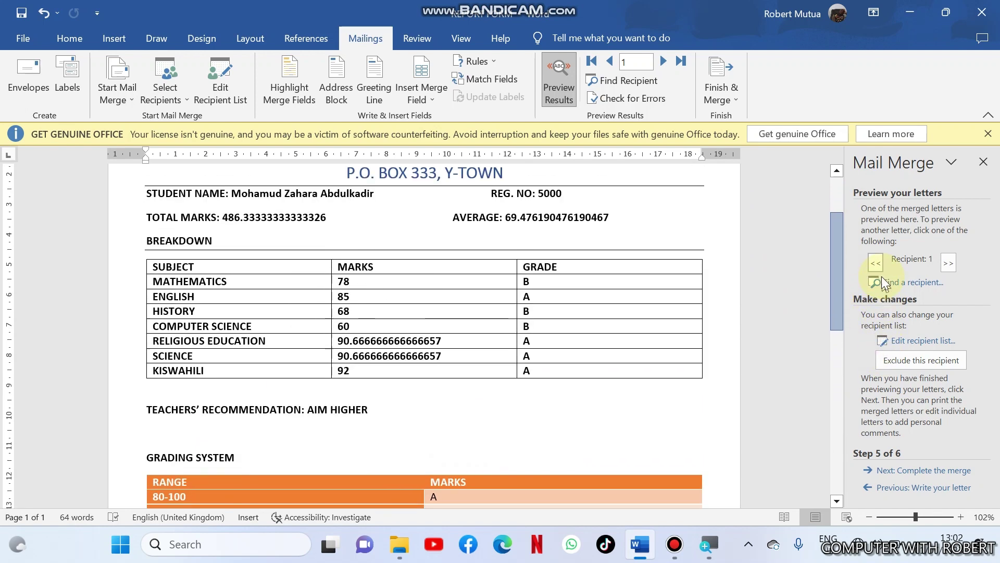
pyautogui.moveTo(884, 319); pyautogui.dragTo(878, 264)
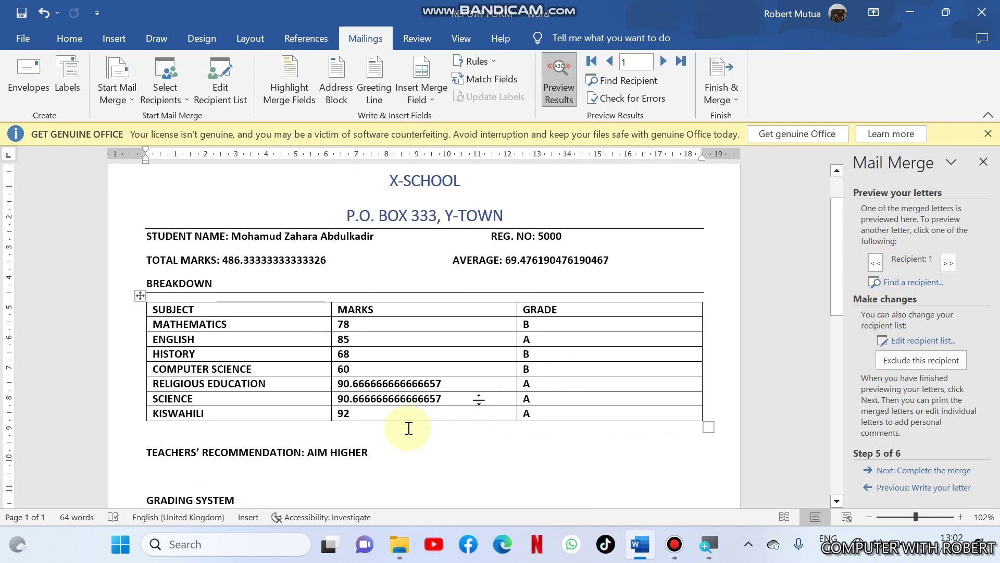
pyautogui.click(368, 452)
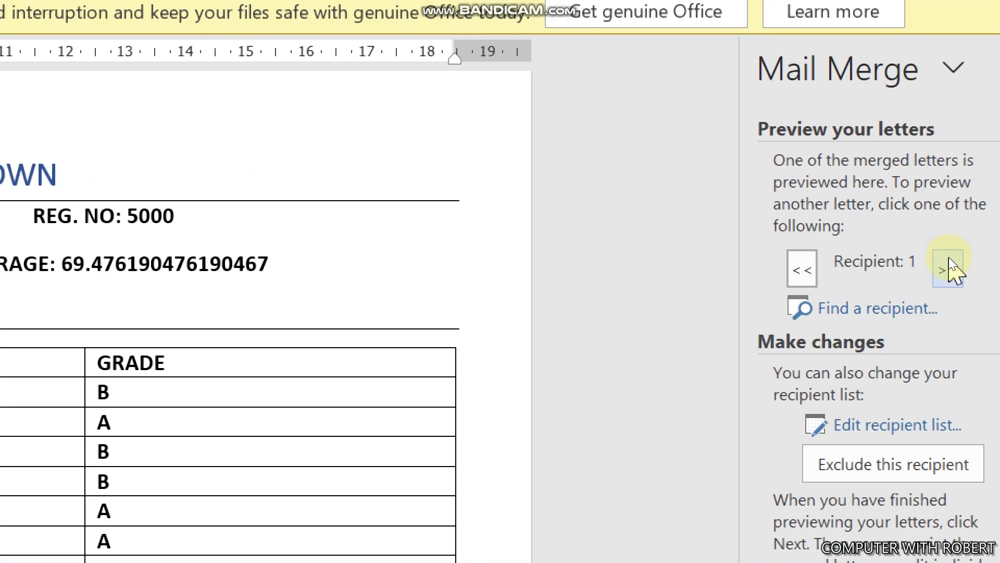
pyautogui.click(949, 262)
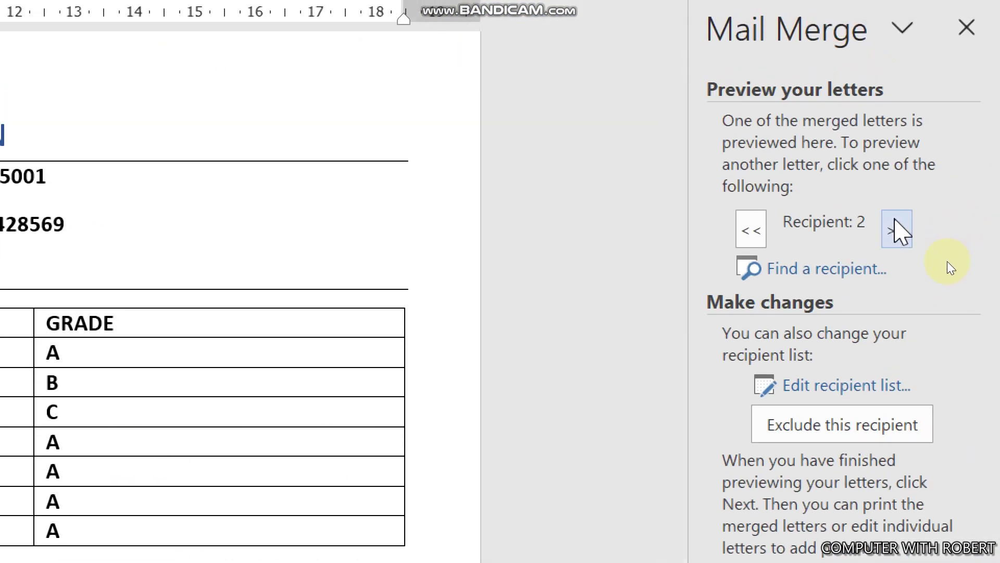
pyautogui.click(896, 231)
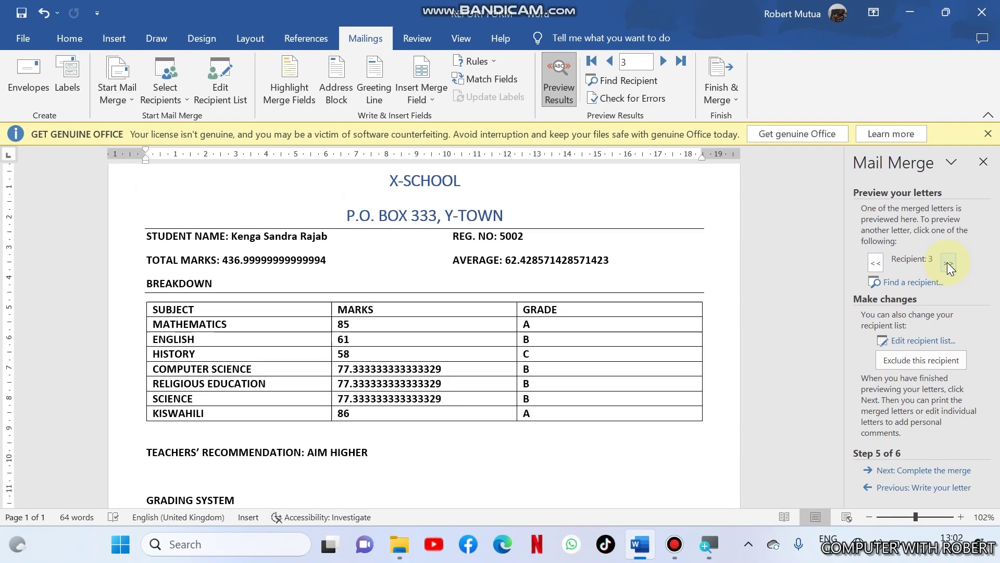
pyautogui.click(948, 262)
pyautogui.click(947, 262)
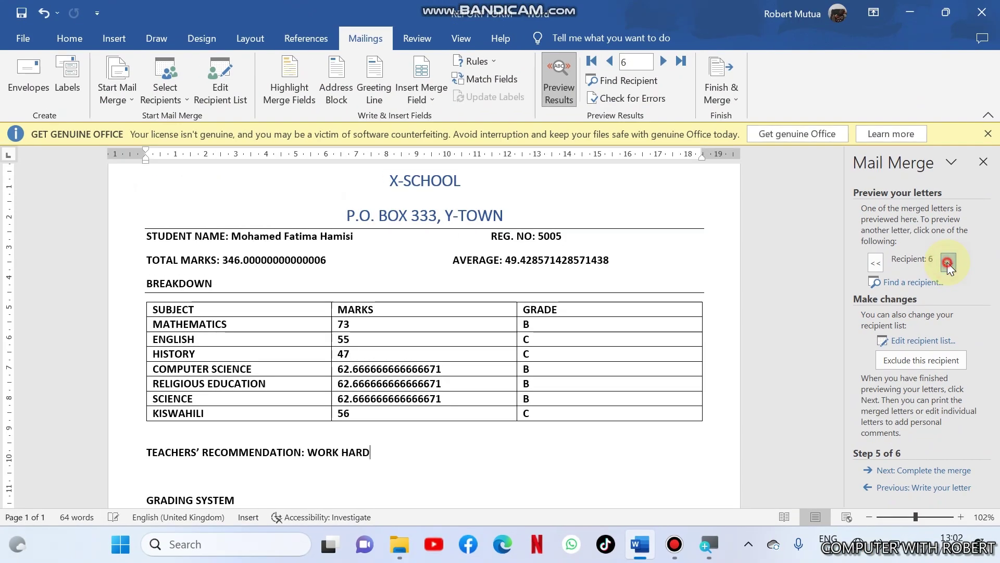
pyautogui.click(947, 262)
pyautogui.click(947, 264)
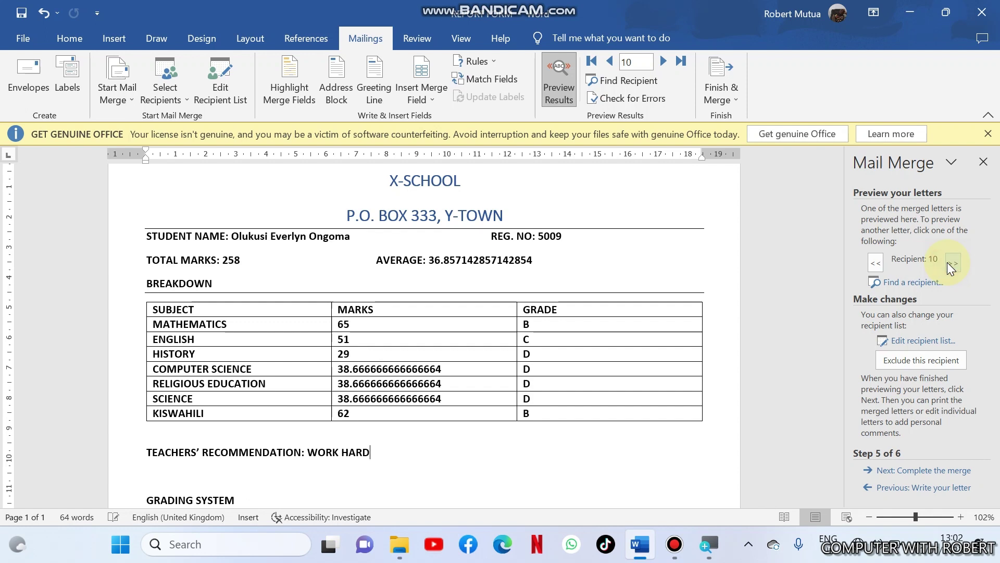
pyautogui.click(948, 264)
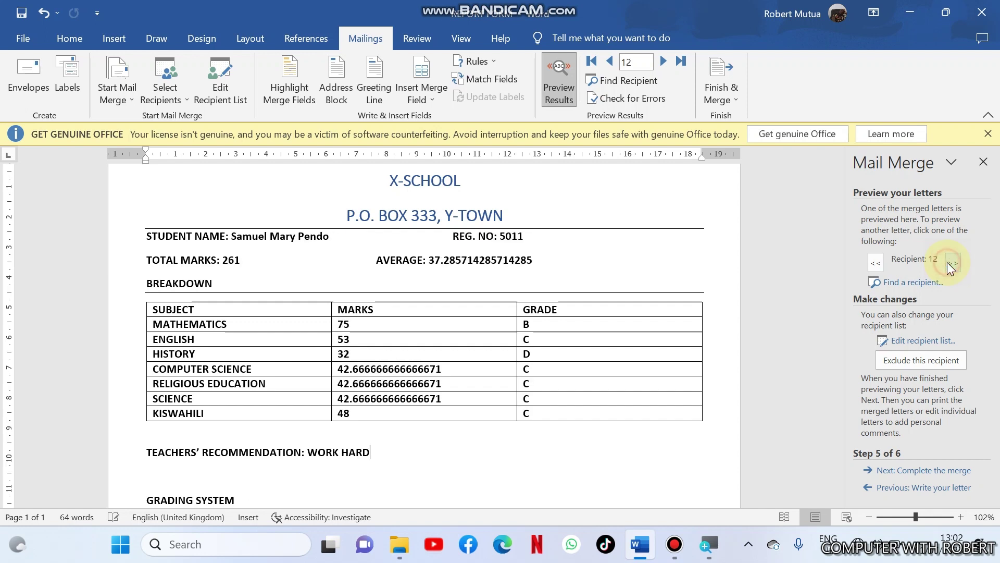
pyautogui.click(951, 265)
pyautogui.click(948, 264)
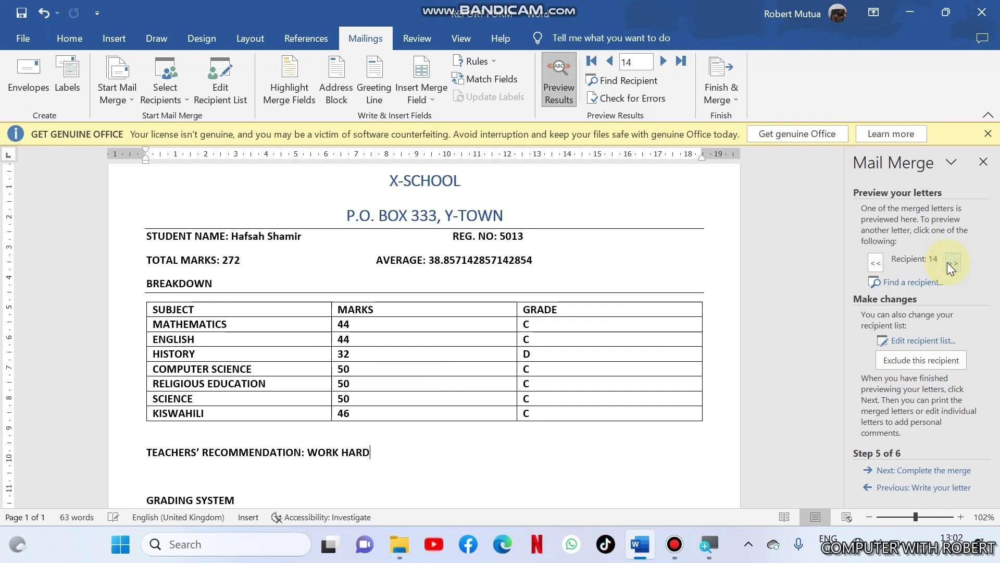
pyautogui.click(948, 264)
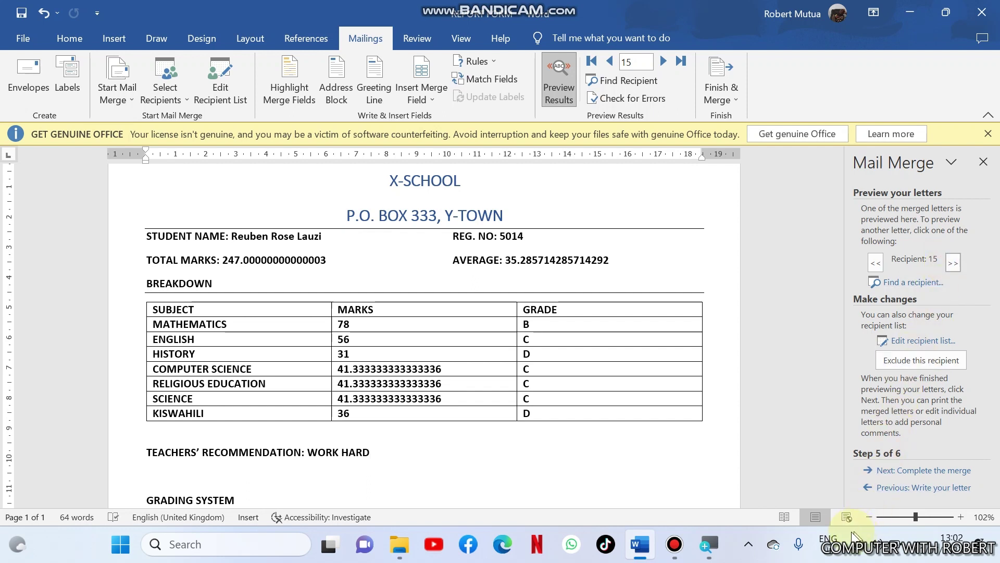
# - Complete the merge as individual letters, merging all records into a new document
pyautogui.click(939, 471)
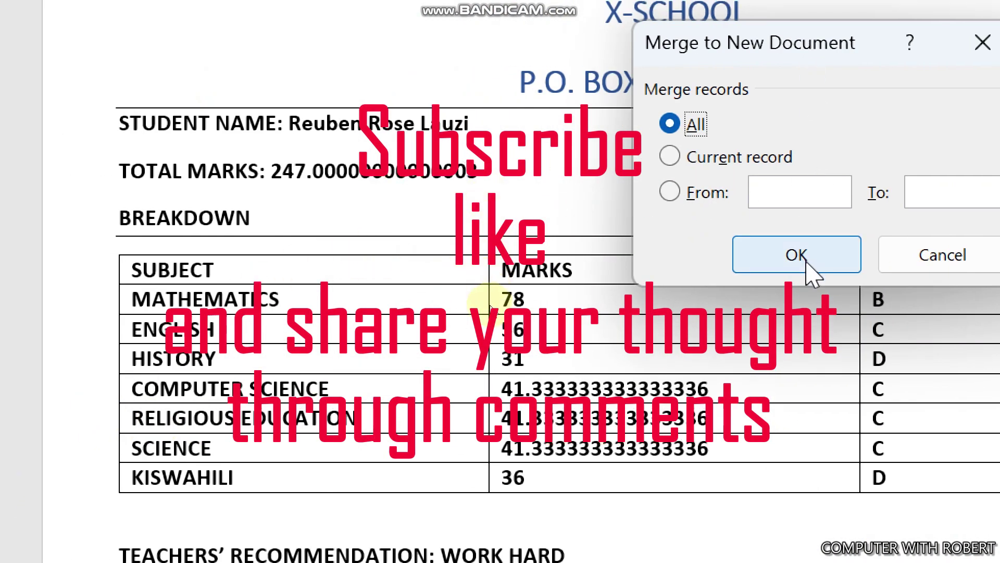
pyautogui.click(808, 262)
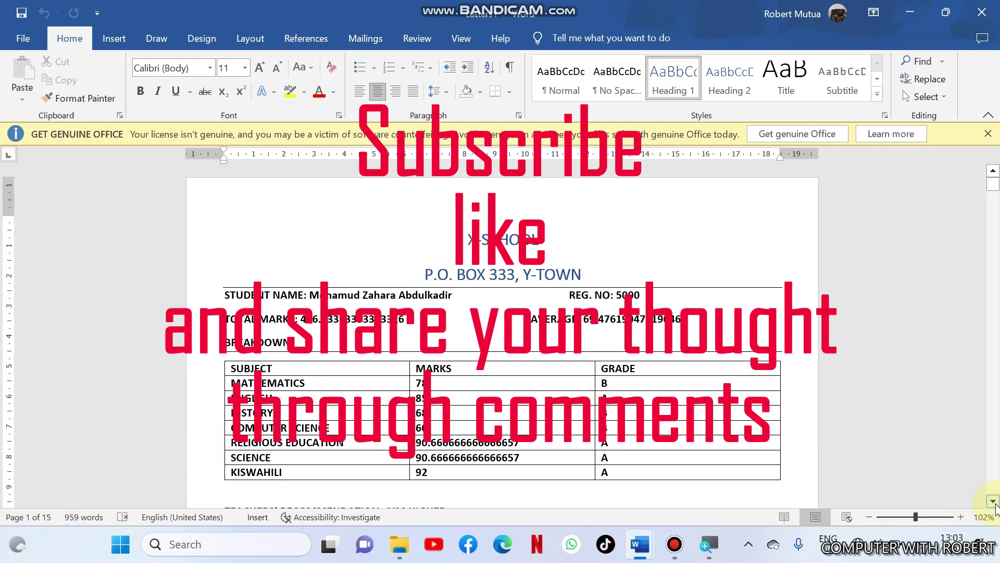
pyautogui.scroll(-7, 996, 508)
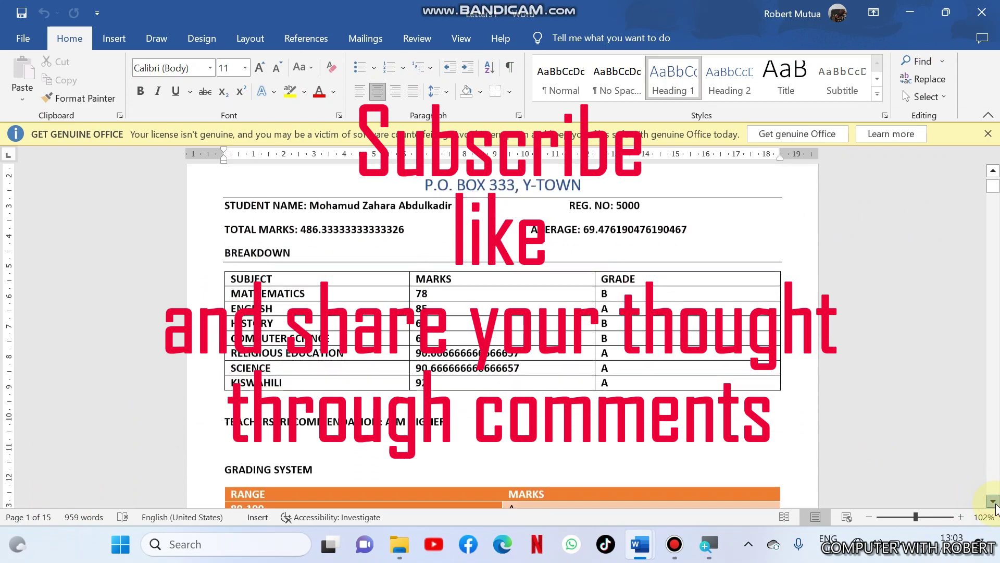
pyautogui.scroll(-3, 995, 508)
pyautogui.scroll(-3, 995, 509)
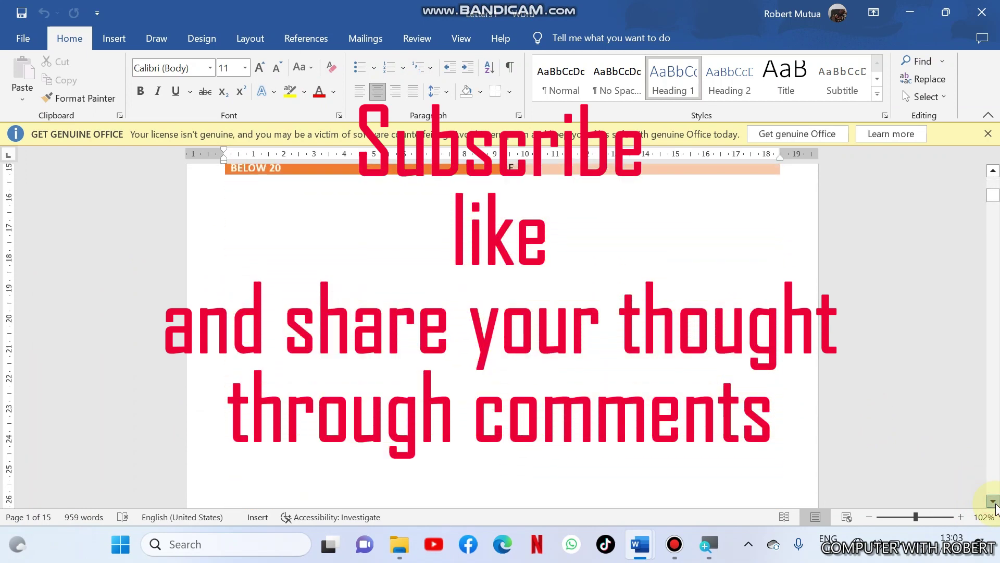
pyautogui.scroll(-2, 996, 508)
pyautogui.scroll(-3, 996, 508)
pyautogui.scroll(-4, 996, 509)
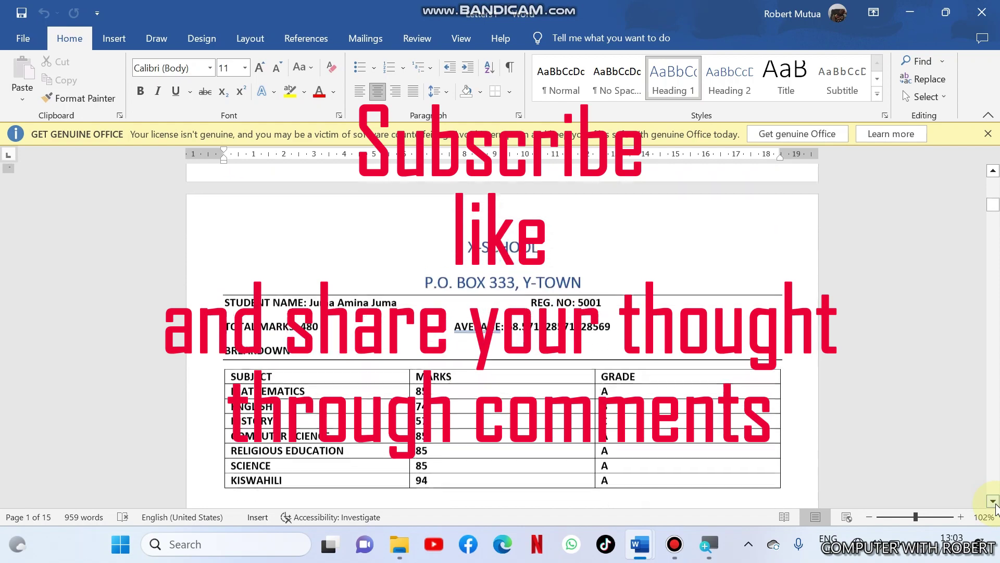
pyautogui.scroll(1, 857, 338)
pyautogui.scroll(-2, 719, 403)
pyautogui.scroll(-8, 719, 403)
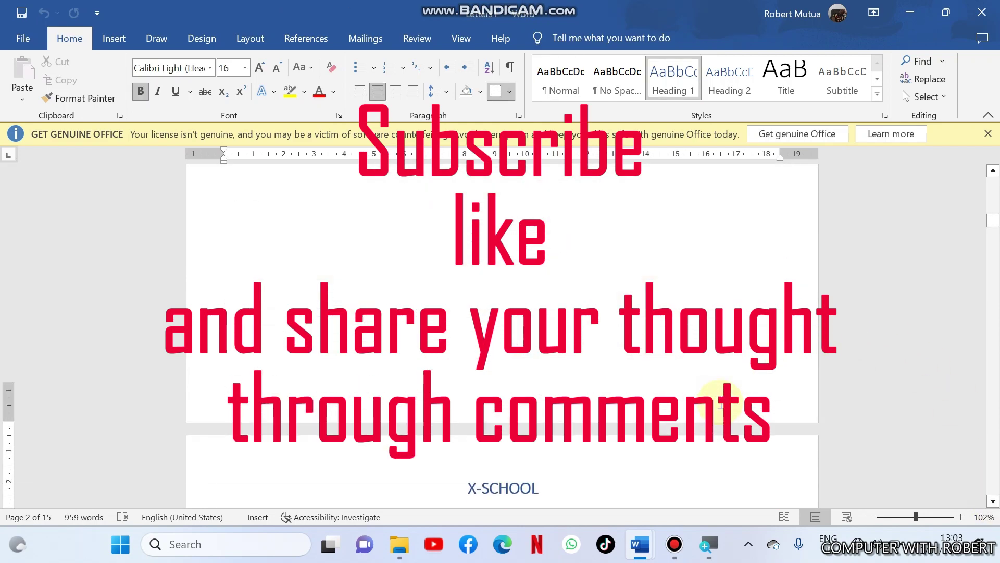
pyautogui.scroll(-1, 719, 403)
pyautogui.scroll(-1, 719, 403)
pyautogui.scroll(-1, 719, 403)
pyautogui.scroll(-2, 720, 403)
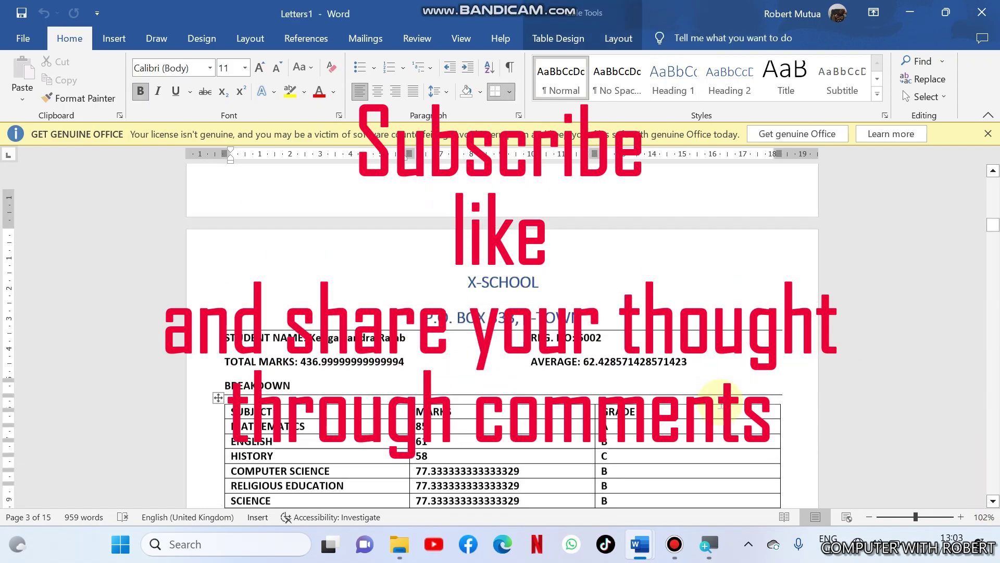
pyautogui.scroll(-3, 719, 402)
pyautogui.scroll(-2, 719, 403)
pyautogui.scroll(-1, 719, 402)
pyautogui.scroll(-5, 719, 403)
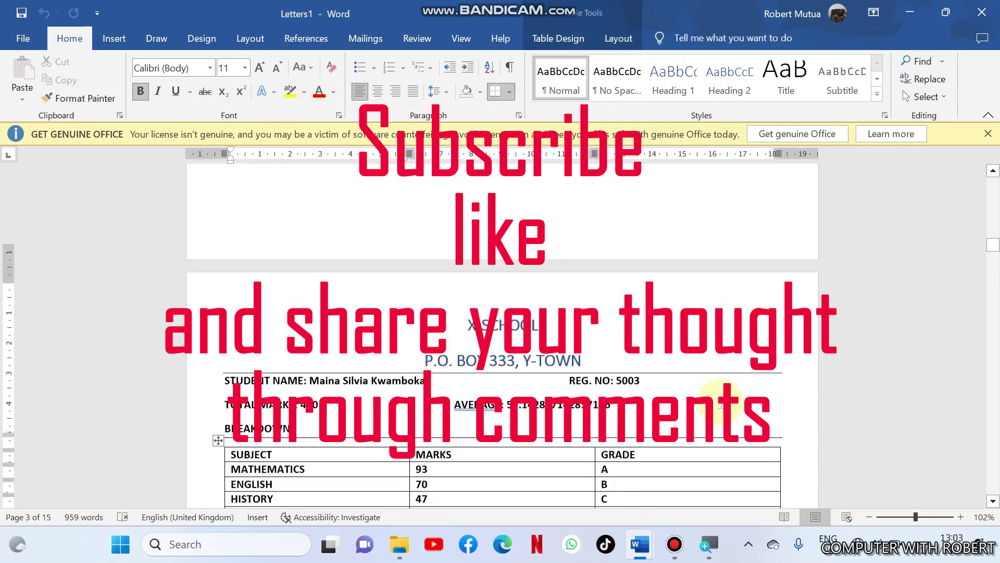
pyautogui.scroll(-1, 719, 403)
pyautogui.scroll(-1, 719, 403)
pyautogui.scroll(-8, 719, 403)
pyautogui.scroll(-3, 719, 402)
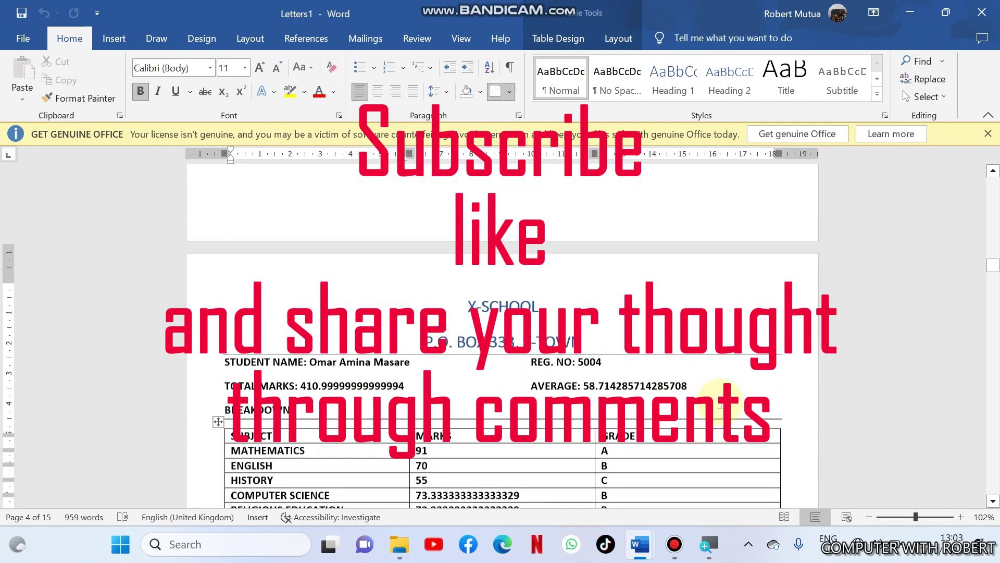
pyautogui.scroll(1, 719, 403)
pyautogui.scroll(3, 719, 402)
pyautogui.scroll(-3, 719, 402)
pyautogui.scroll(-2, 719, 403)
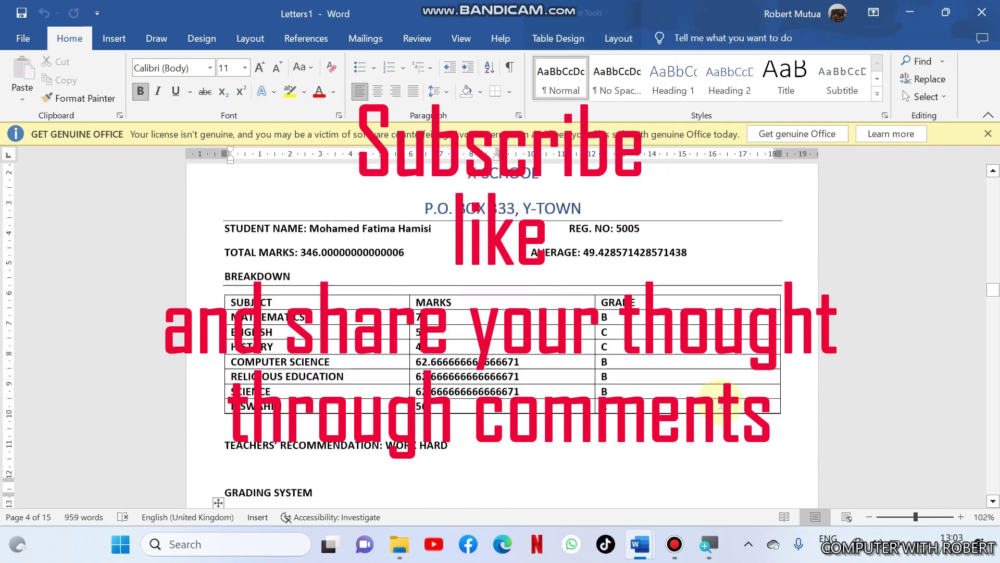
pyautogui.scroll(-4, 720, 403)
pyautogui.scroll(-4, 720, 402)
pyautogui.scroll(-4, 719, 402)
pyautogui.scroll(-3, 719, 403)
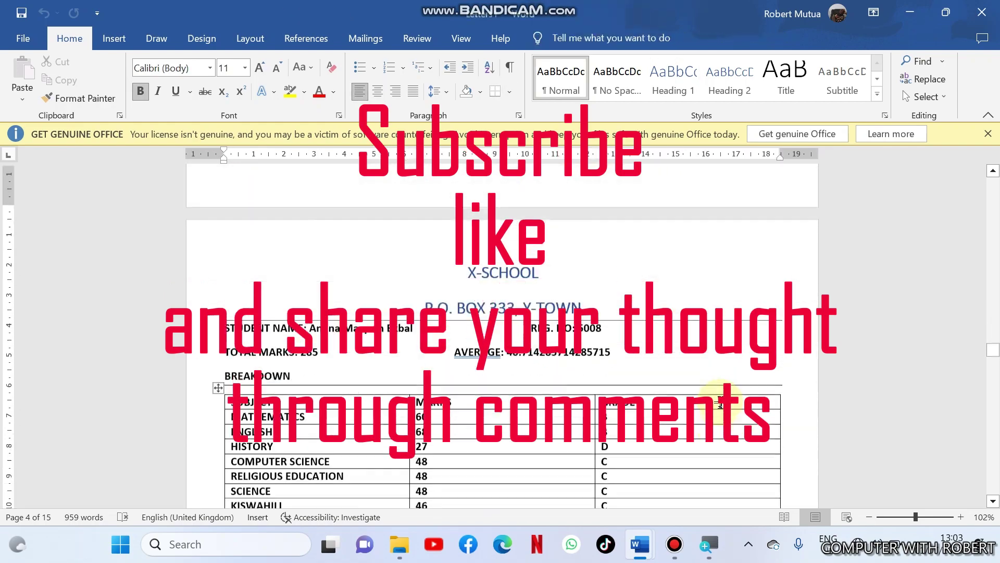
pyautogui.scroll(-2, 720, 403)
pyautogui.scroll(-4, 719, 402)
pyautogui.scroll(-5, 718, 402)
pyautogui.scroll(-4, 720, 403)
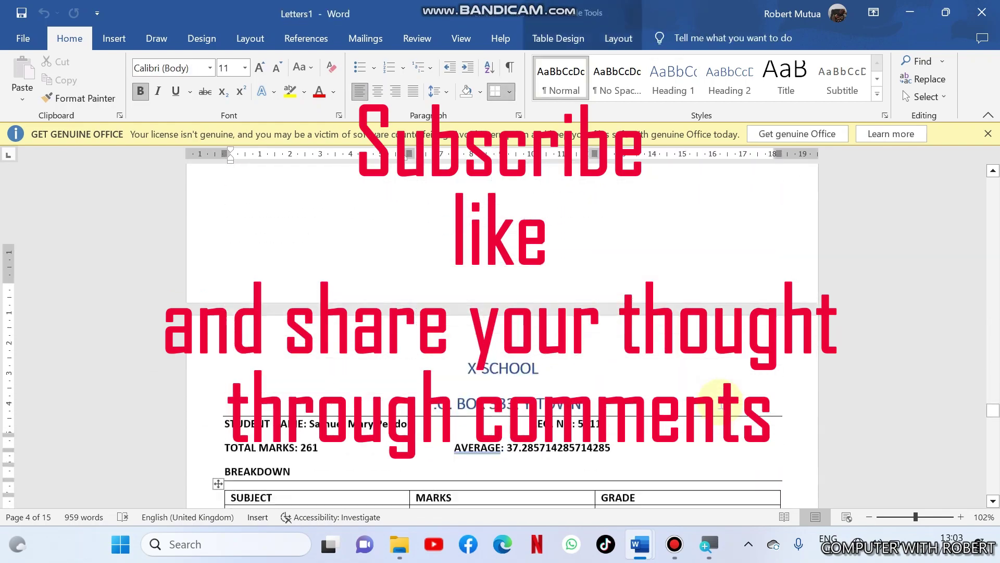
pyautogui.scroll(-4, 719, 402)
pyautogui.scroll(-4, 719, 403)
pyautogui.scroll(-5, 719, 402)
pyautogui.scroll(-4, 720, 403)
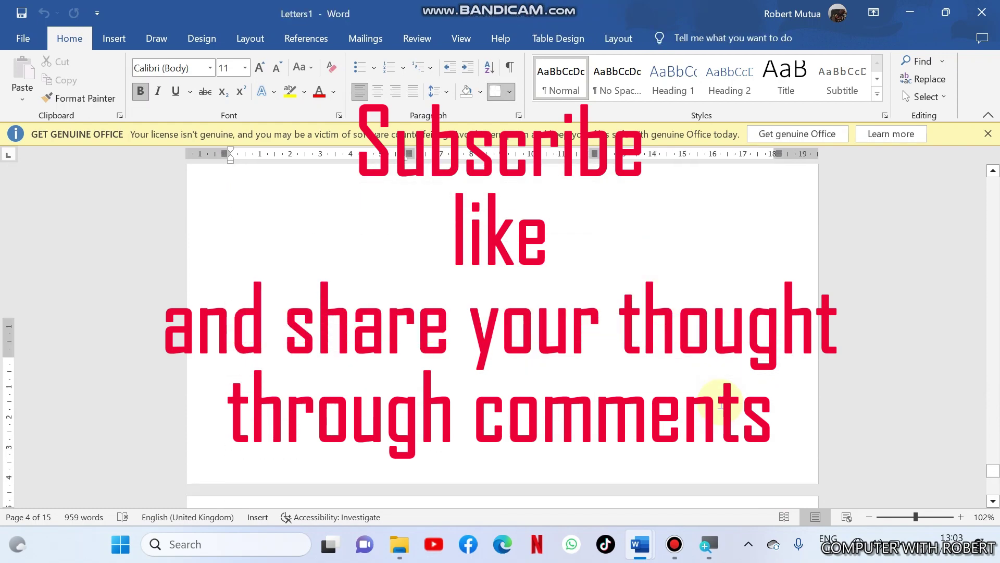
pyautogui.scroll(-4, 718, 402)
pyautogui.scroll(-3, 719, 403)
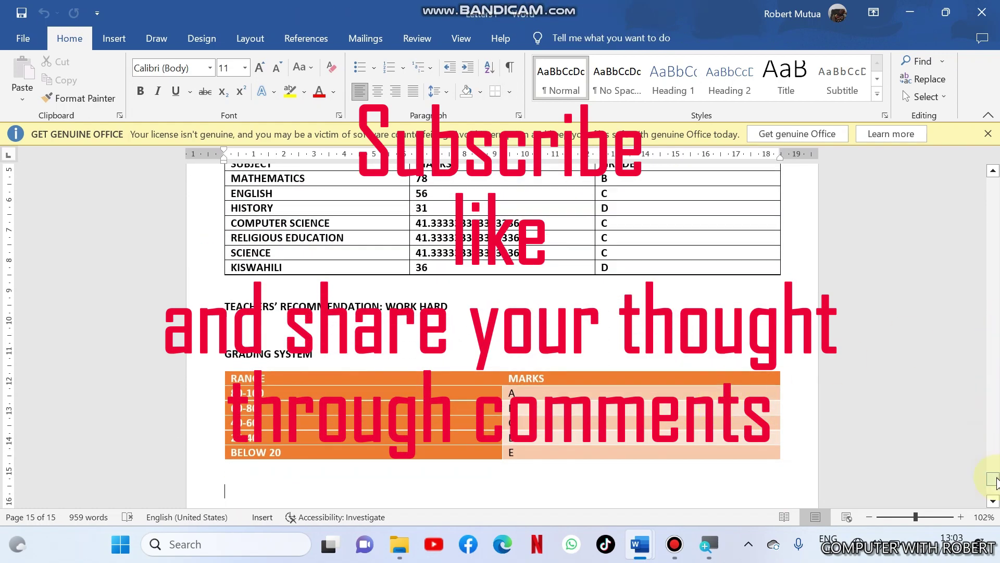
pyautogui.moveTo(993, 479); pyautogui.dragTo(992, 176)
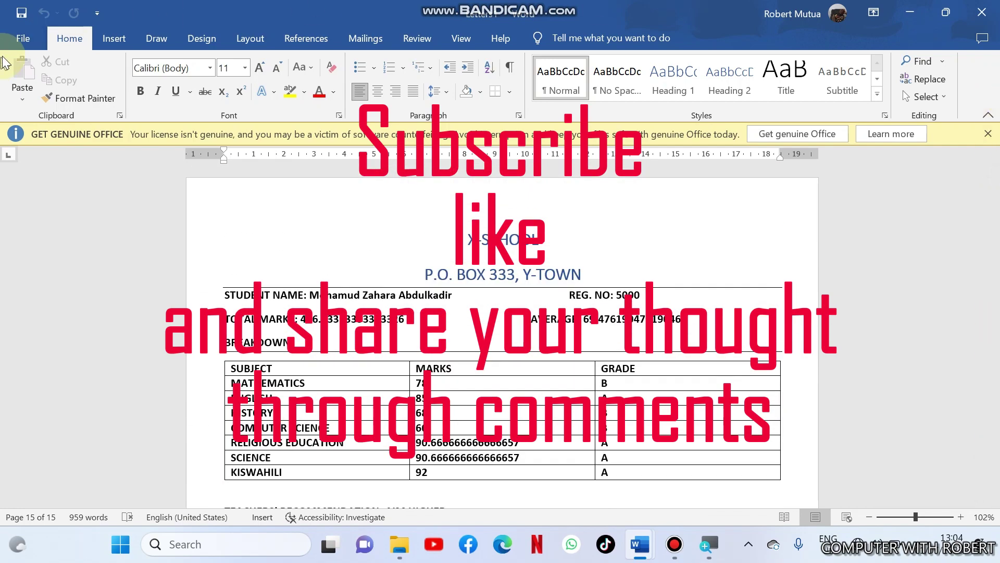
# - Save the merged reports to the PRACTICALS folder as a PDF file named 'report'
pyautogui.click(12, 37)
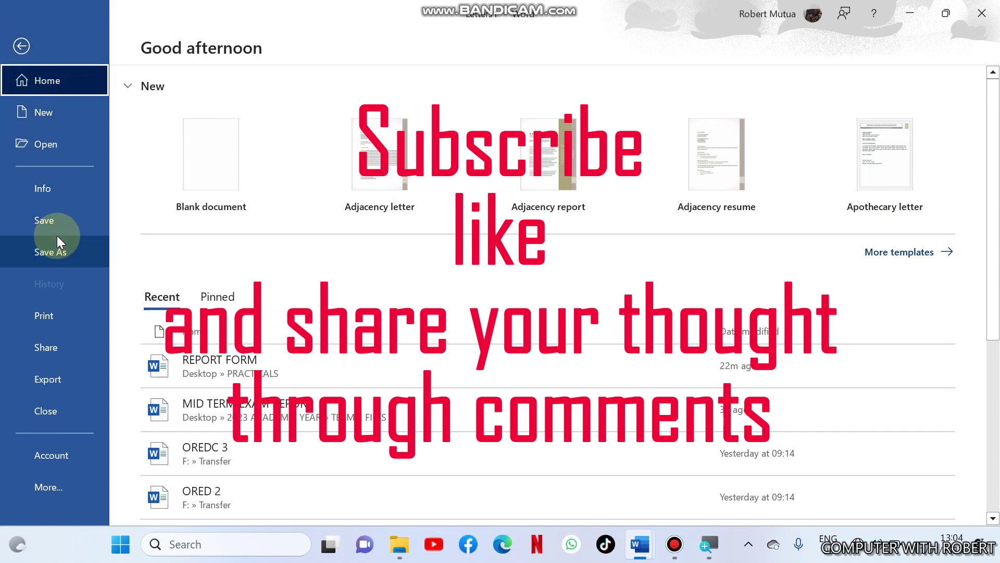
pyautogui.click(56, 251)
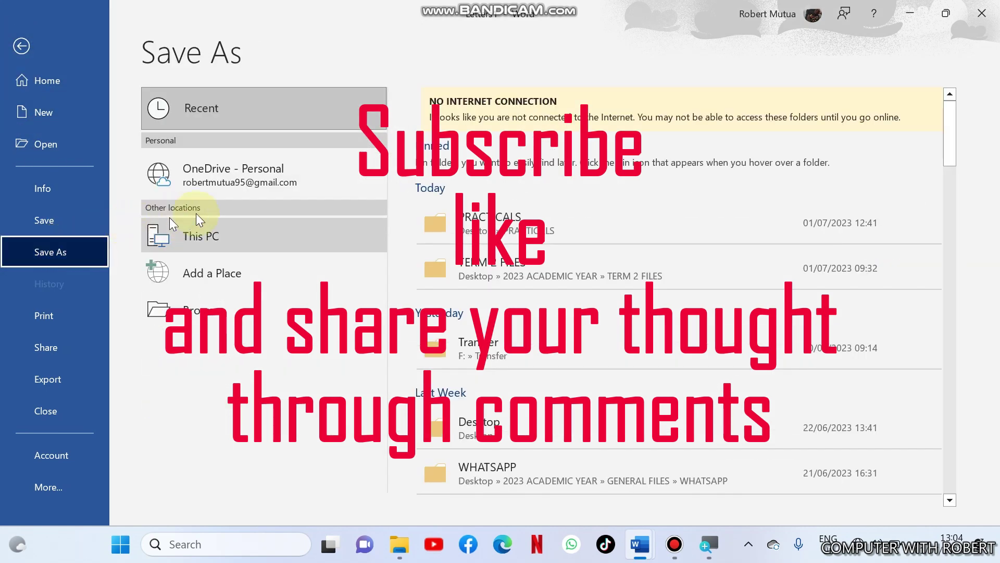
pyautogui.click(446, 219)
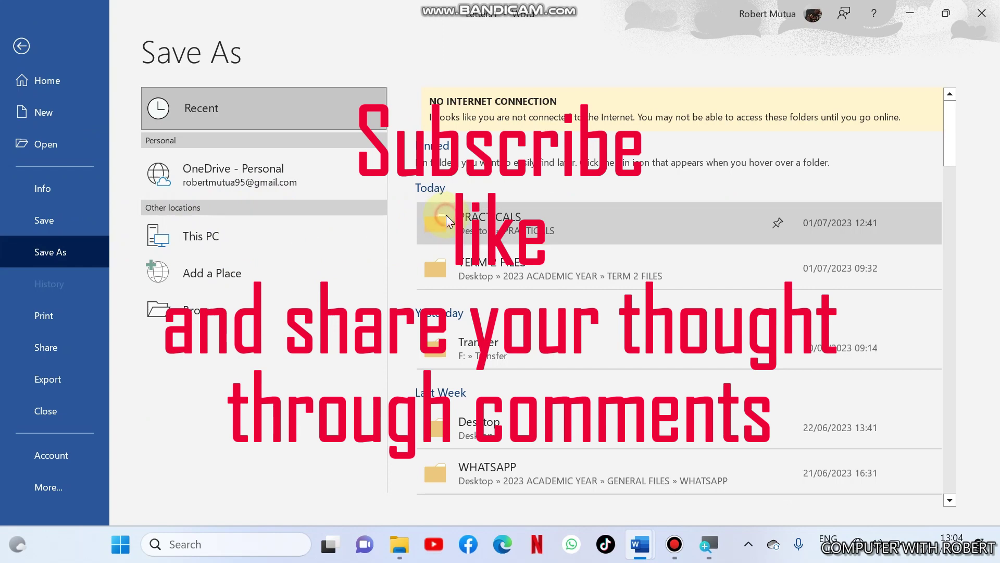
pyautogui.write('X')
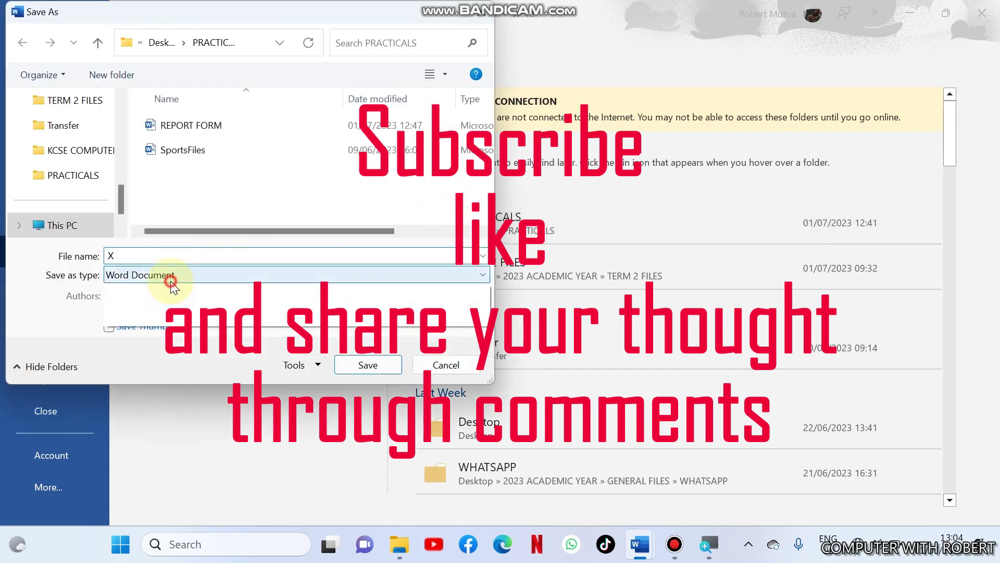
pyautogui.click(171, 280)
pyautogui.click(155, 366)
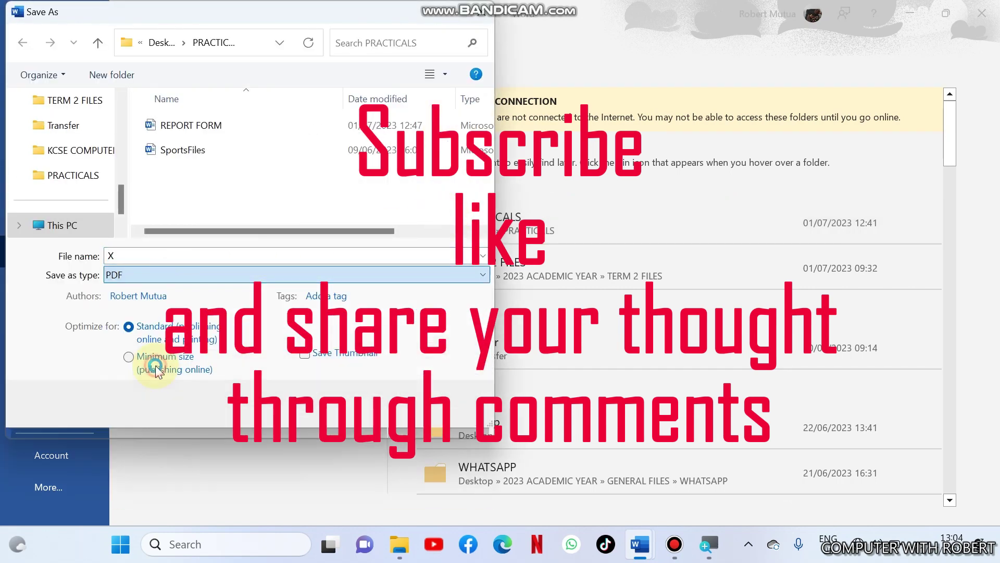
pyautogui.doubleClick(135, 251)
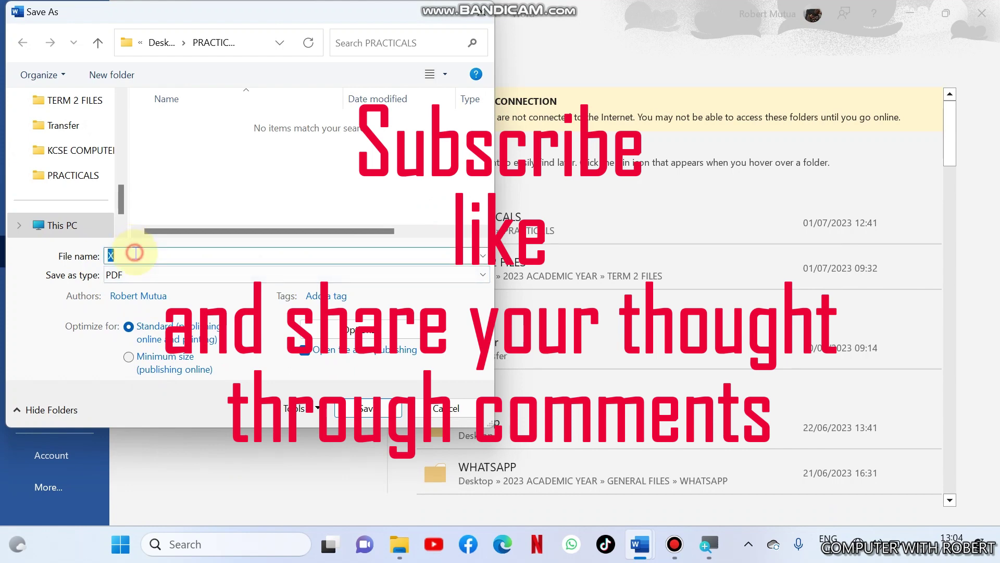
pyautogui.write('repor')
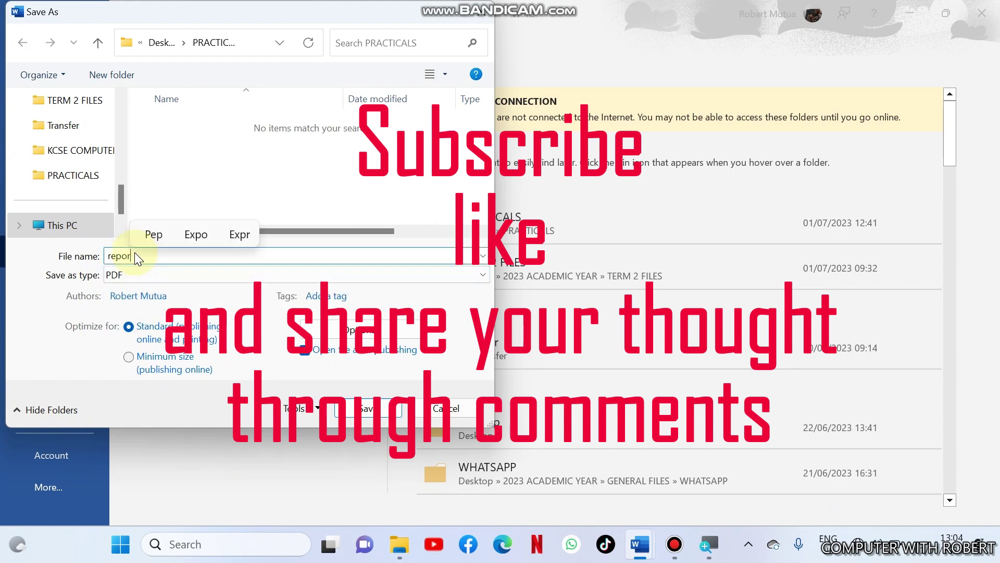
pyautogui.write('t')
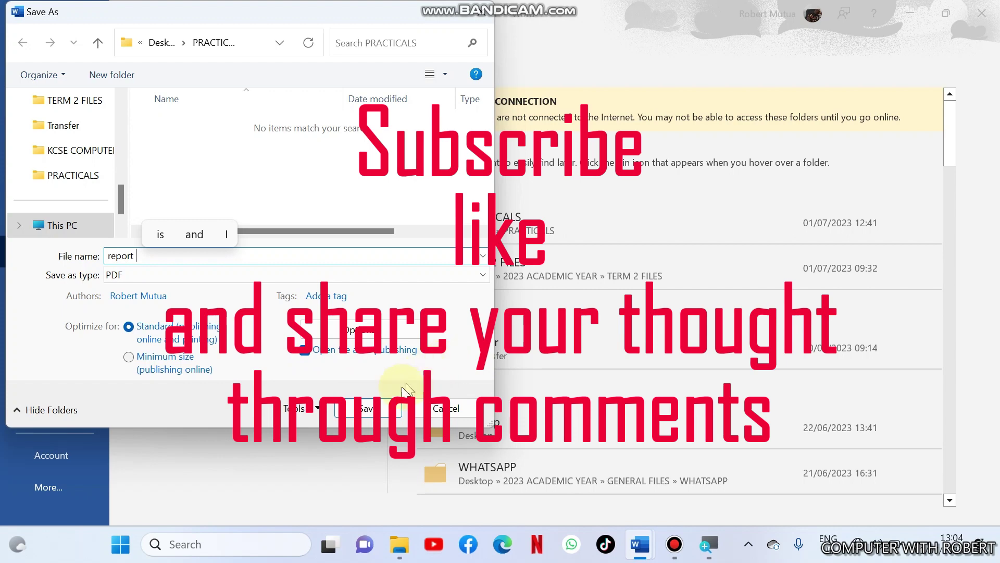
pyautogui.click(380, 415)
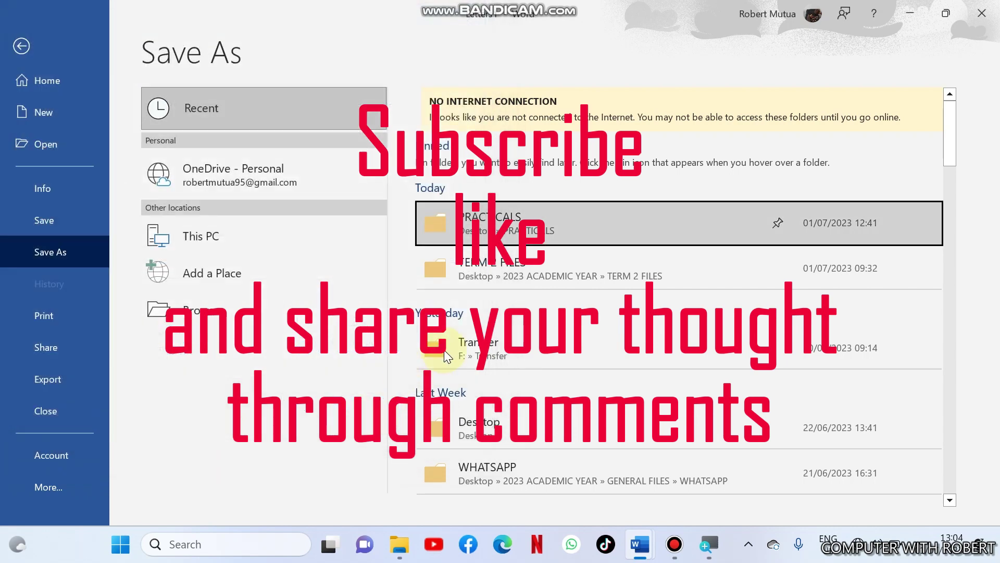